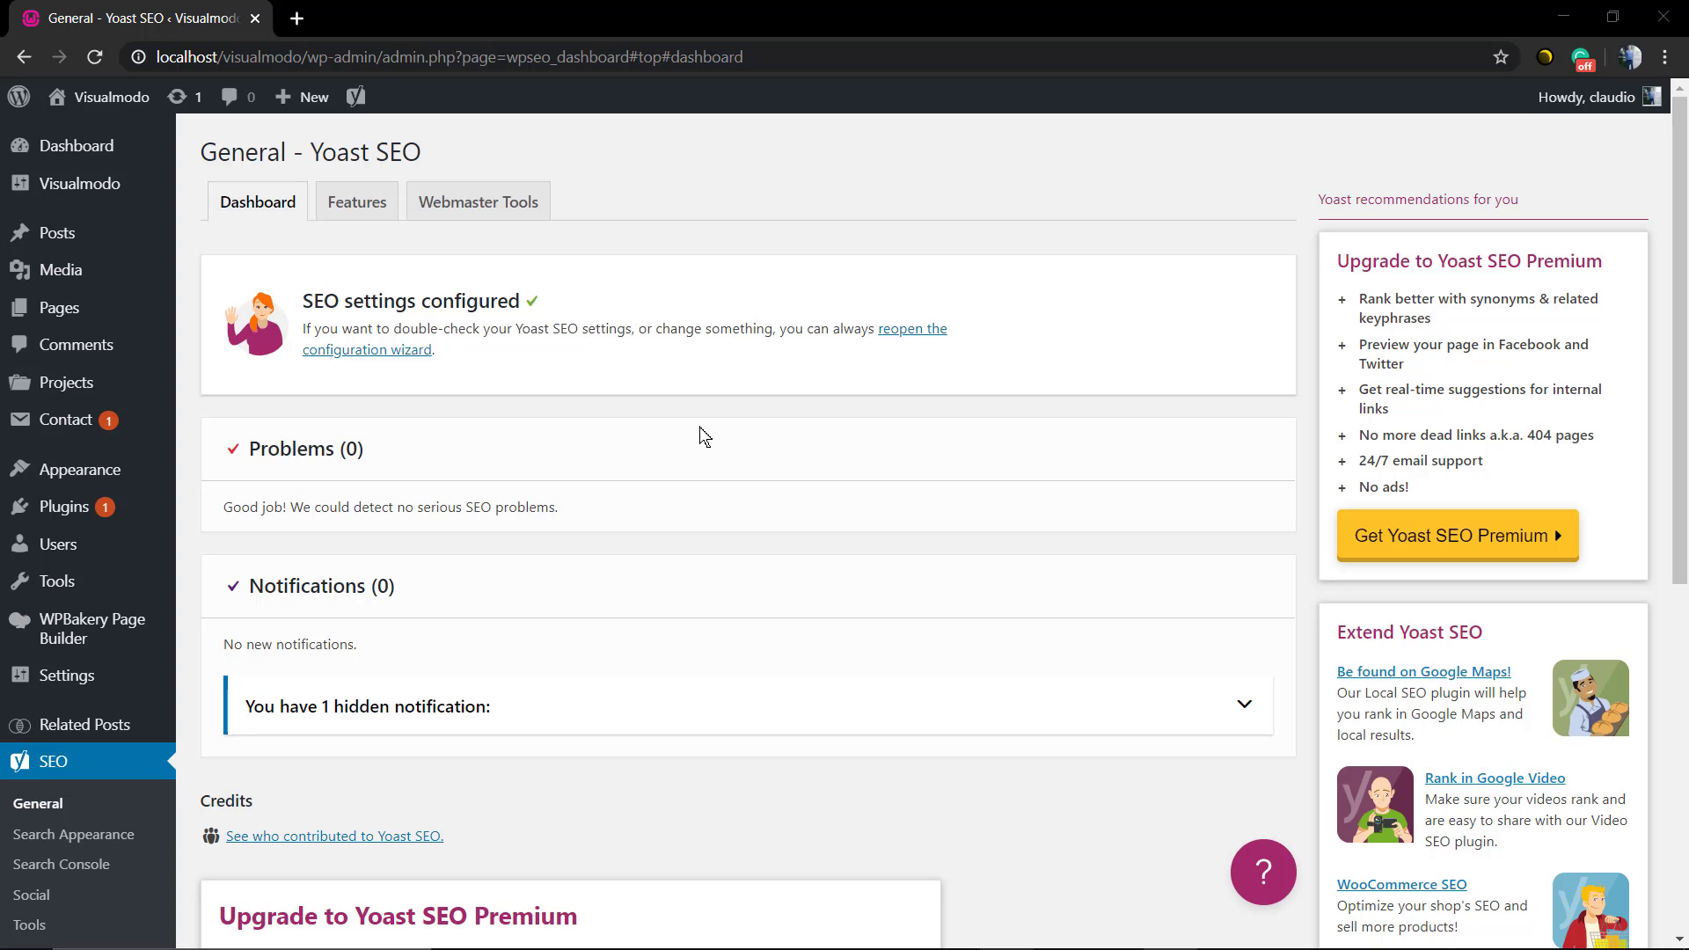
Step: Open Yoast's Search Appearance General settings to review title separators and Knowledge Graph details
scroll(700, 435, down, 2)
scroll(699, 435, up, 2)
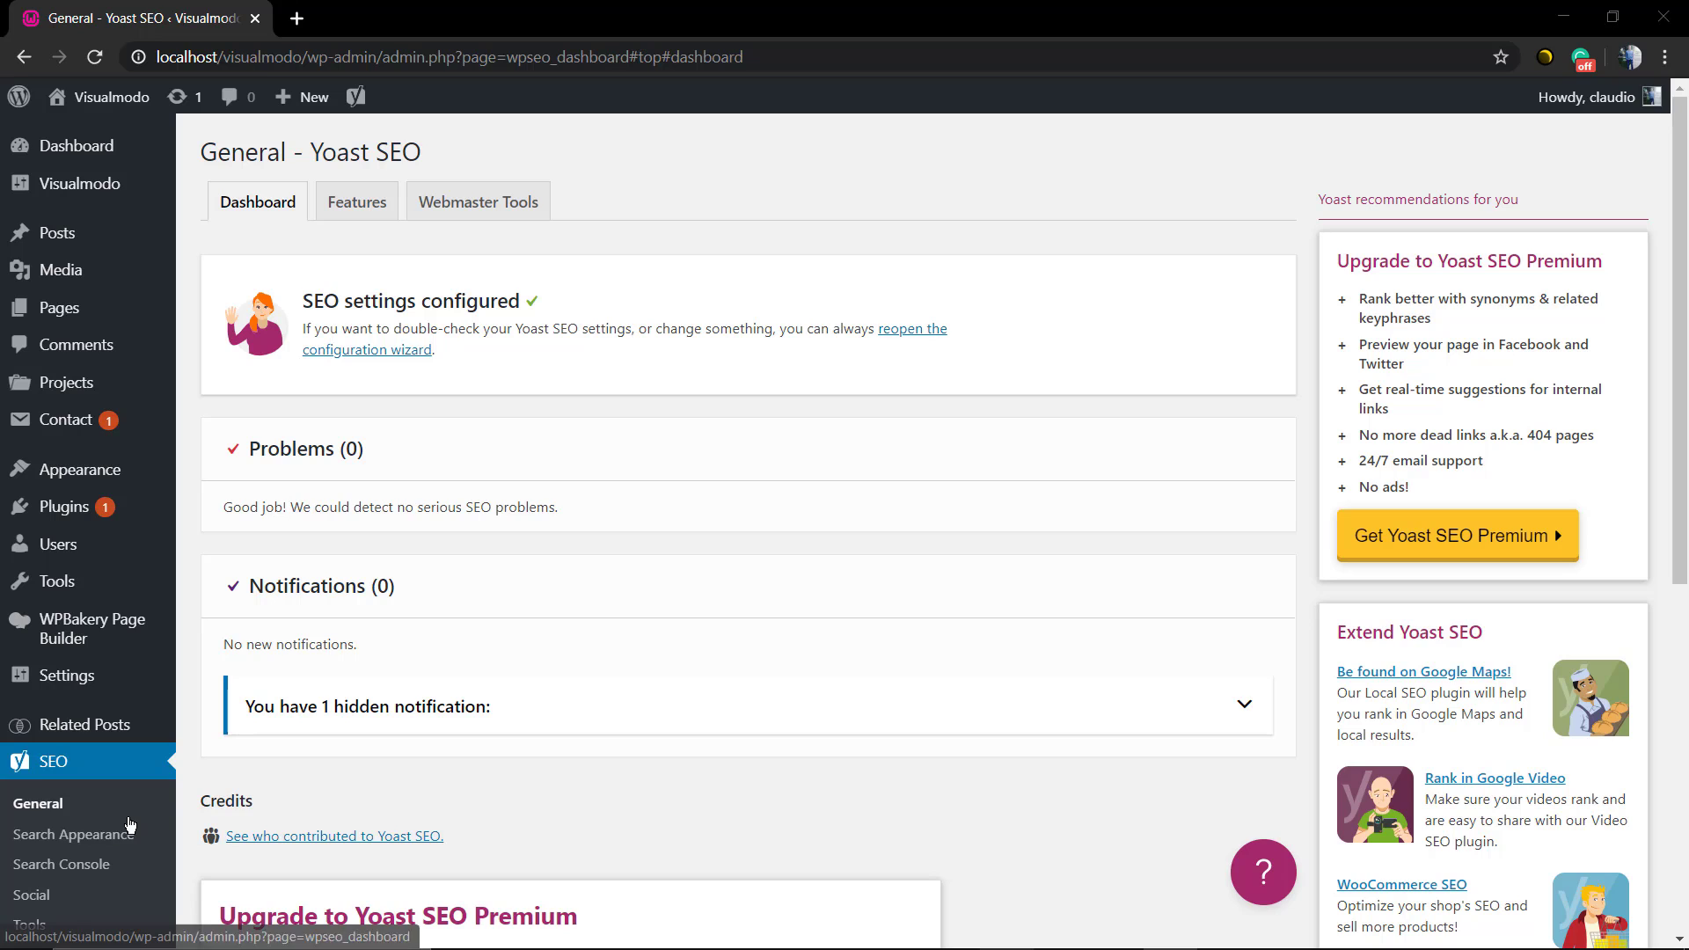
click(123, 832)
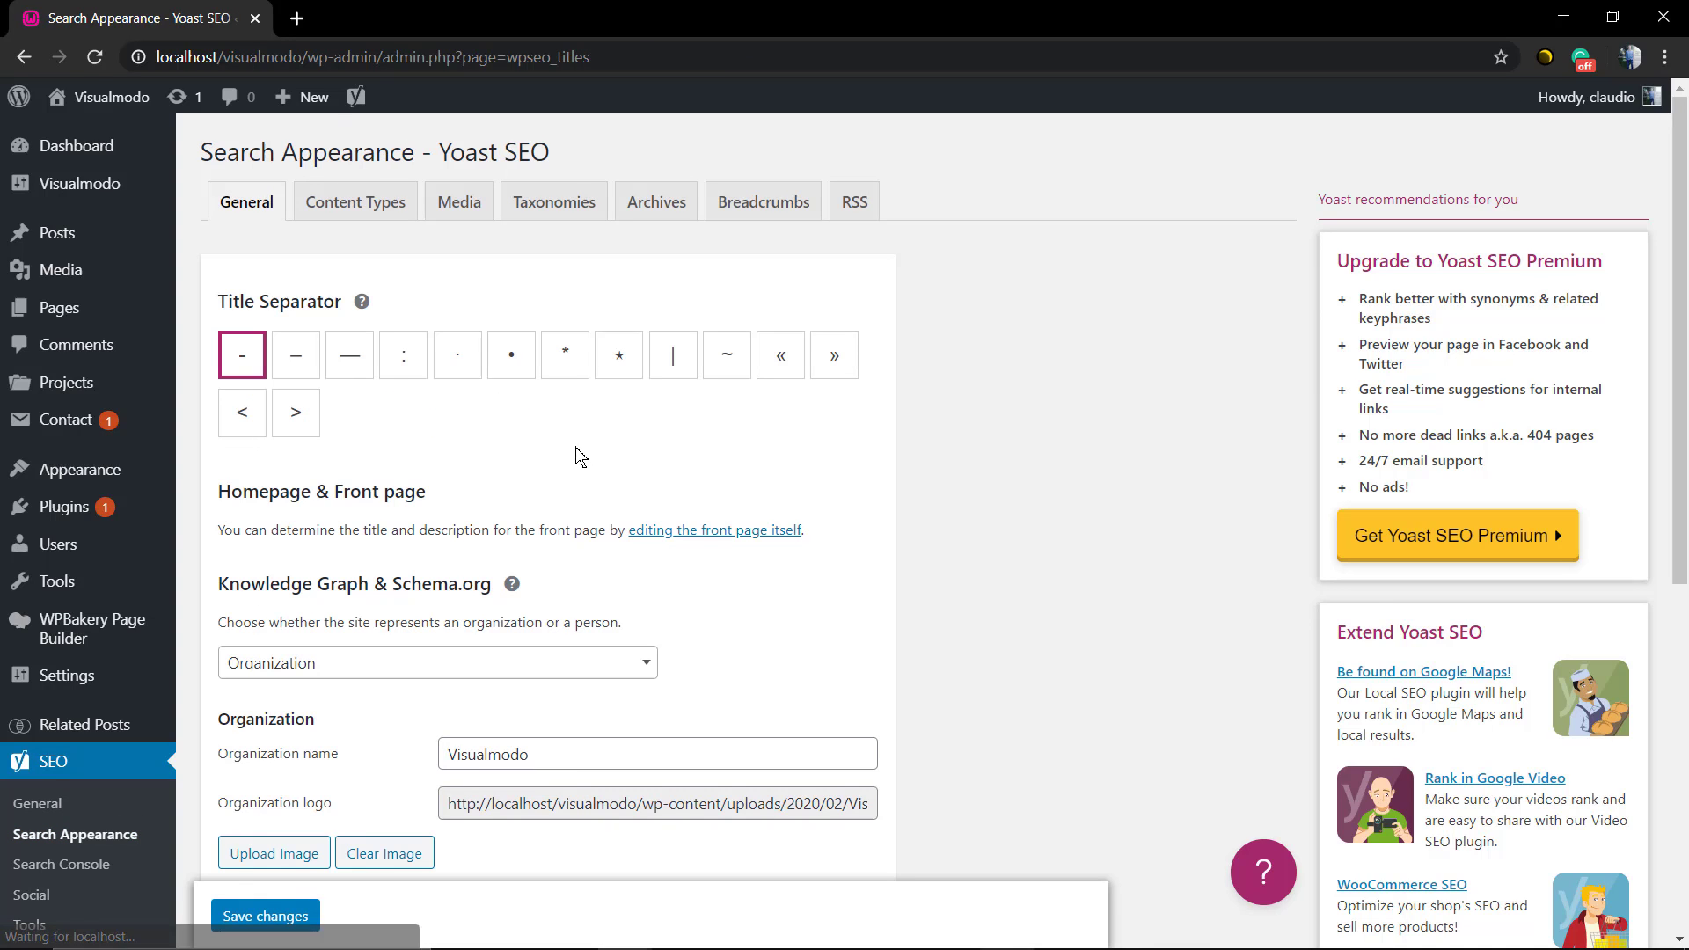
scroll(568, 445, down, 2)
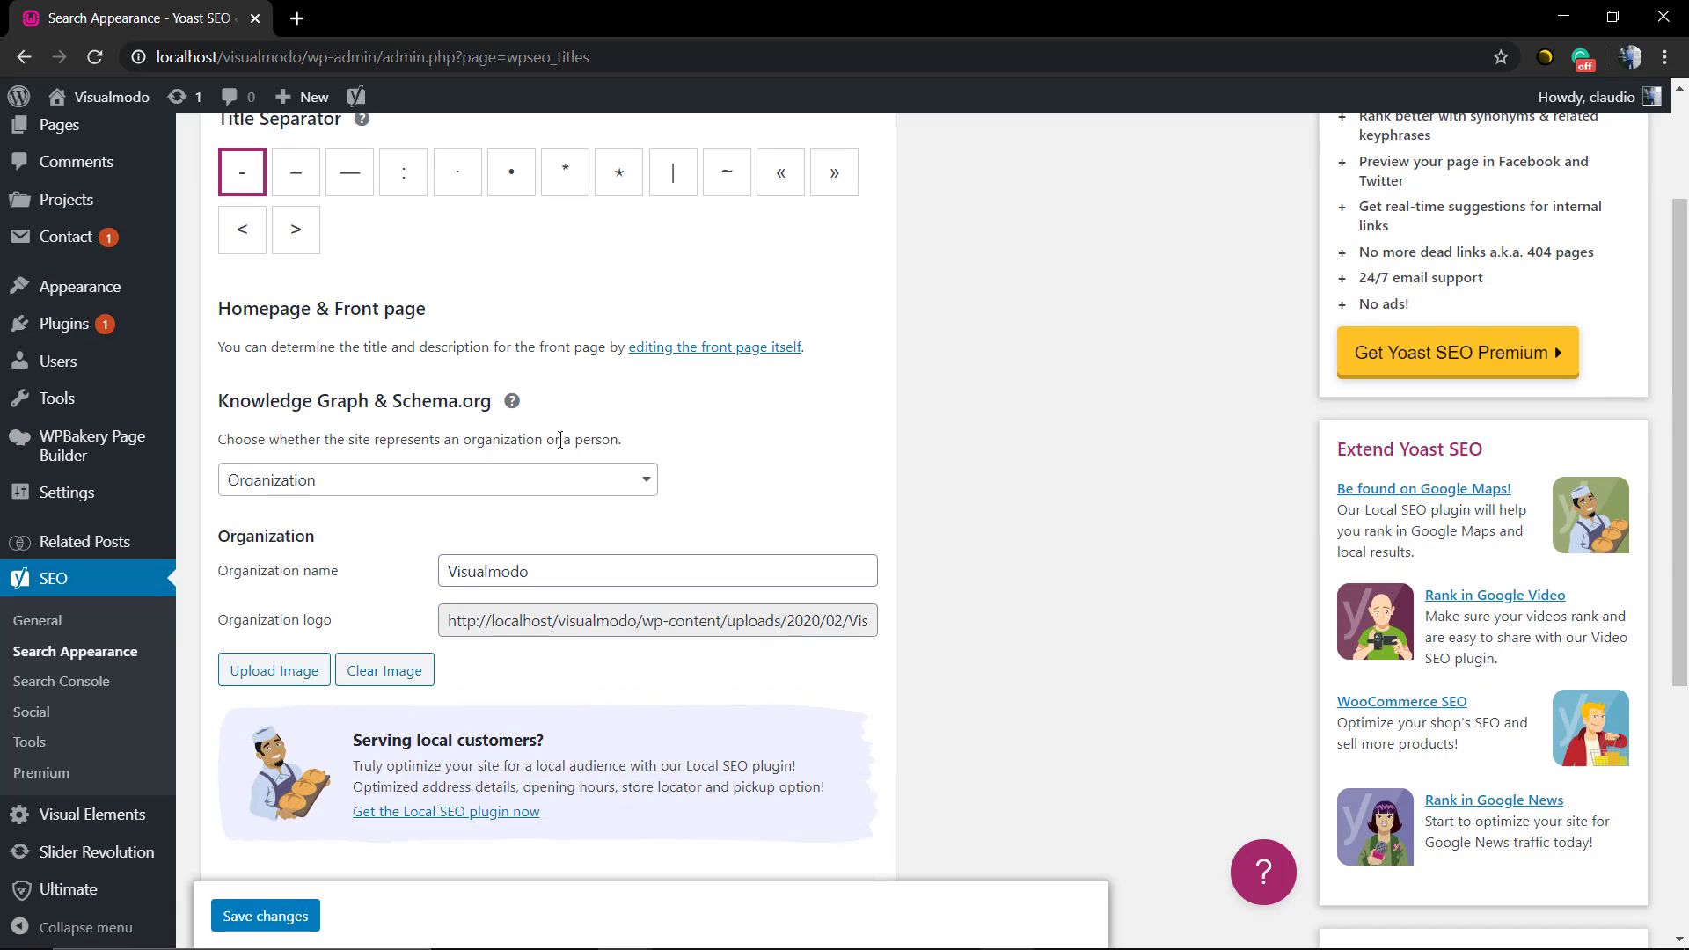
scroll(565, 446, up, 2)
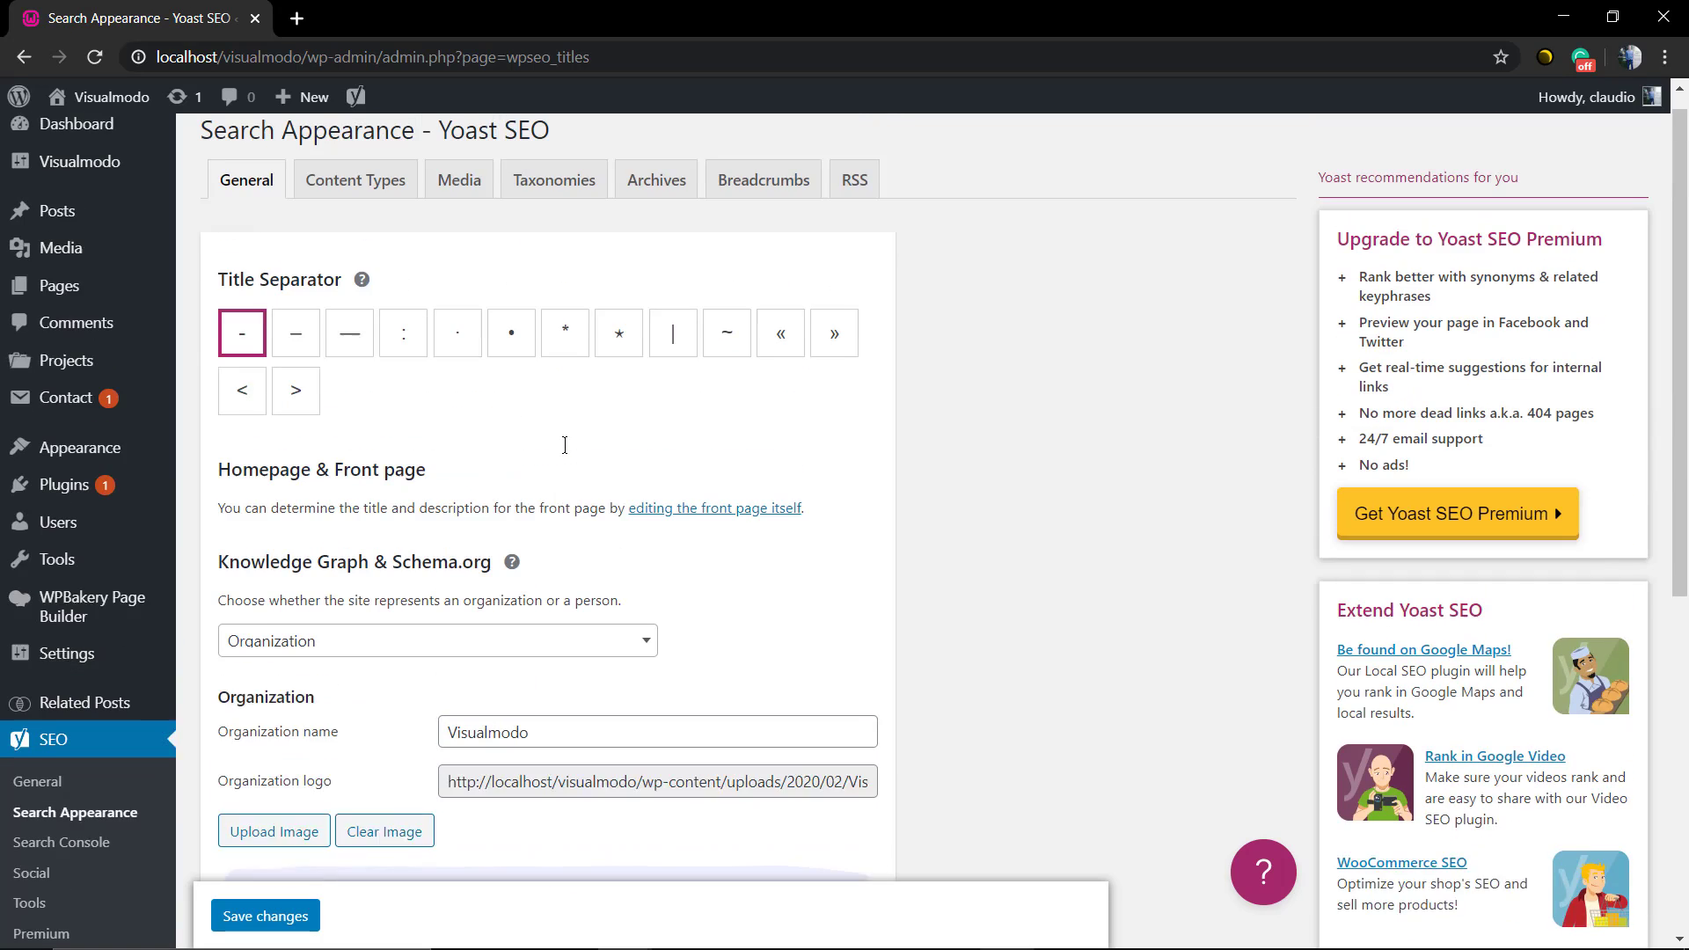
scroll(567, 449, down, 7)
scroll(570, 450, up, 7)
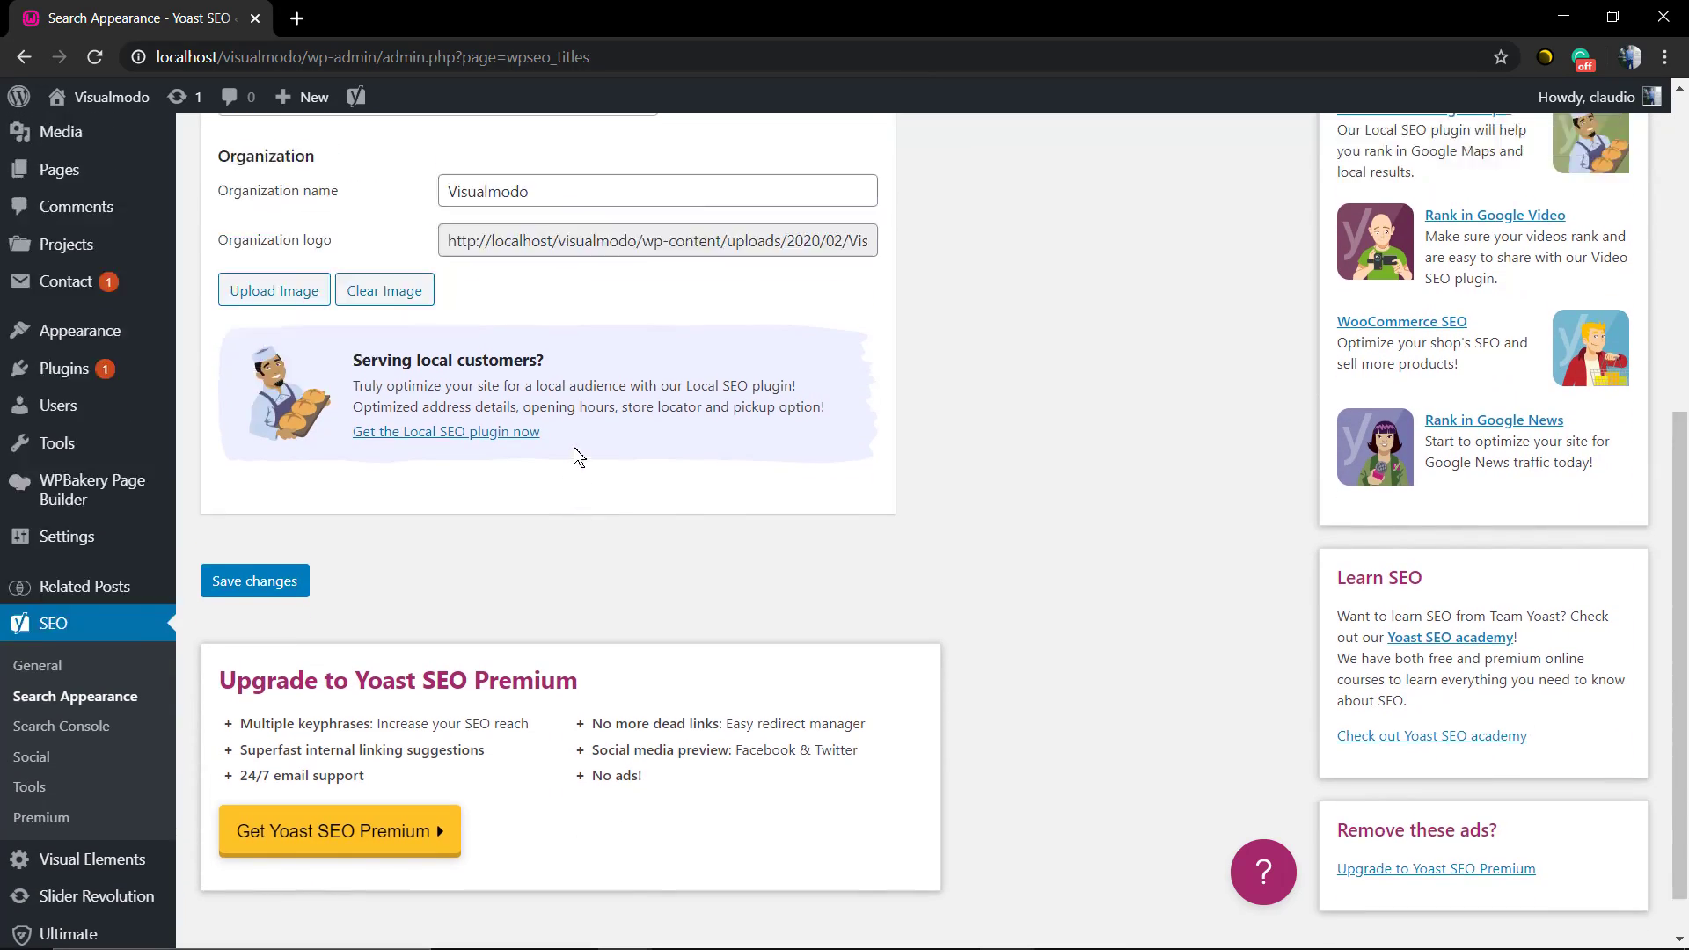
Step: On Content Types, replace the Site title variable in the Posts SEO title with %
click(353, 209)
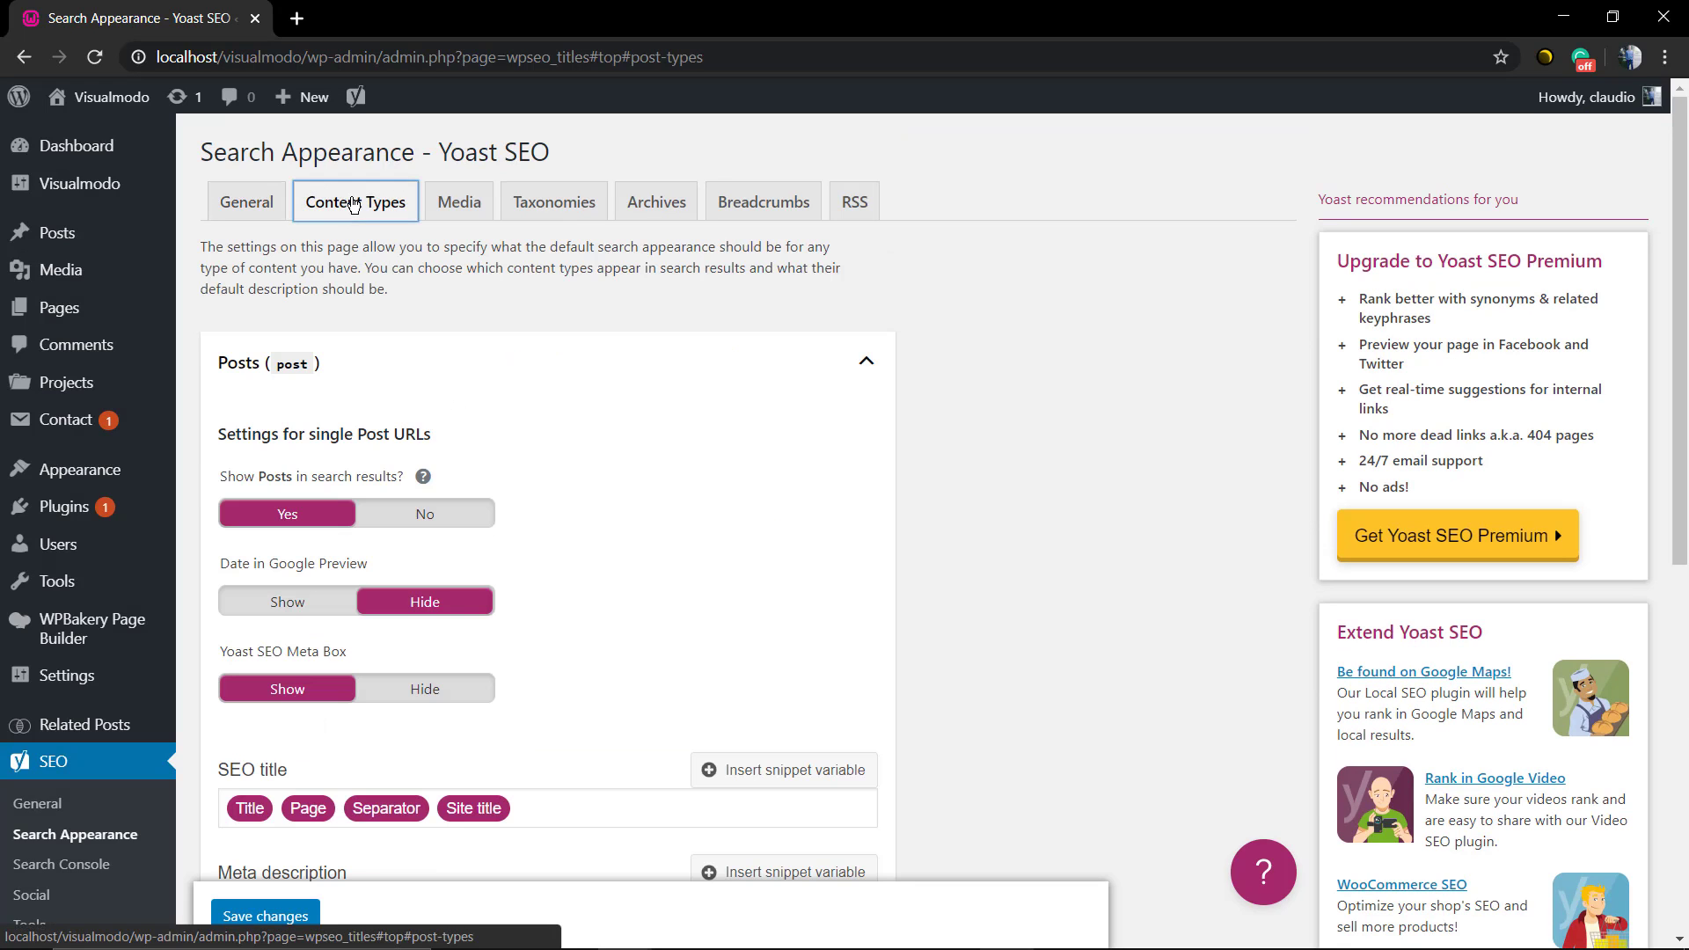
scroll(427, 422, down, 4)
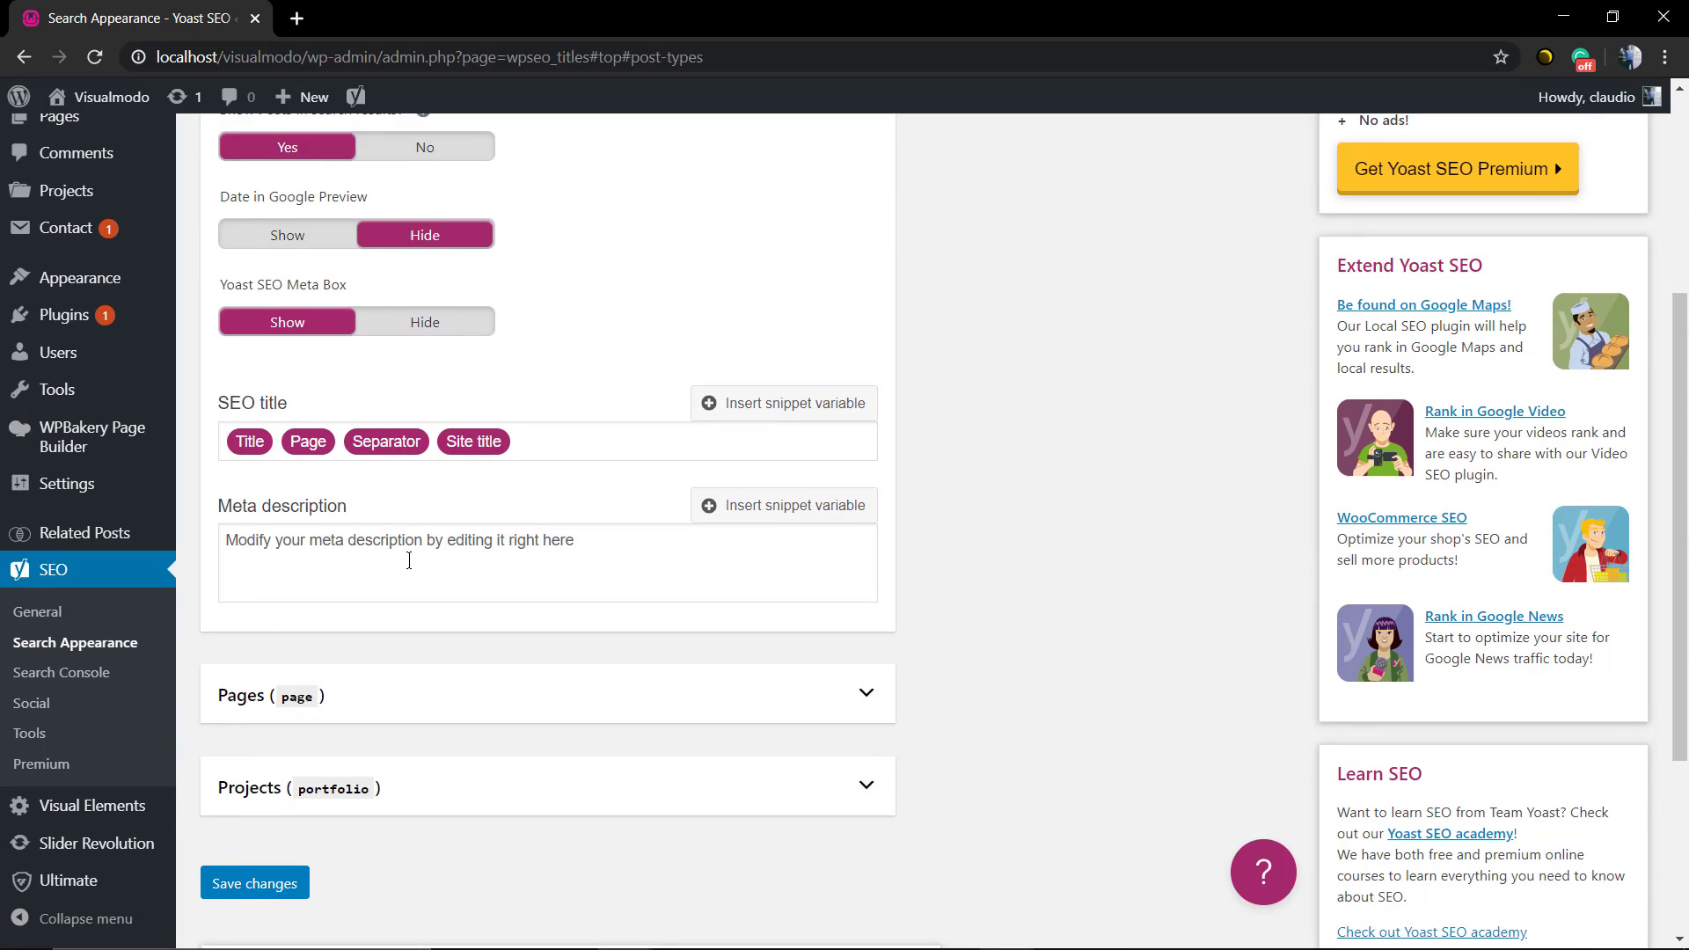
click(430, 563)
click(554, 429)
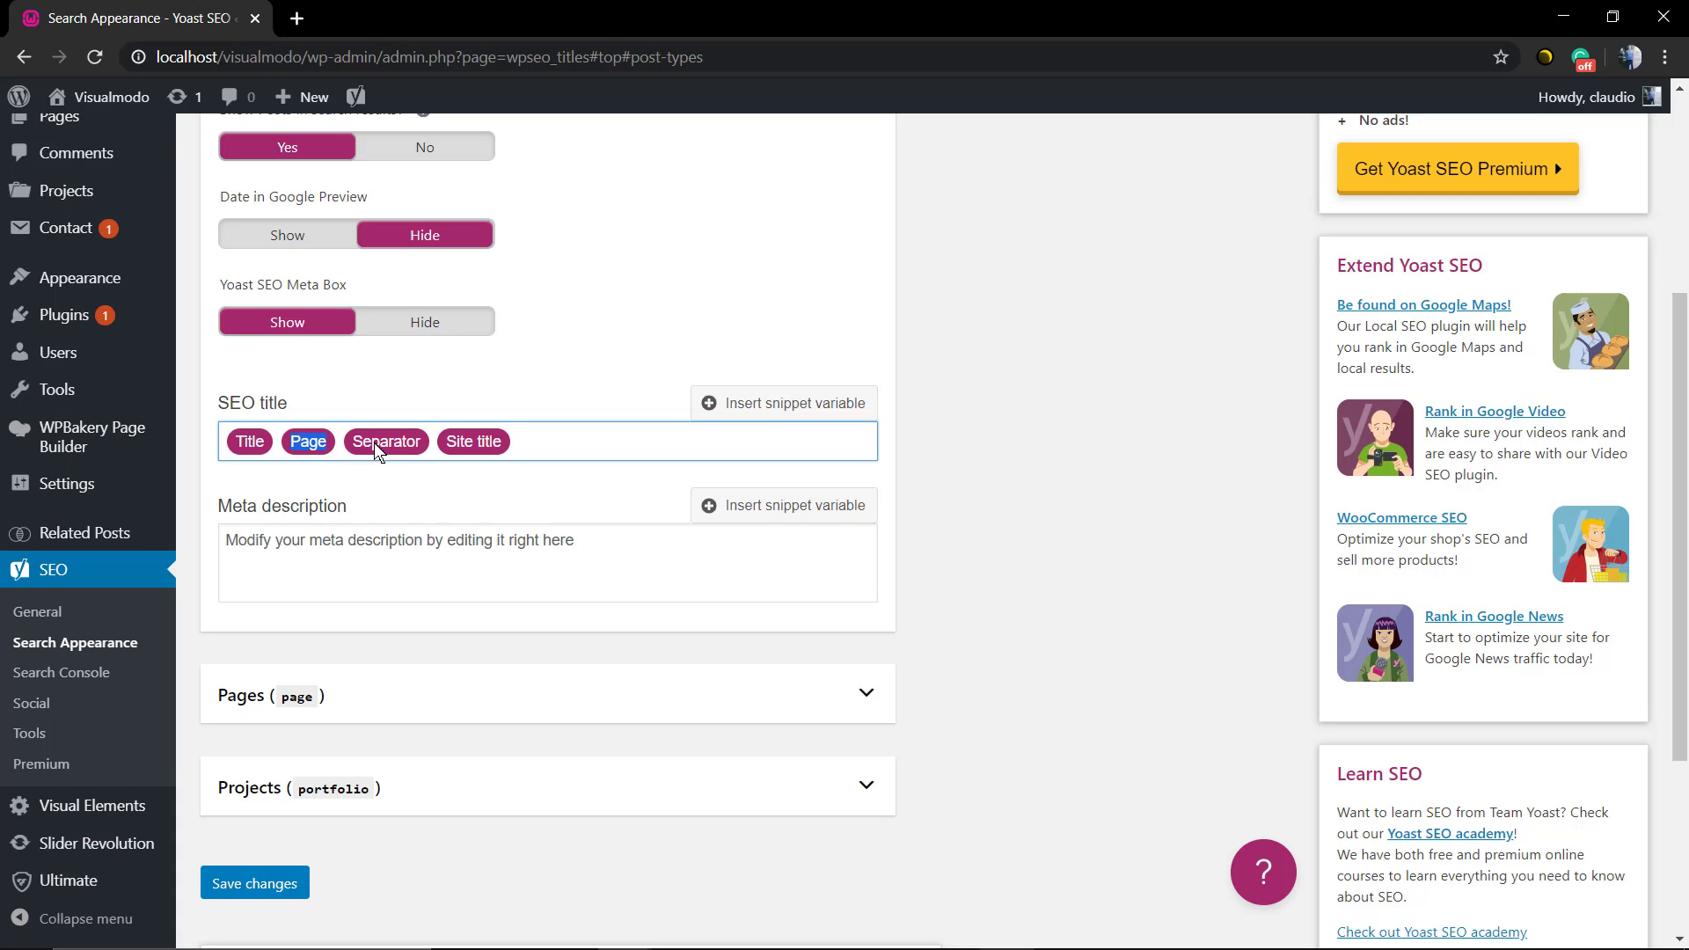
drag(376, 448, 454, 450)
text(%)
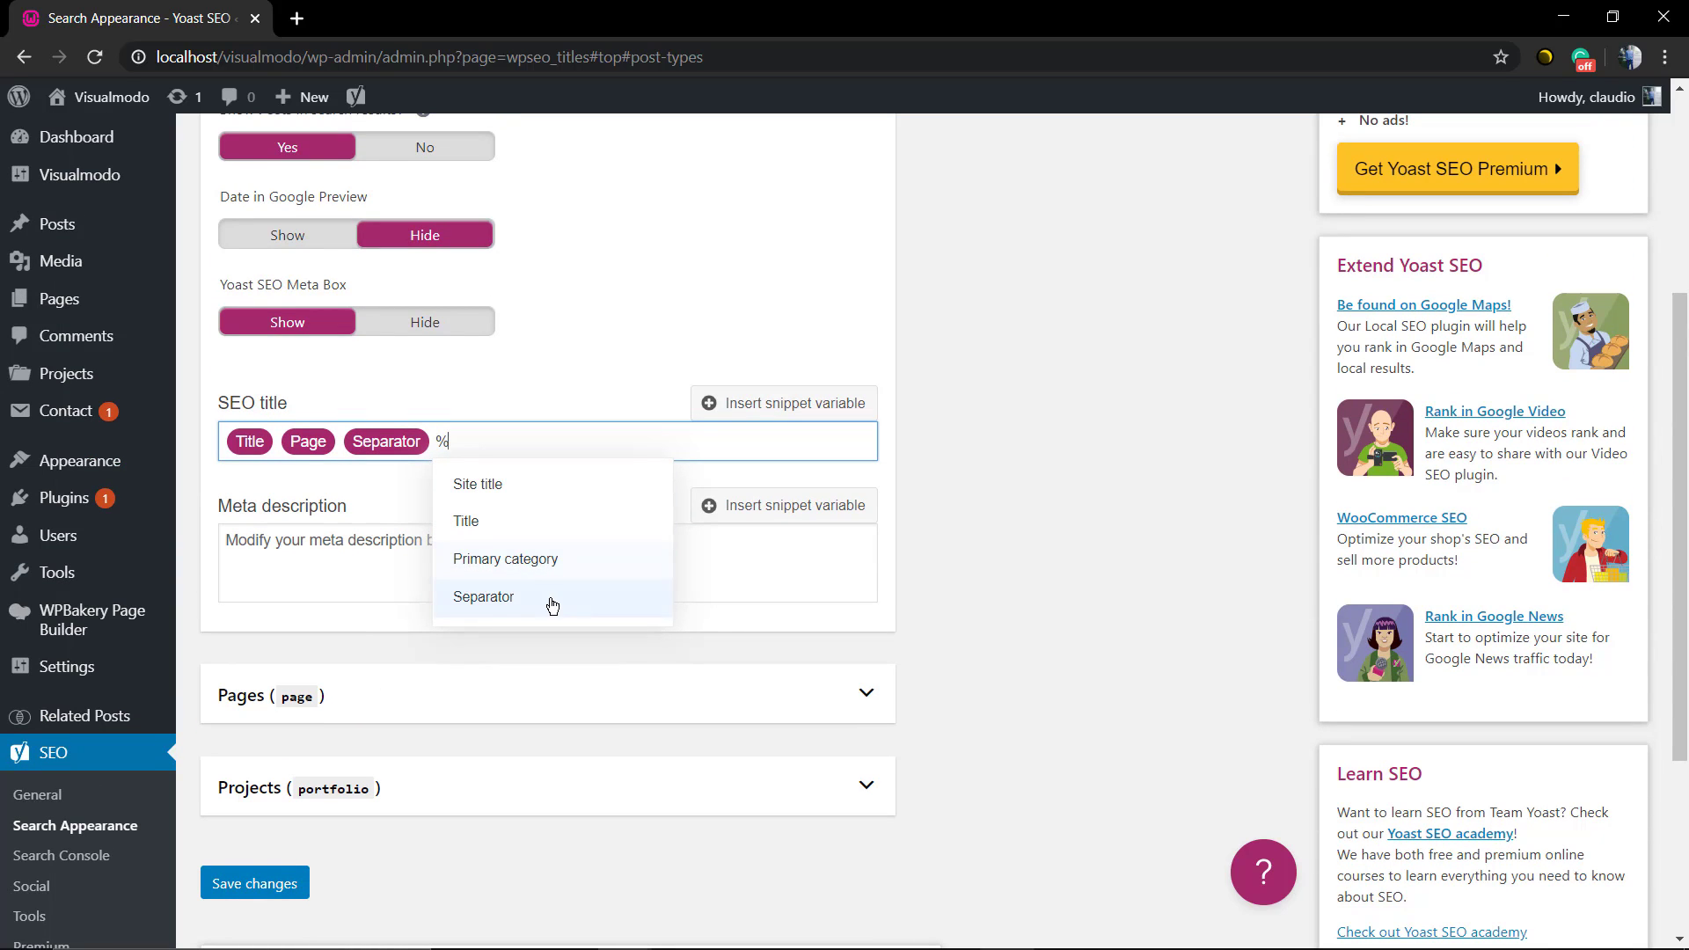
click(346, 543)
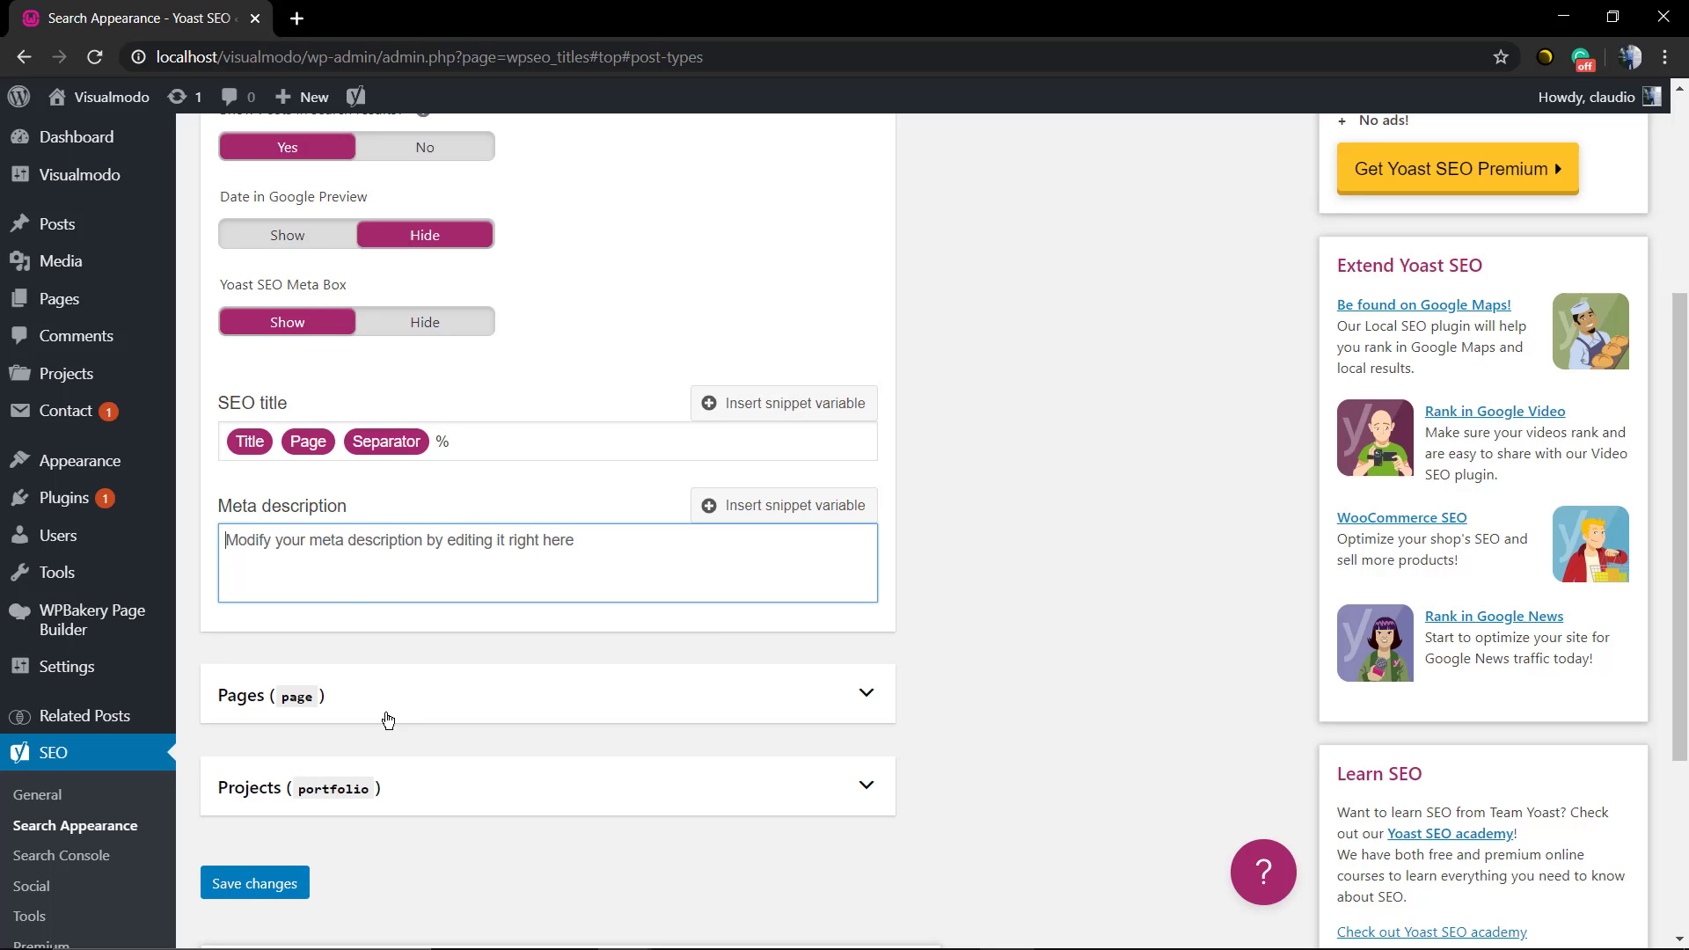
Step: Expand Pages to review its Date in Google Preview and Yoast SEO Meta Box options, then collapse it
click(385, 712)
scroll(415, 660, down, 4)
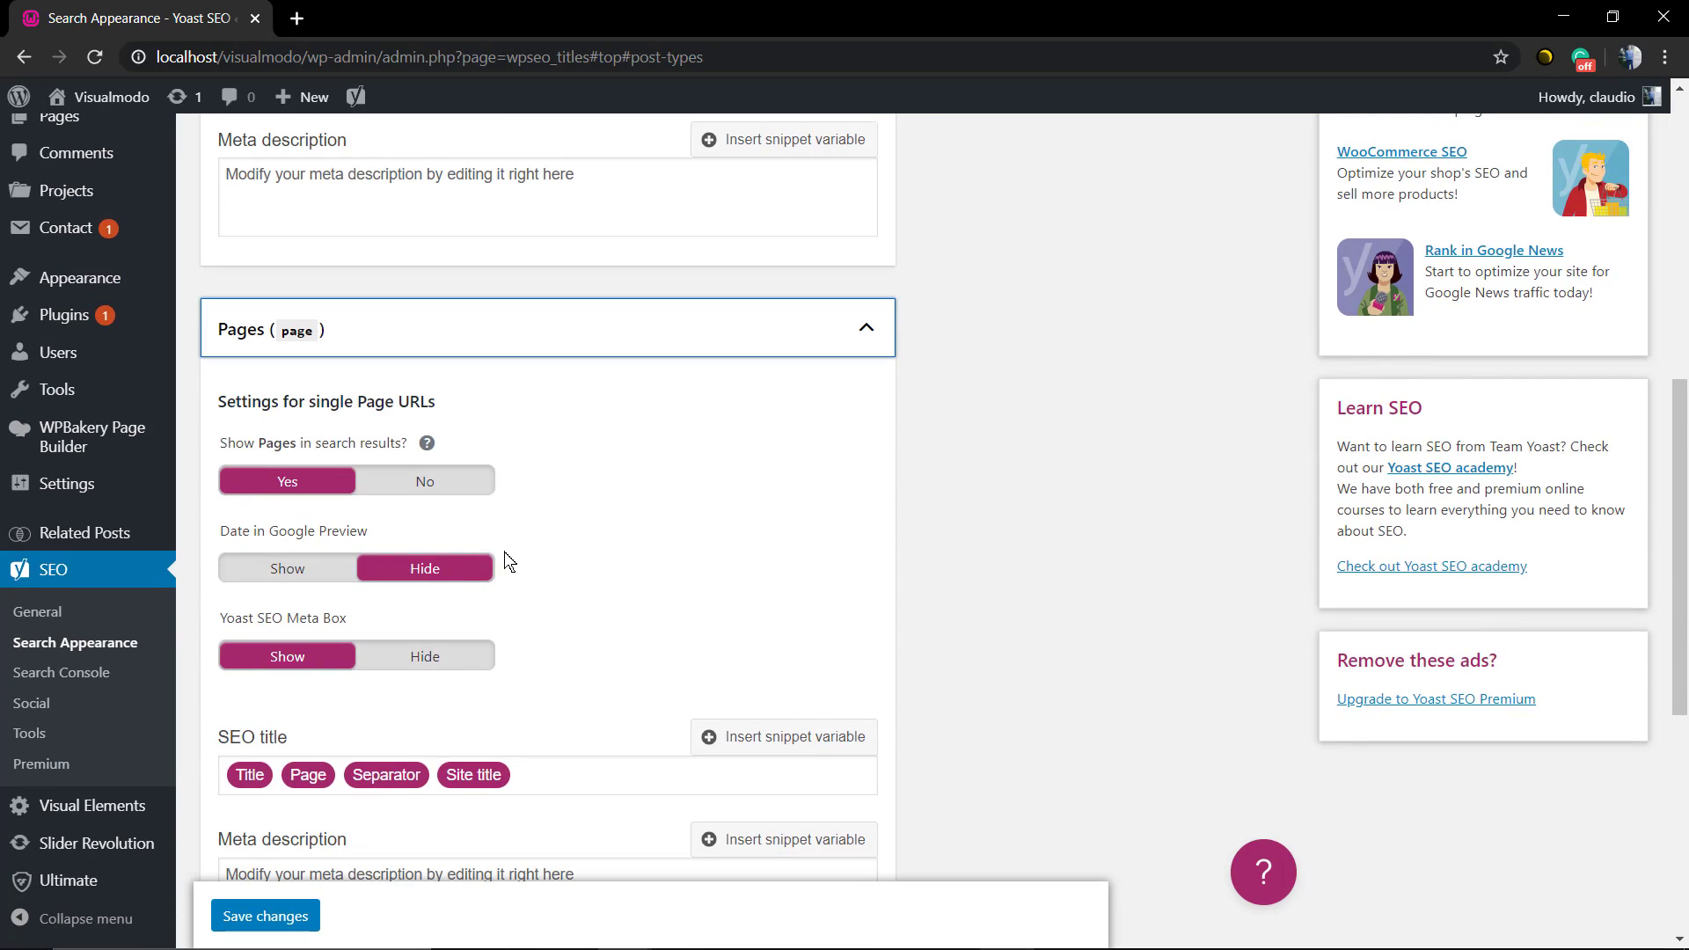
triple_click(294, 531)
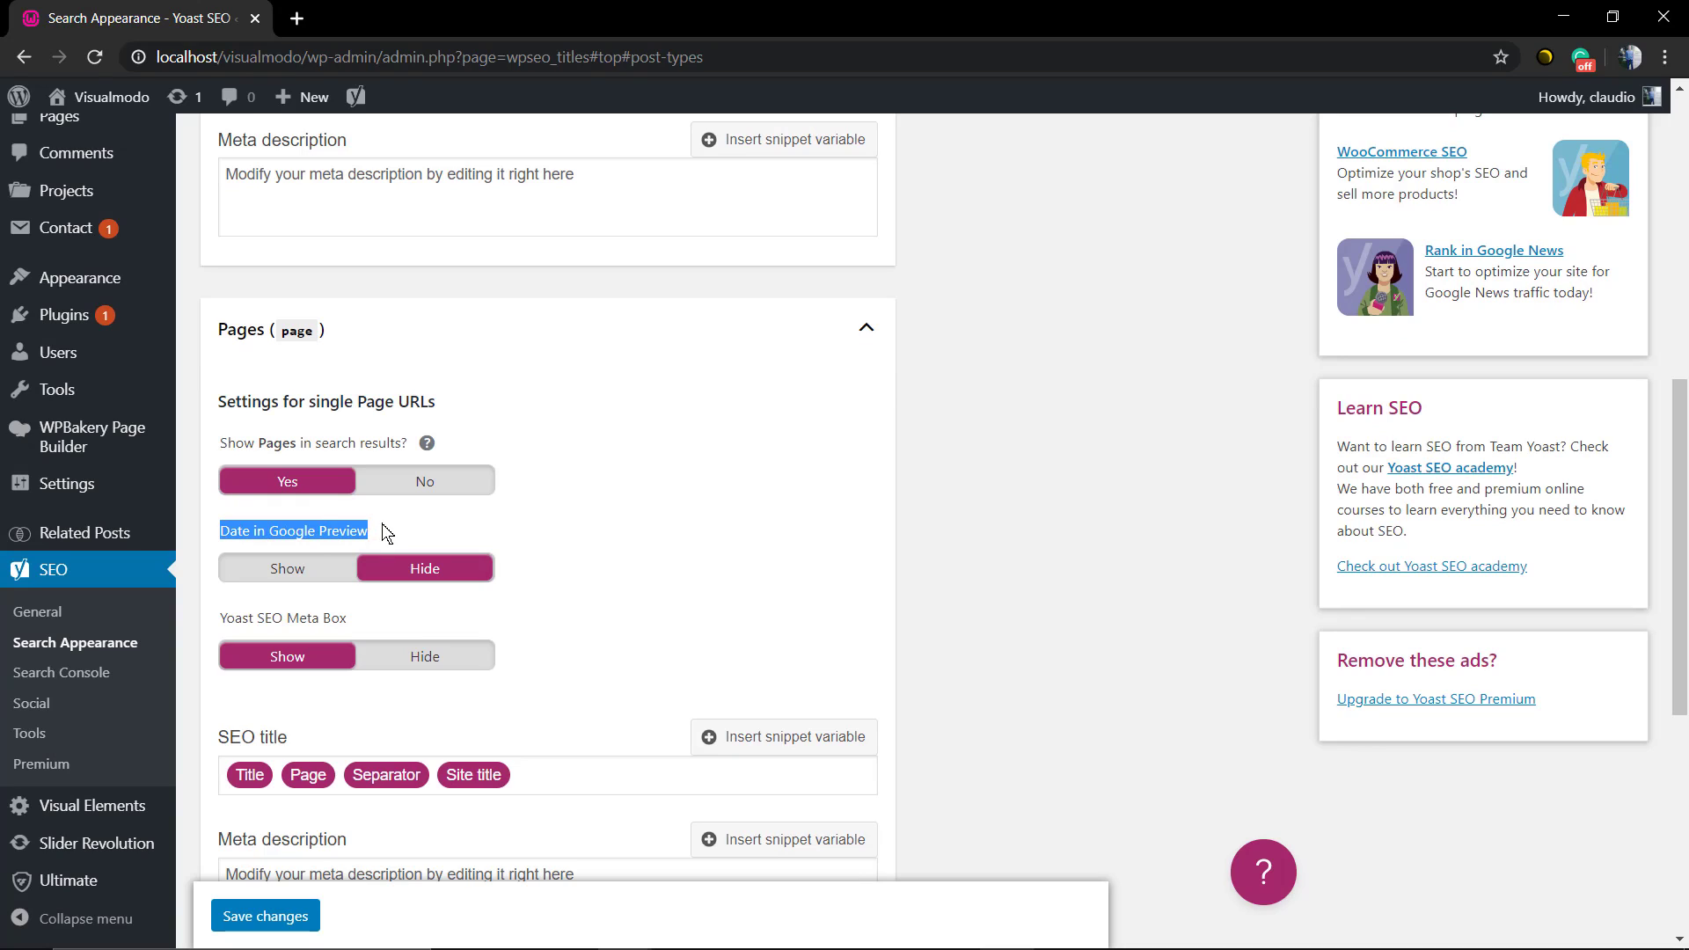
click(309, 530)
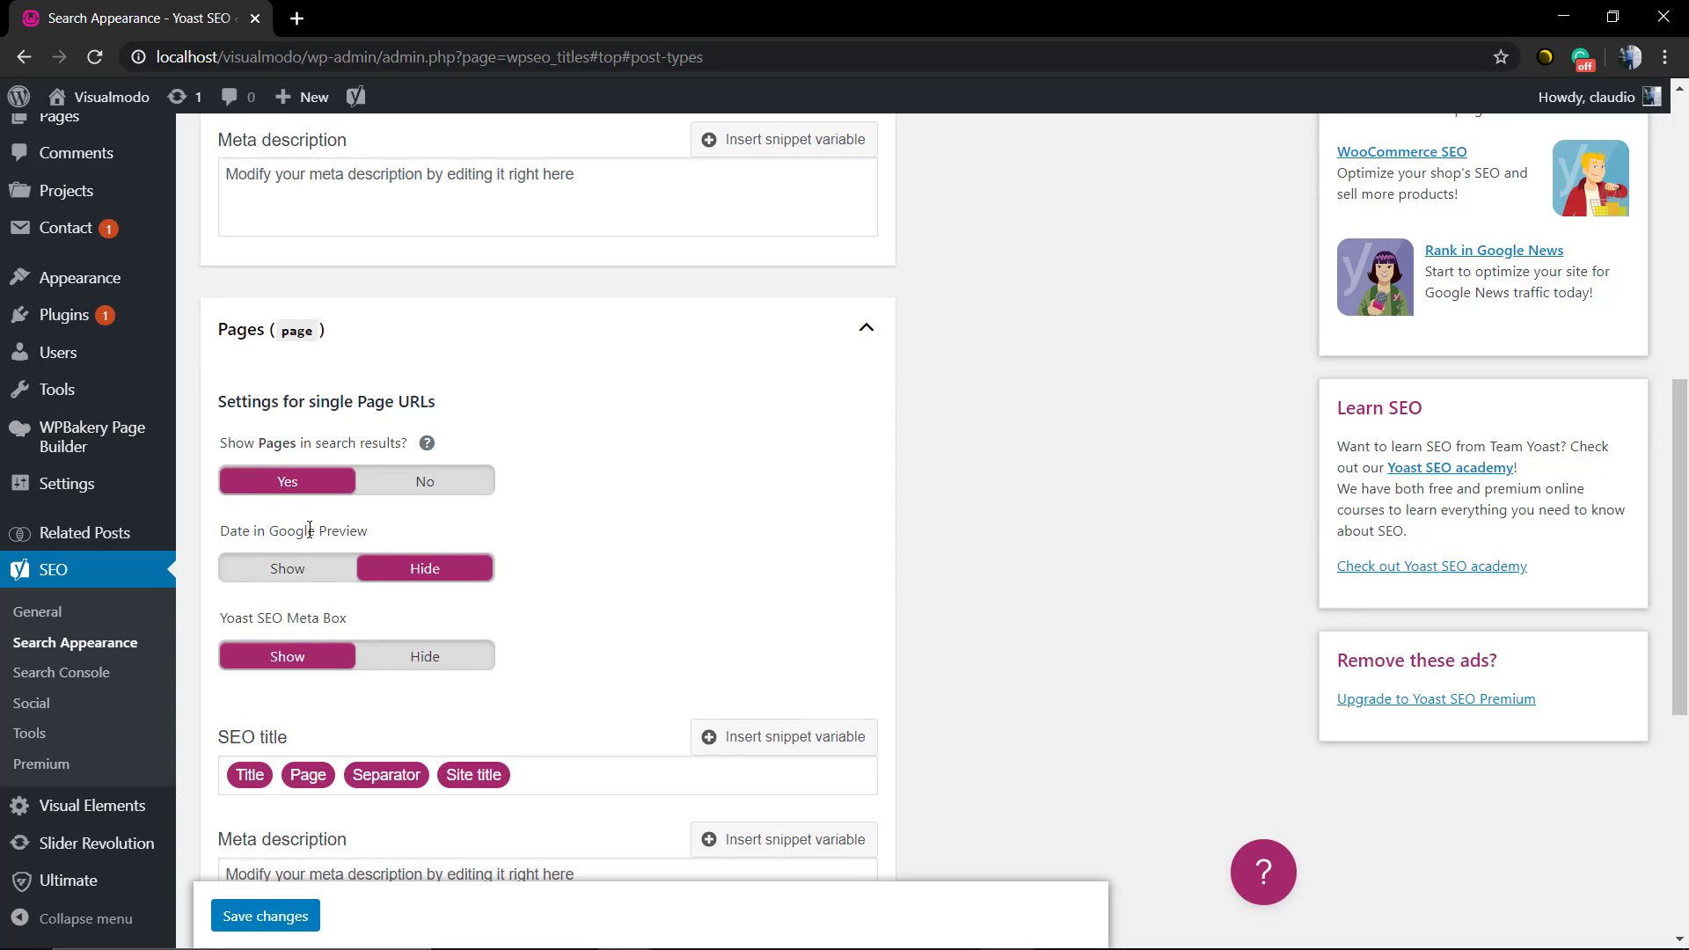
double_click(290, 622)
triple_click(289, 622)
click(290, 622)
scroll(370, 440, up, 2)
click(392, 510)
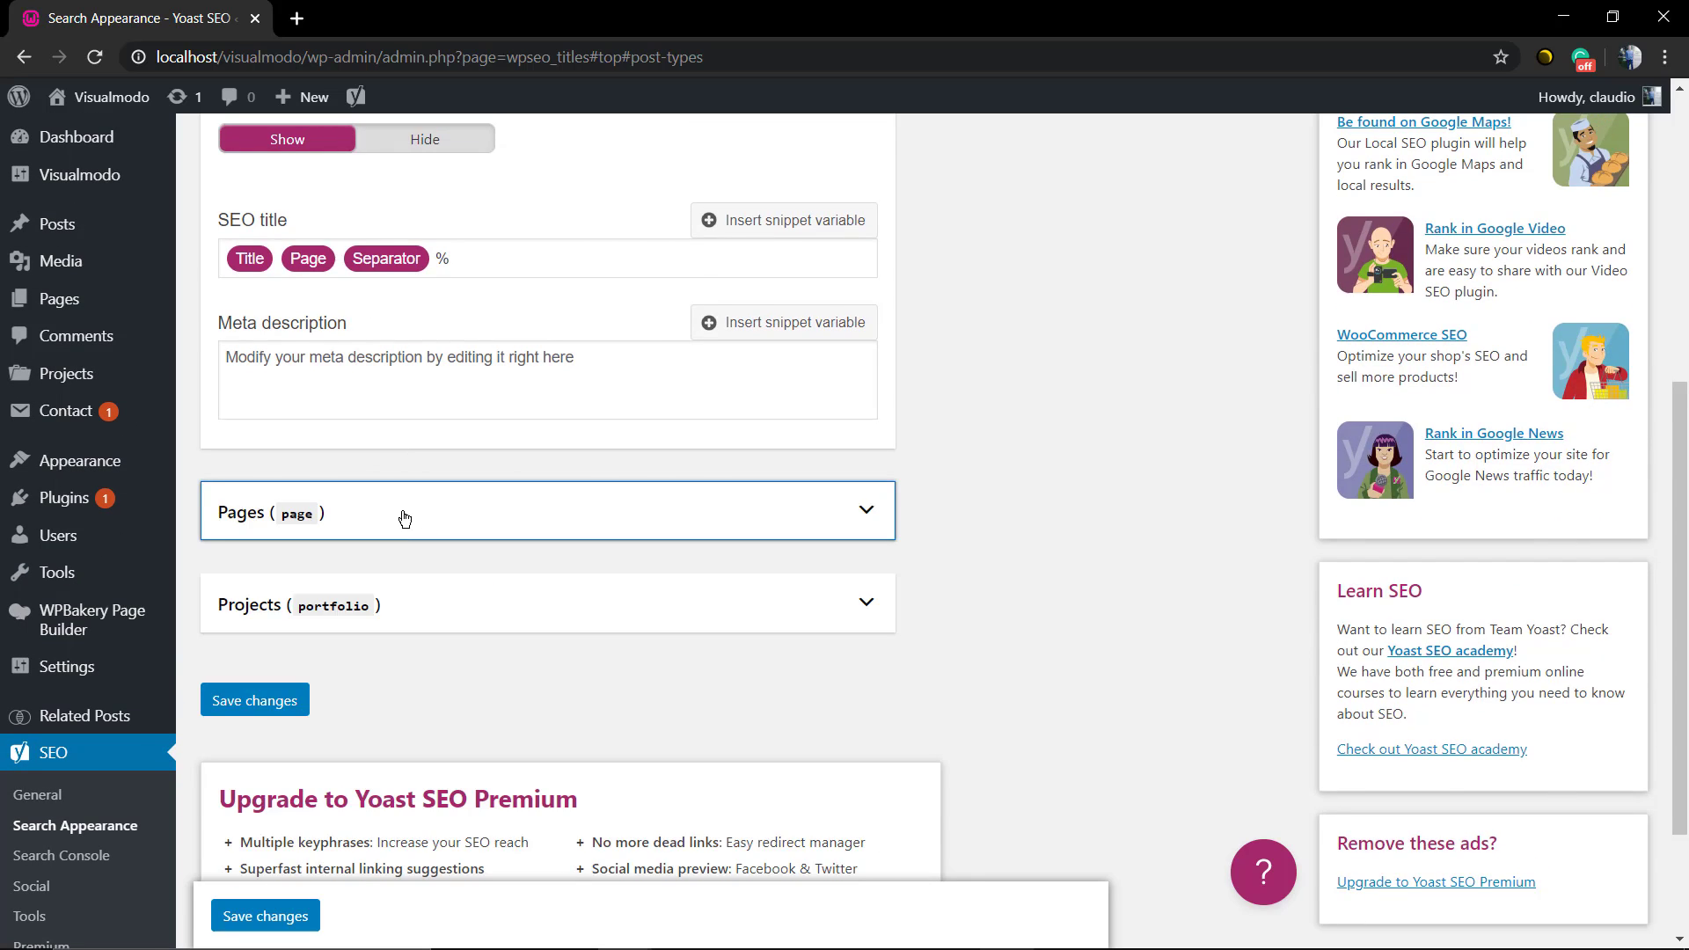
Step: Collapse the Posts settings, then expand and collapse the Projects settings
scroll(401, 493, up, 3)
scroll(398, 475, up, 3)
click(403, 357)
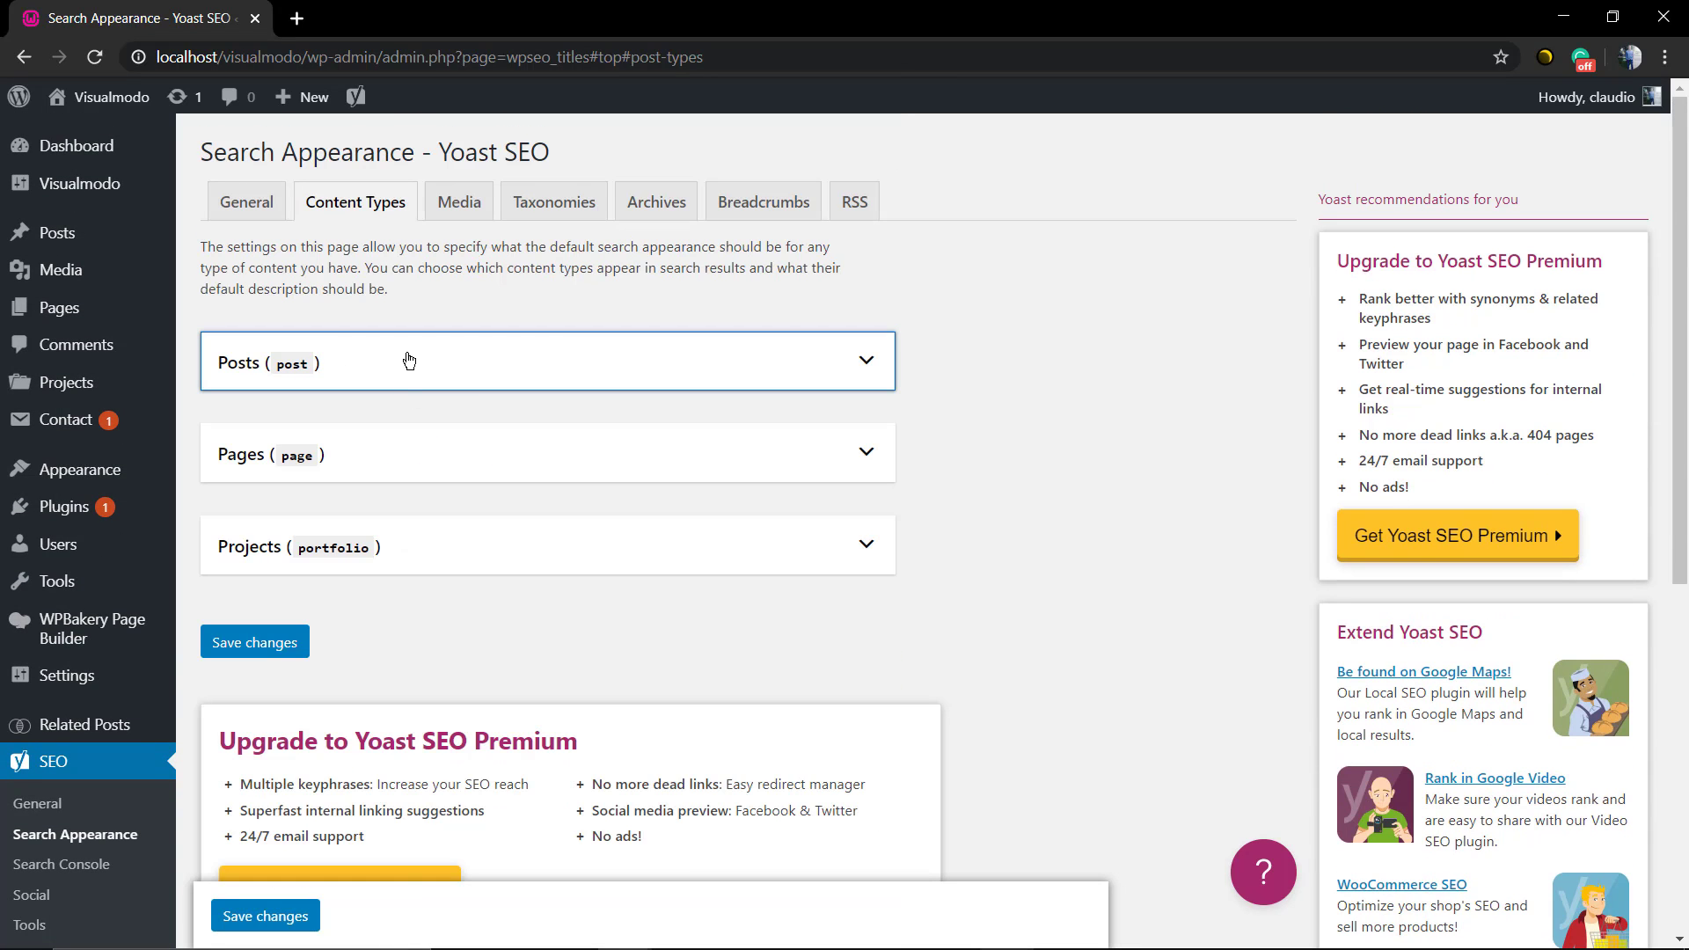
scroll(387, 463, down, 2)
click(383, 367)
scroll(383, 369, down, 2)
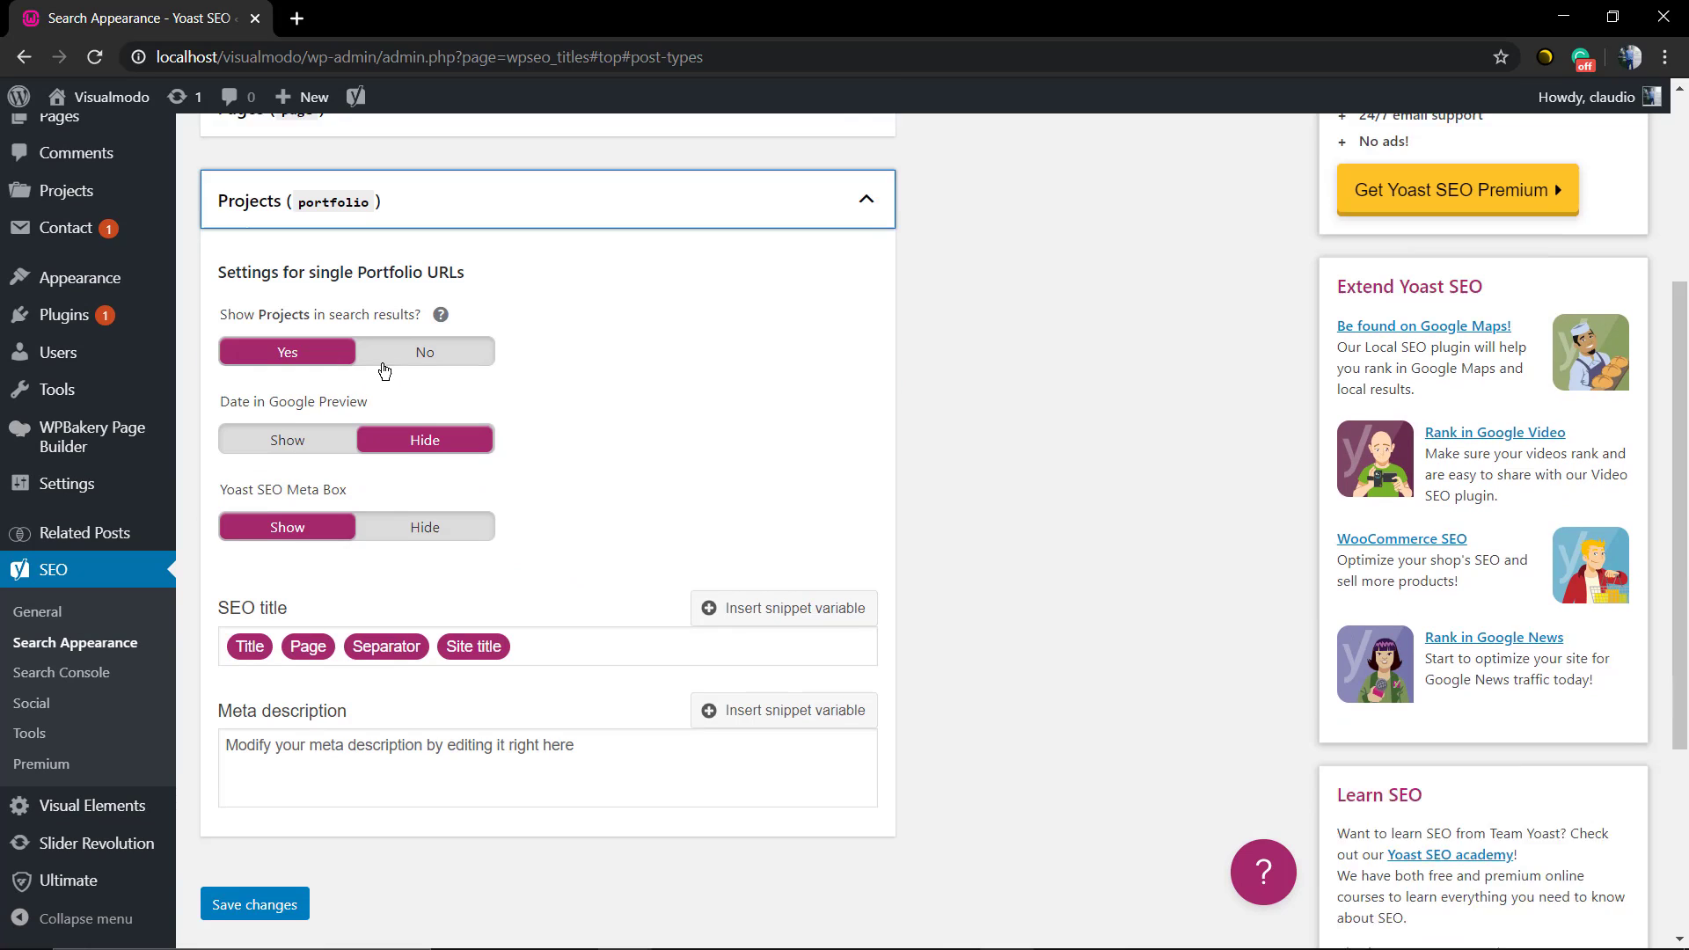
scroll(475, 475, up, 2)
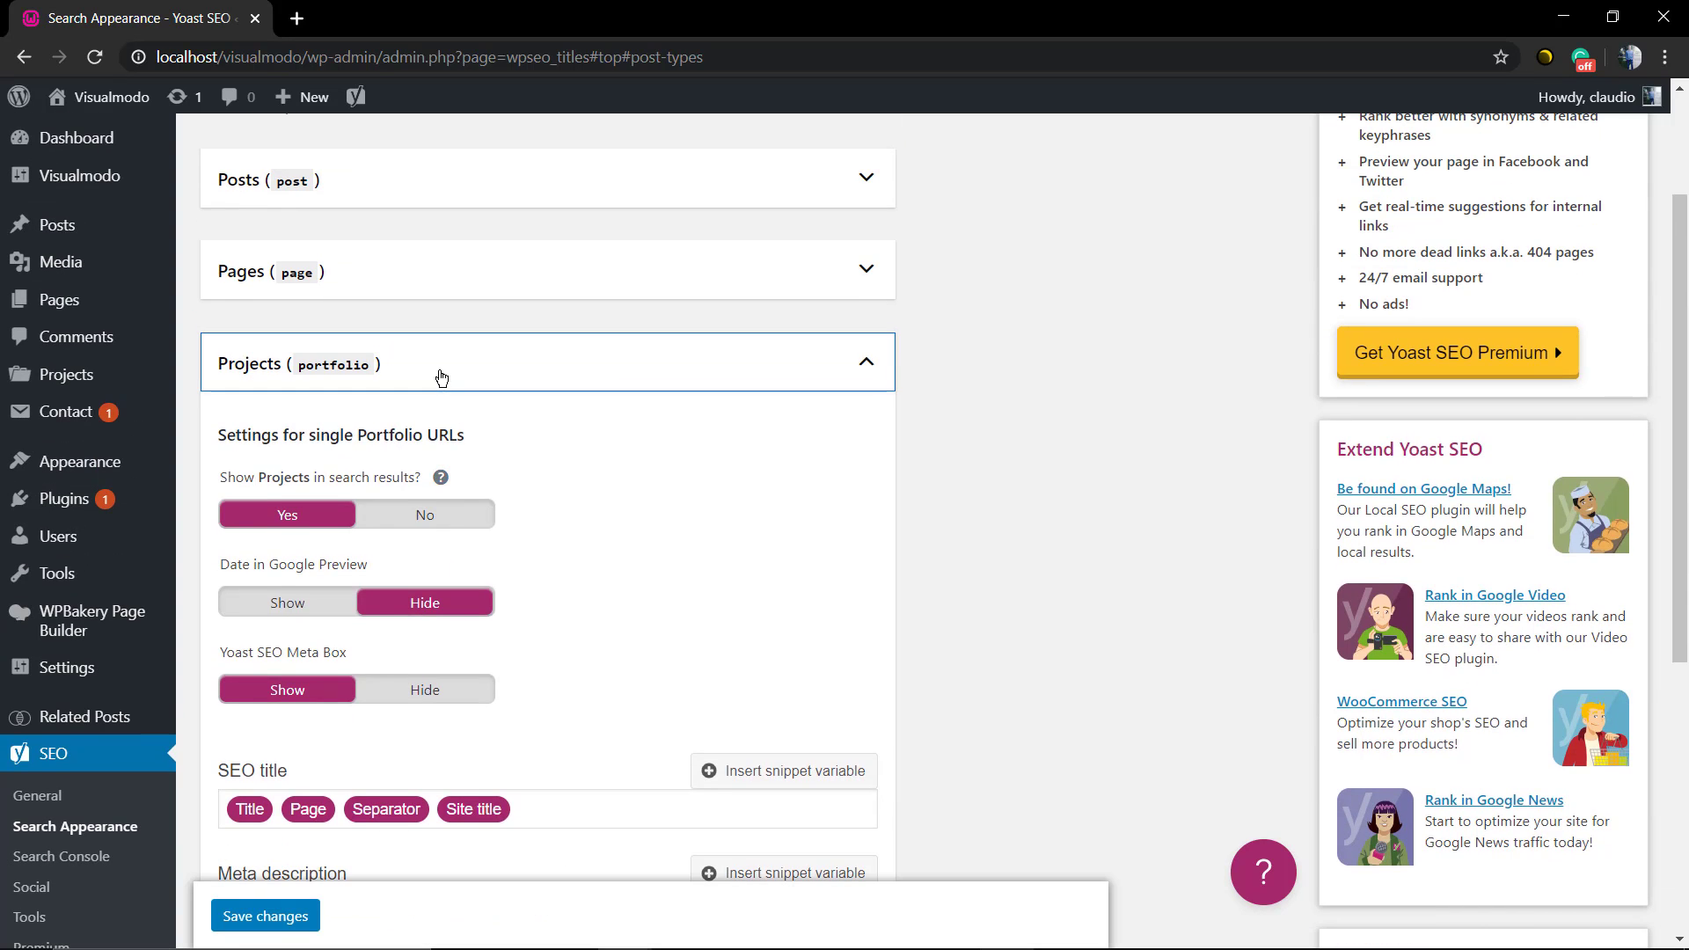
click(440, 377)
scroll(441, 378, down, 2)
scroll(441, 377, down, 2)
scroll(471, 370, up, 5)
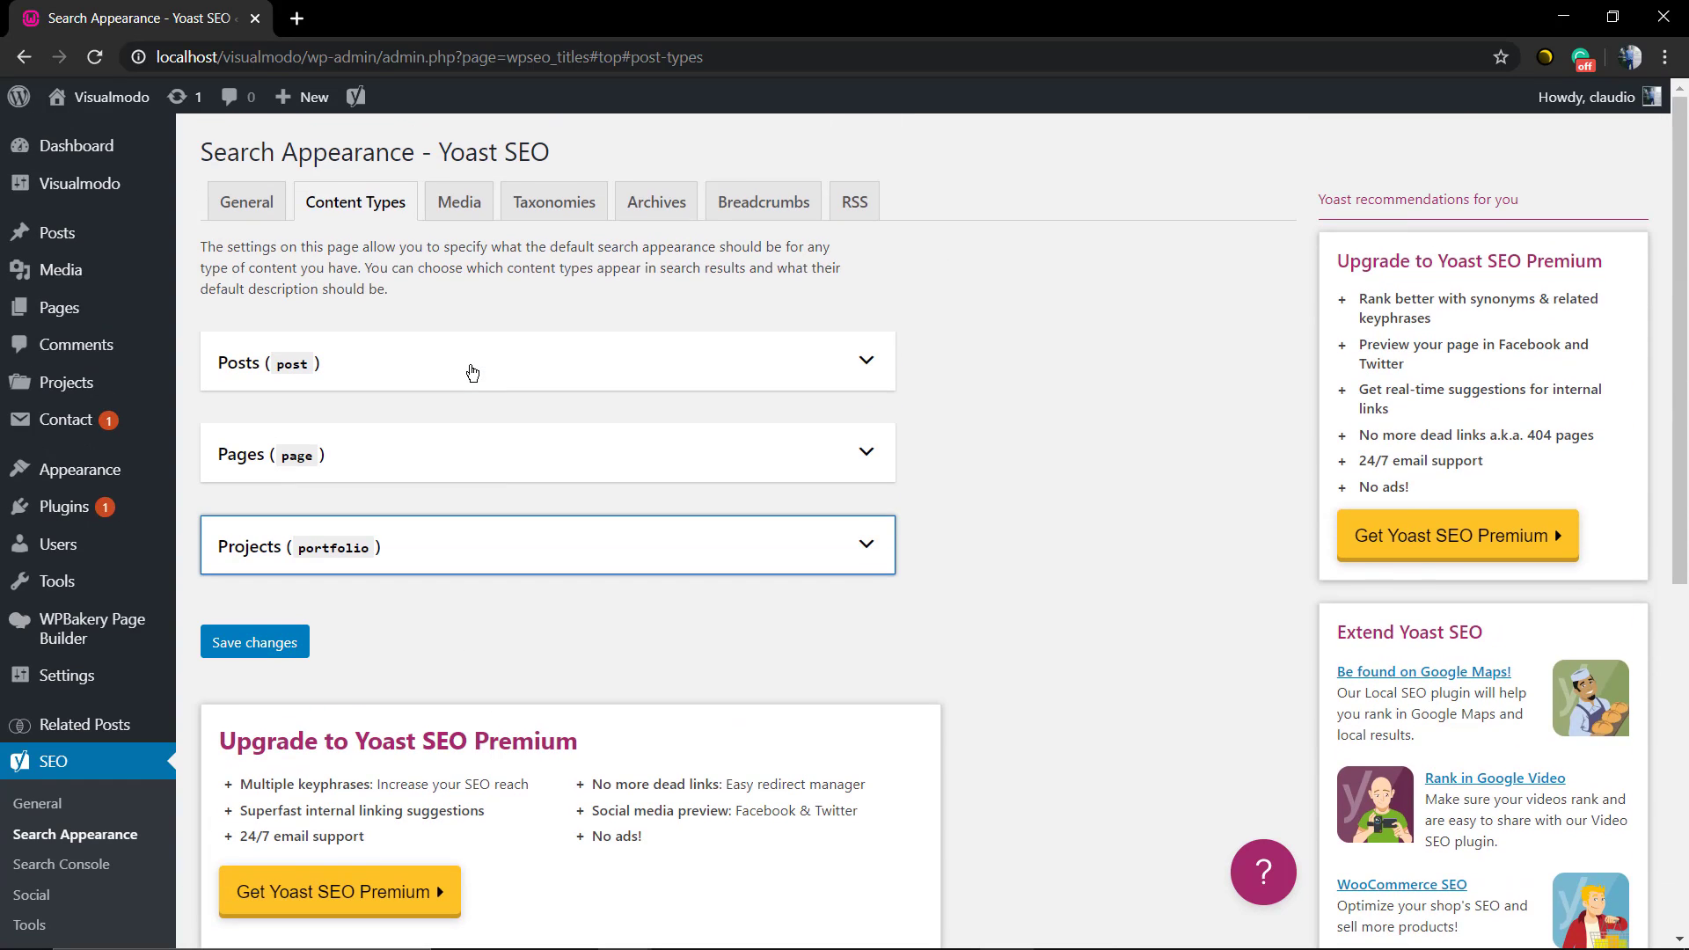
Step: Check the Media attachment URL redirect option, then view the Taxonomies settings for Categories
click(458, 209)
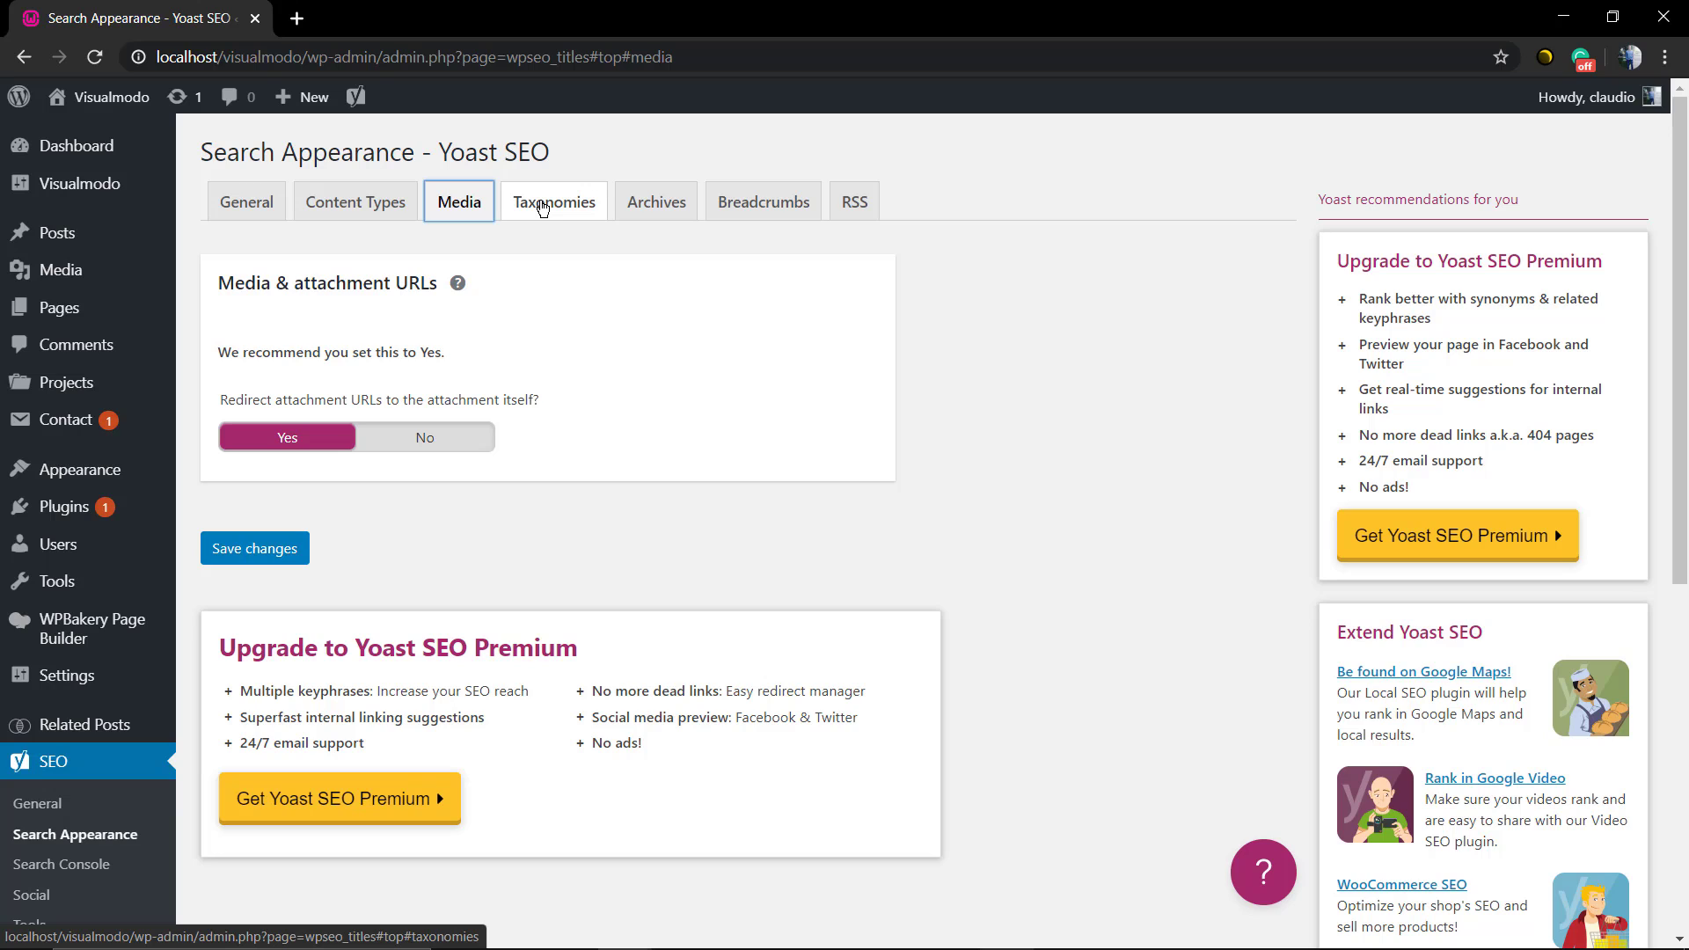
click(542, 208)
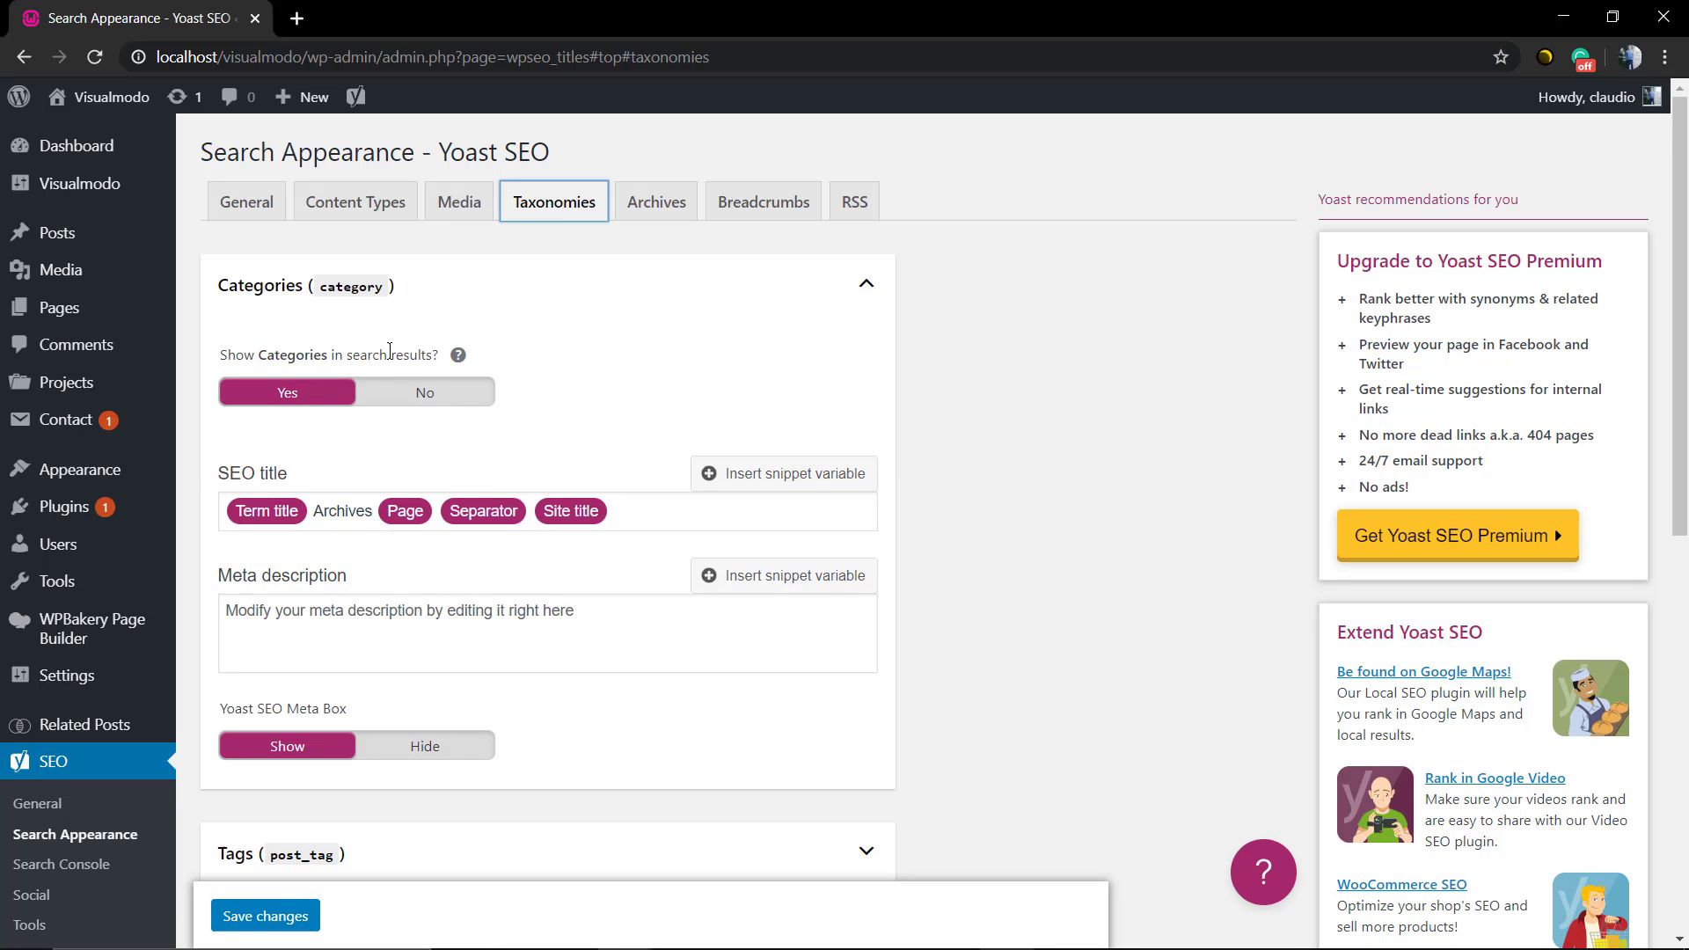
Step: Review the Categories options: shown in search results with a Term title Archives SEO title
triple_click(282, 350)
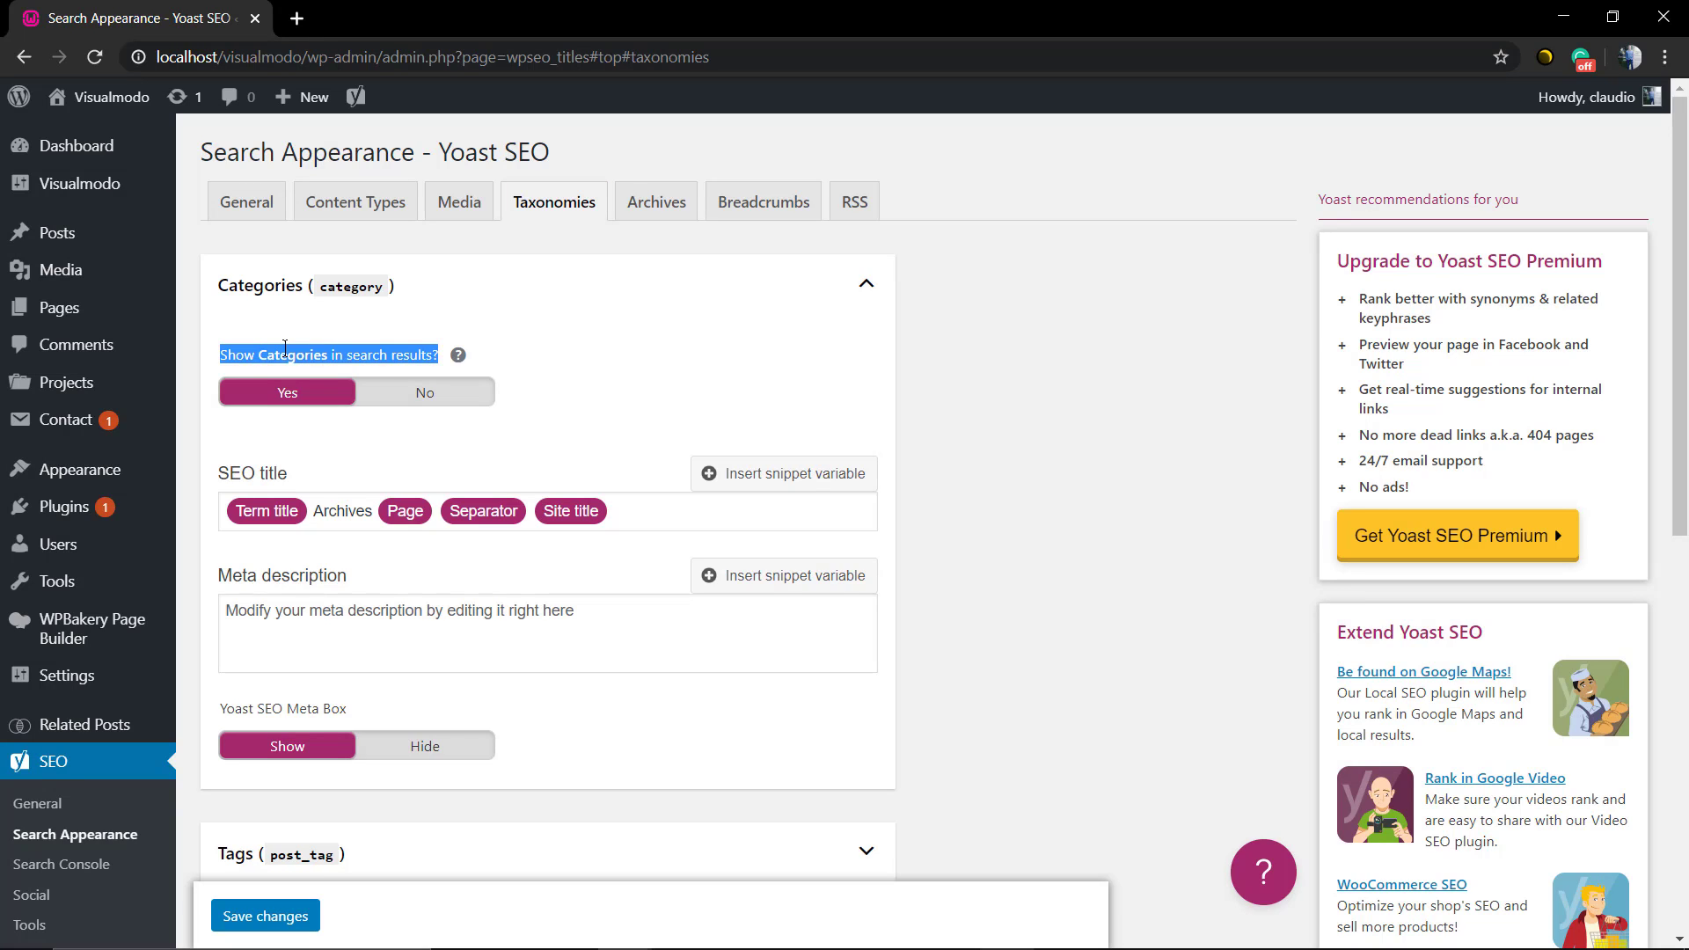
click(282, 352)
double_click(328, 519)
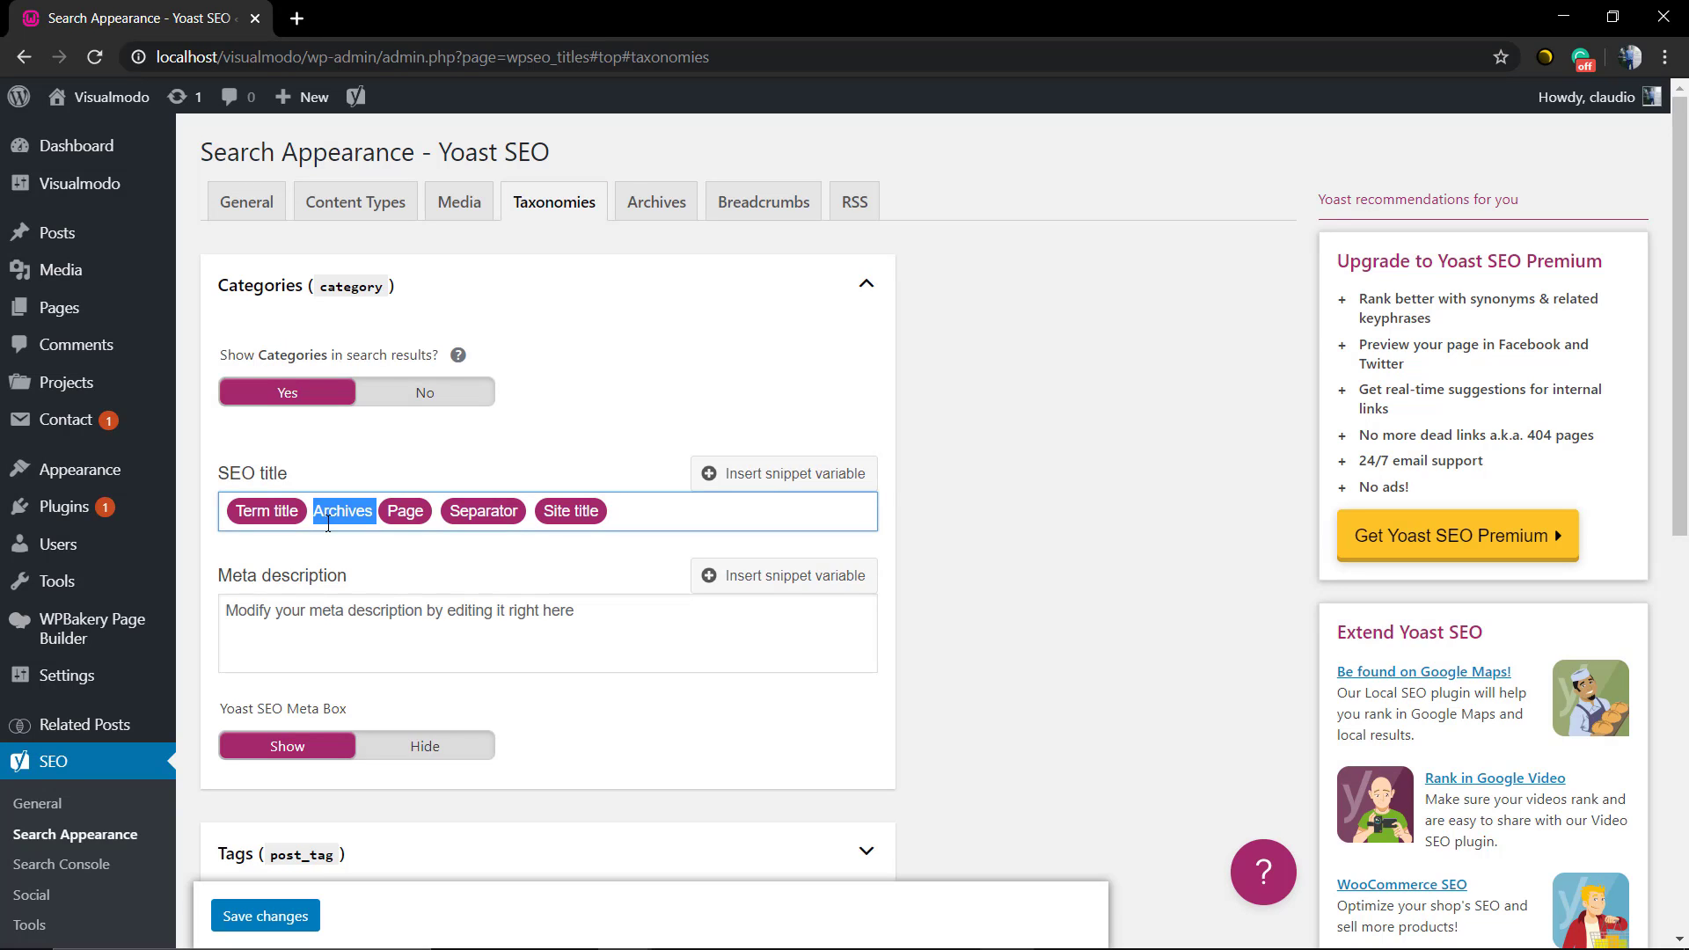
click(328, 522)
scroll(354, 623, down, 2)
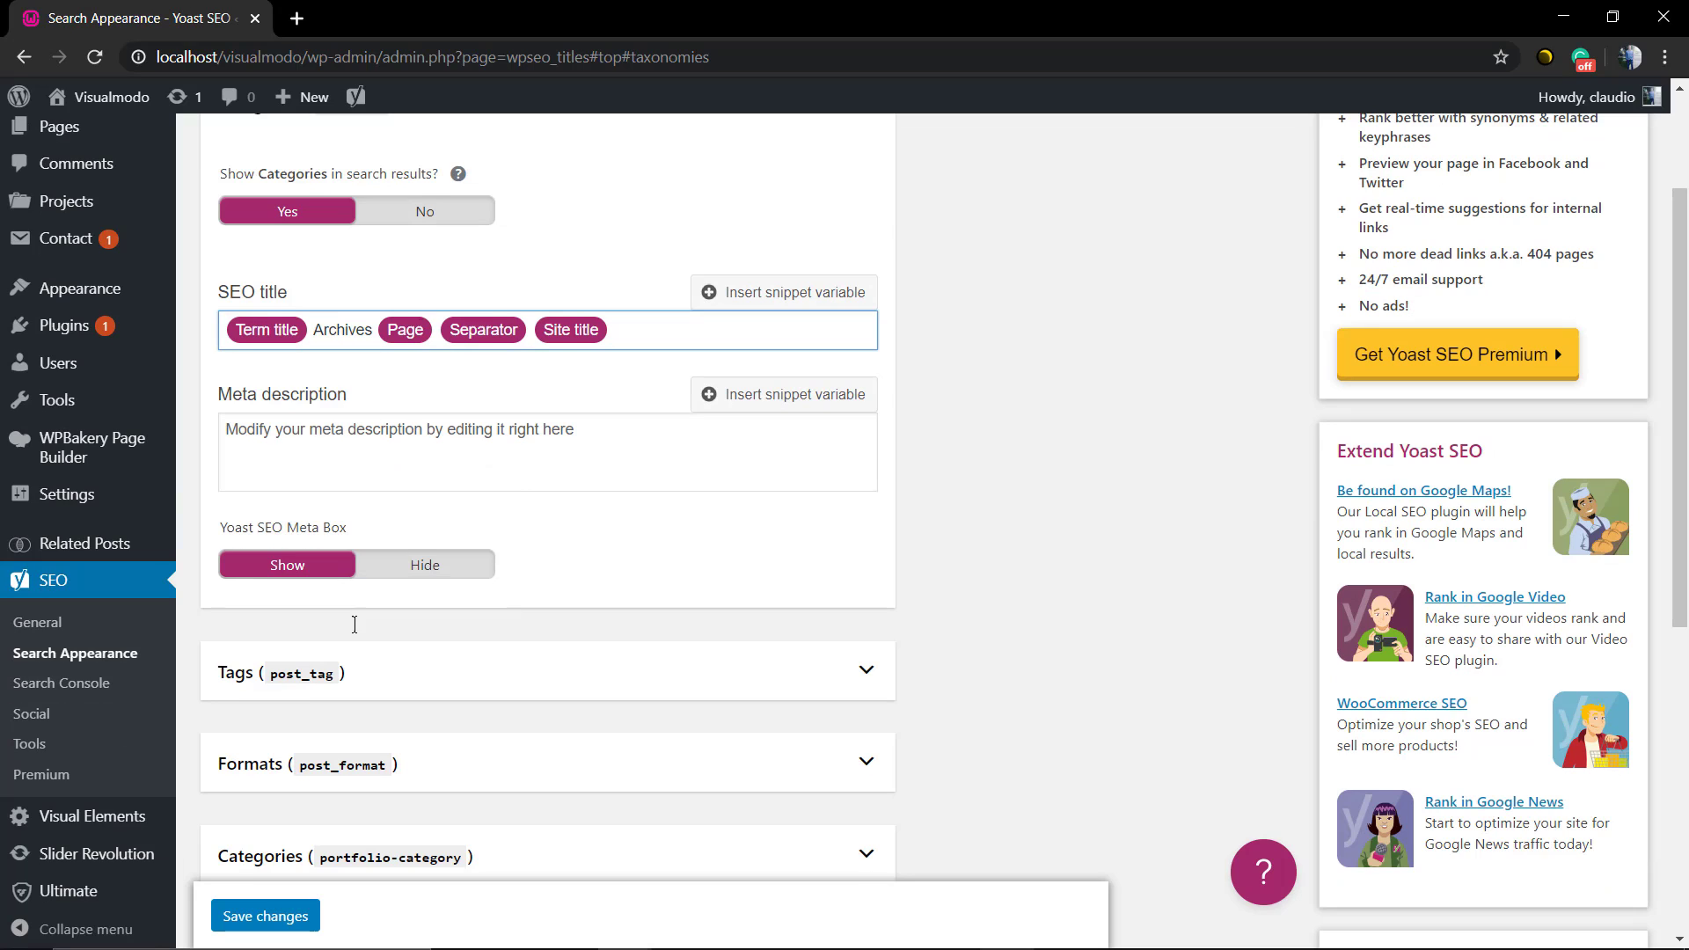
Step: Expand Tags, scroll through the other taxonomies and Category URLs (Keep), then collapse Categories and Tags
click(330, 678)
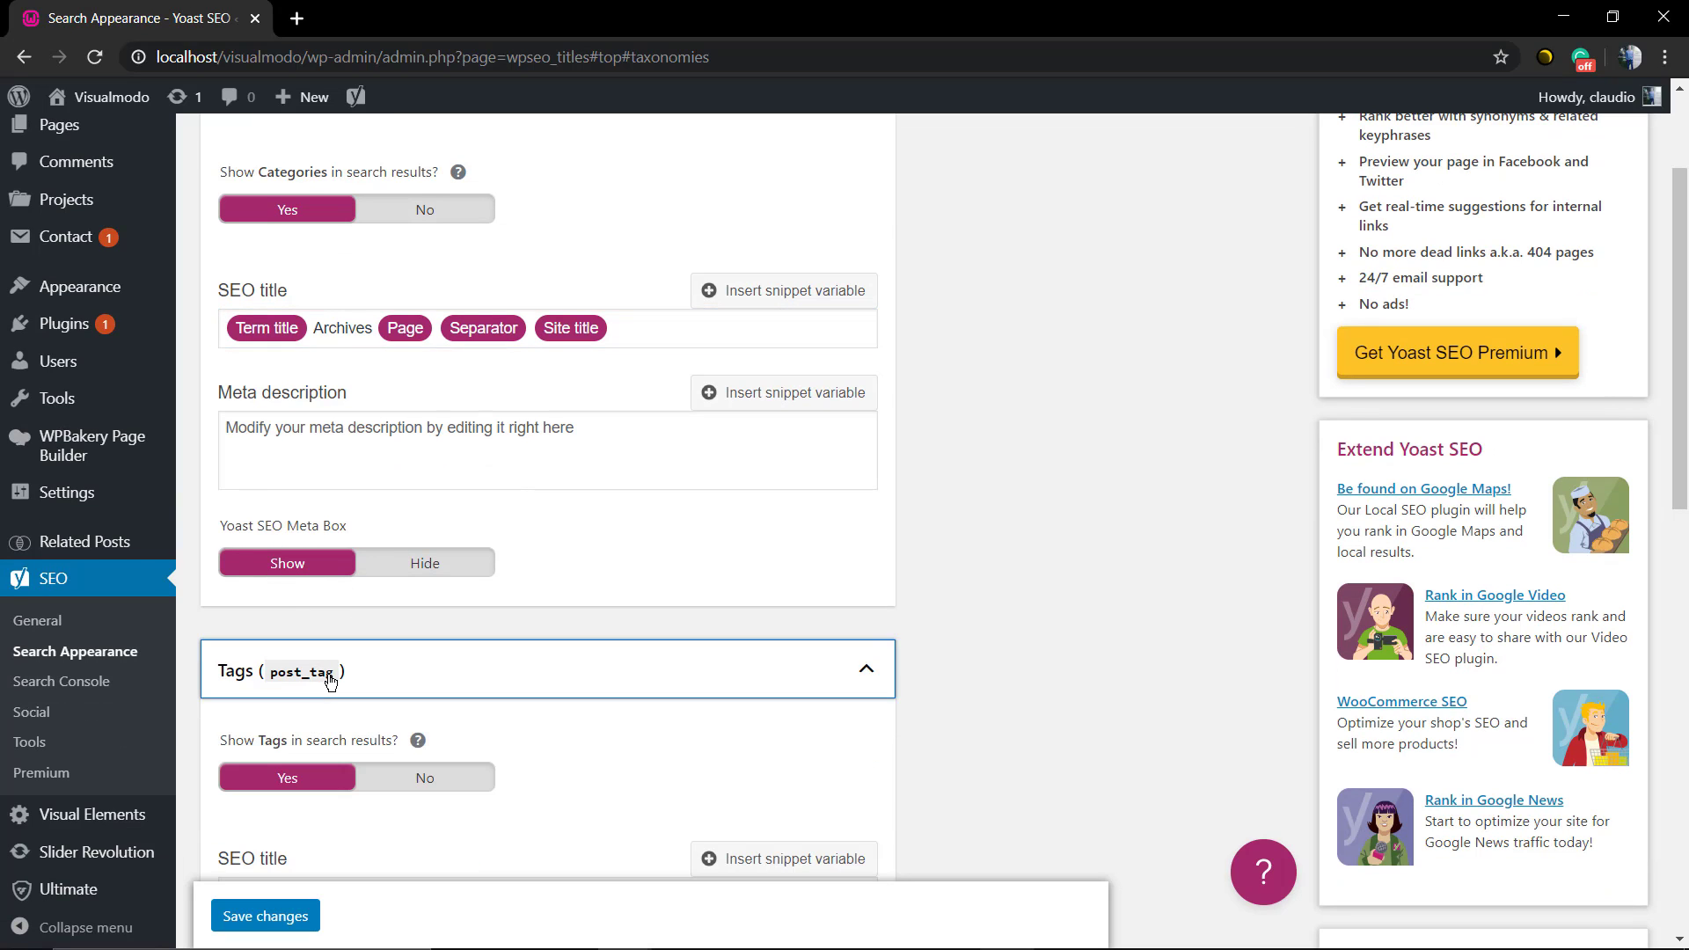
scroll(330, 680, down, 6)
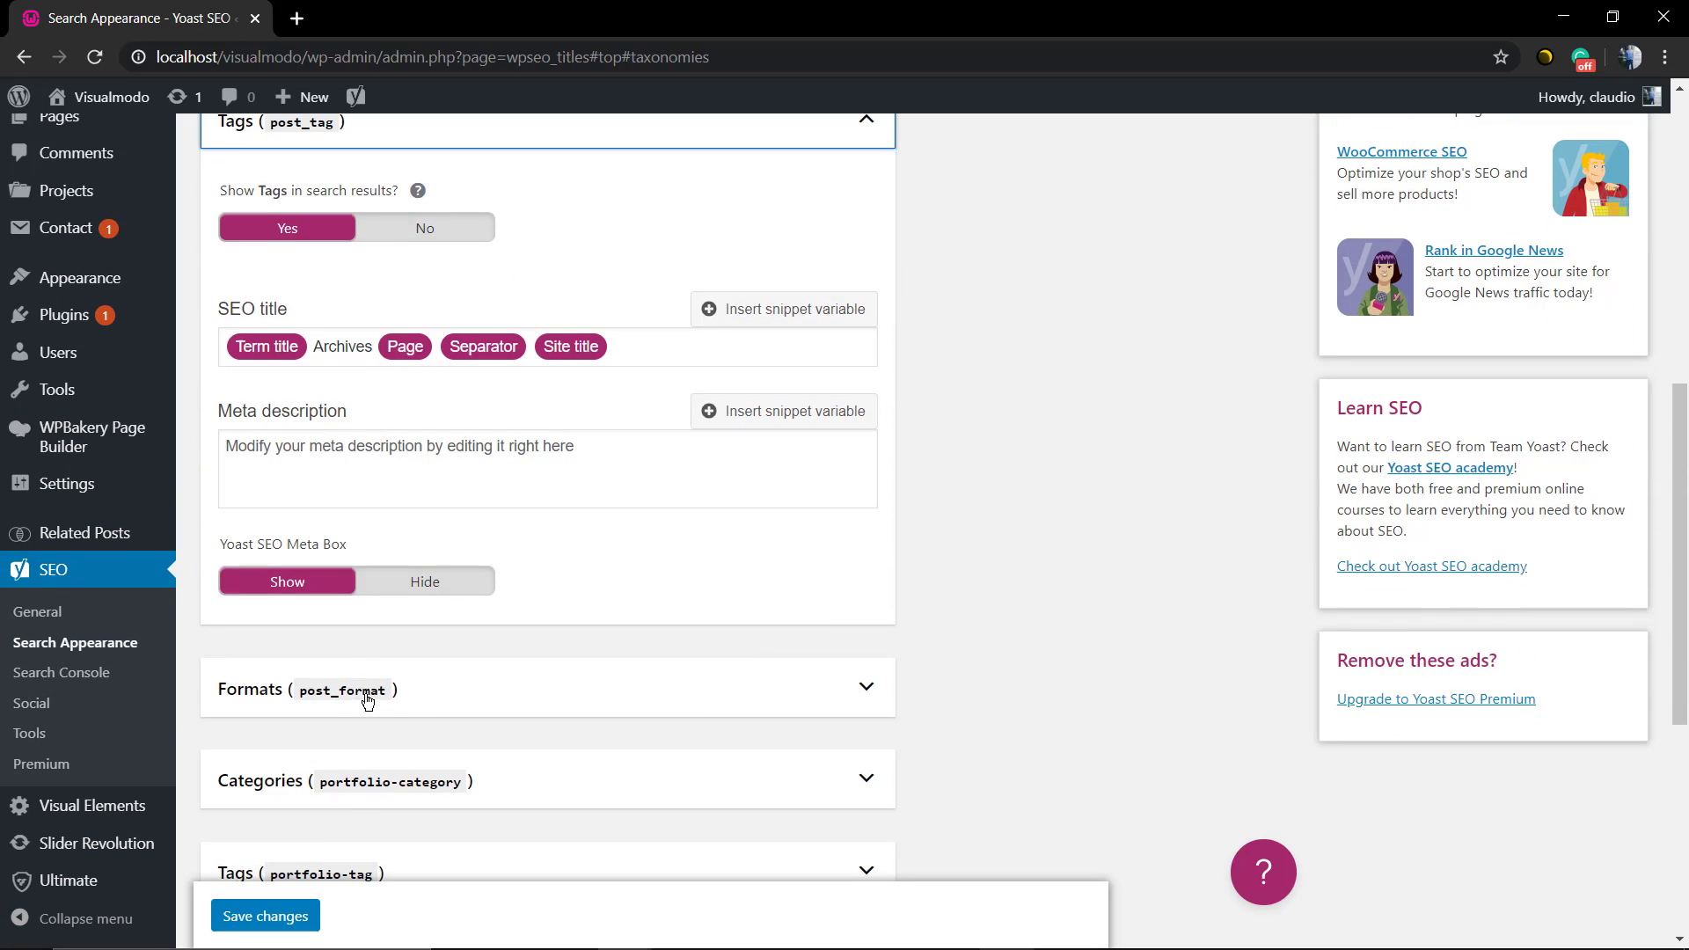
scroll(406, 792, down, 2)
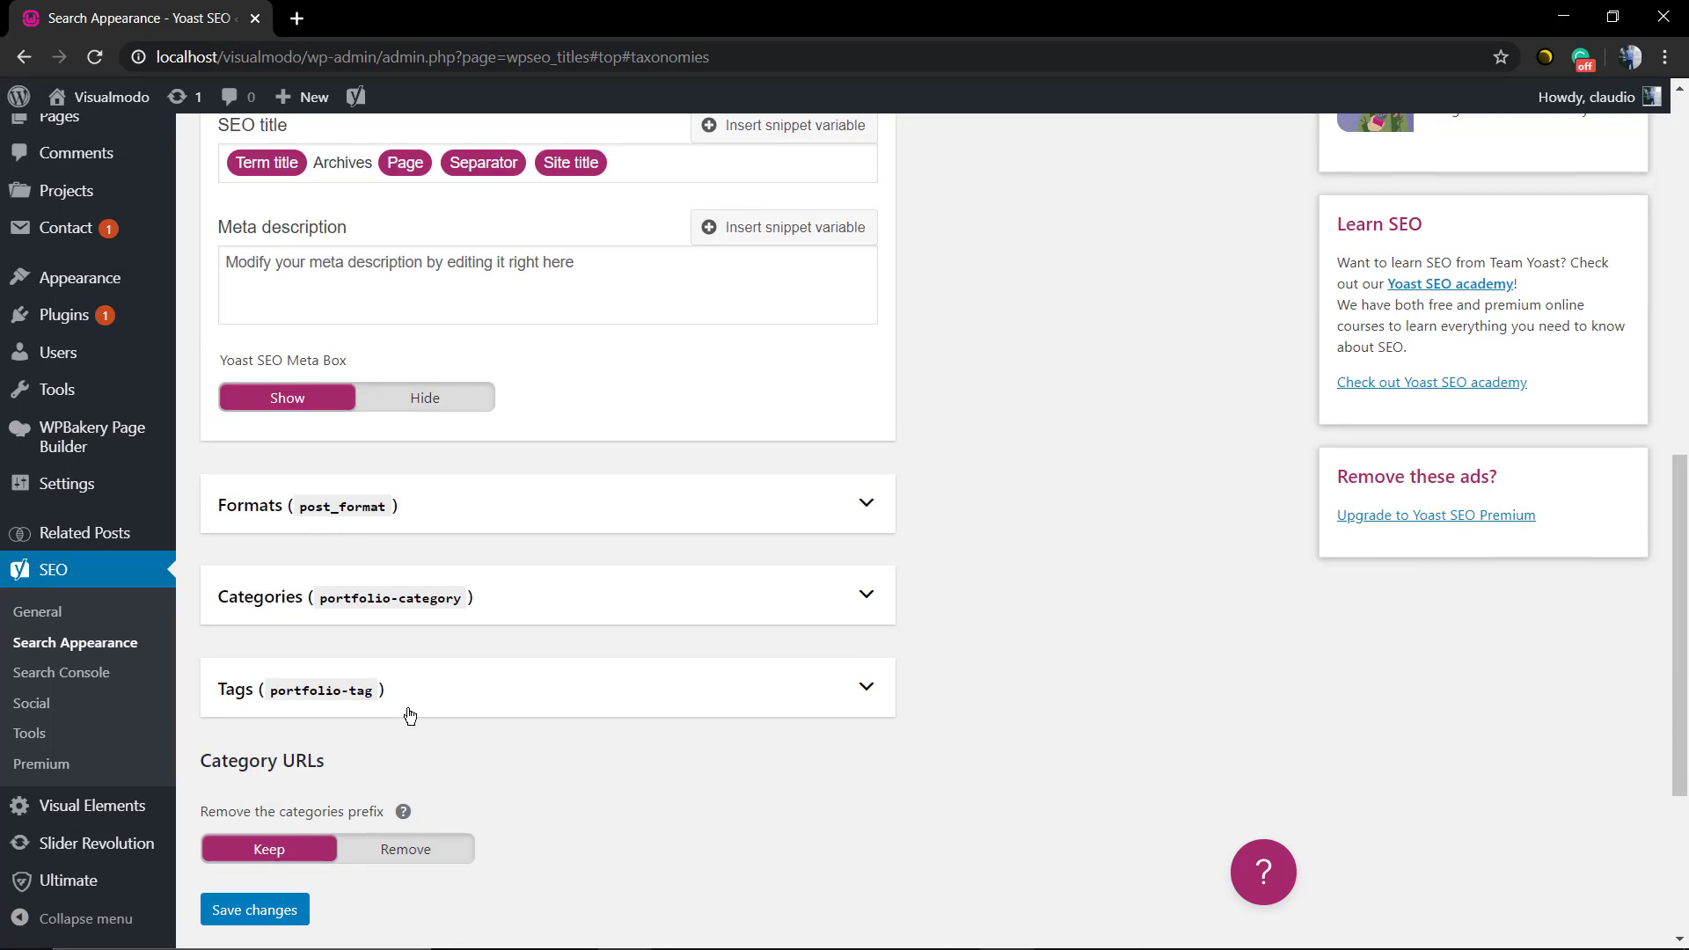
scroll(440, 630, down, 3)
scroll(443, 633, up, 3)
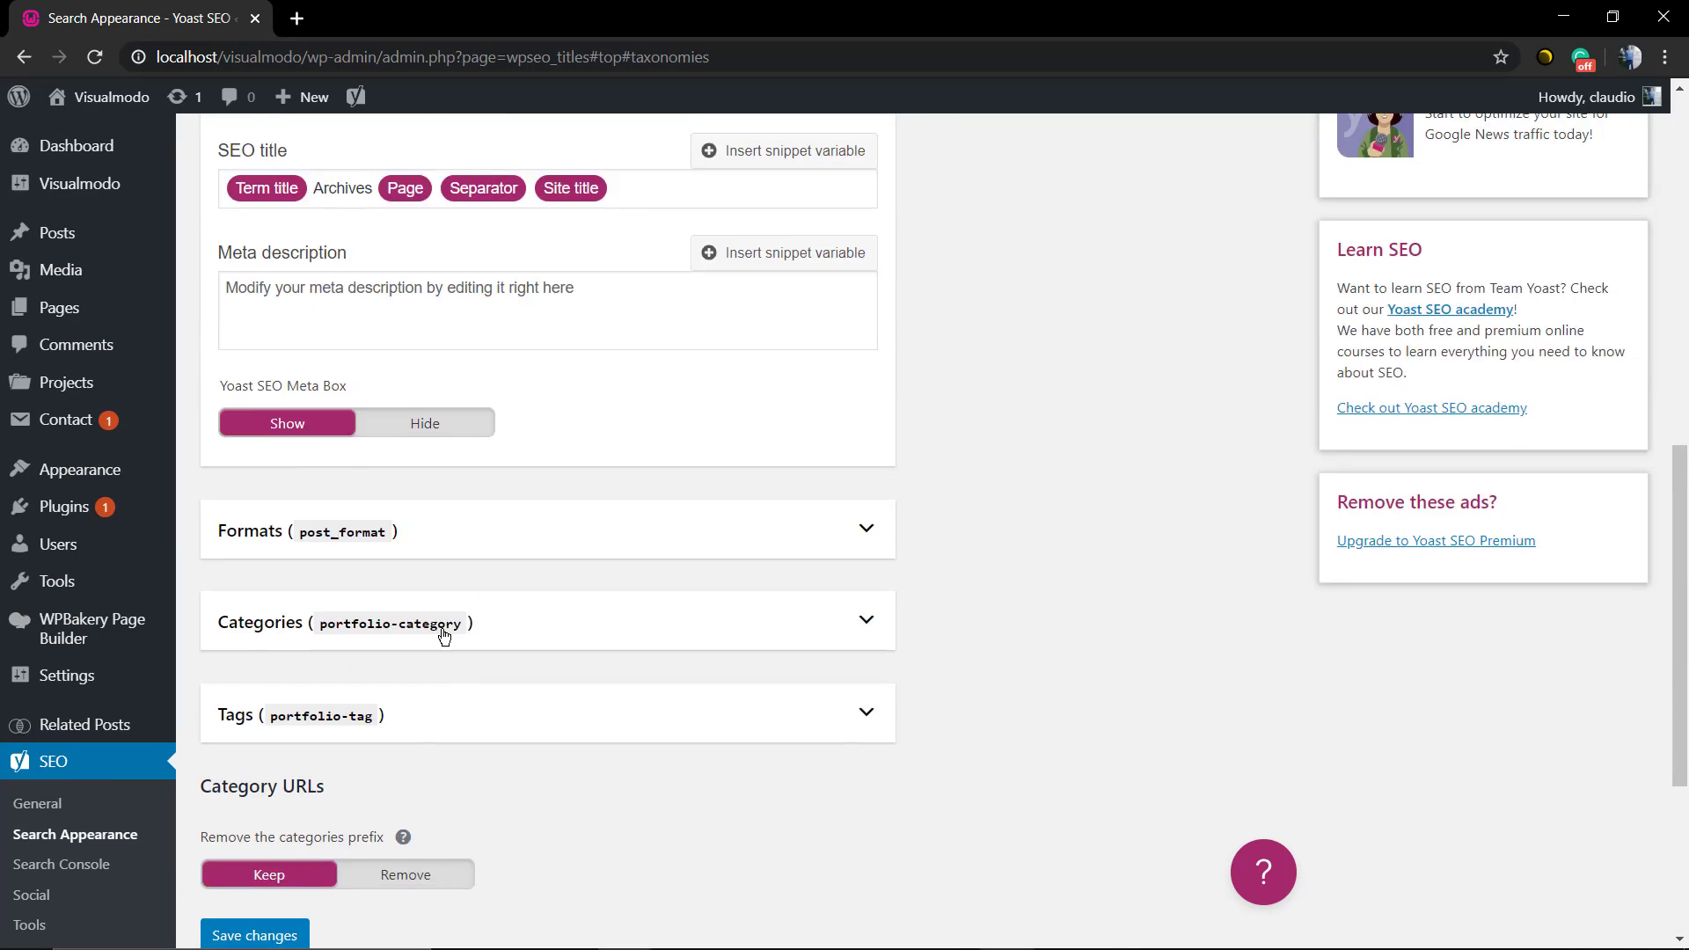
scroll(444, 635, up, 10)
click(462, 304)
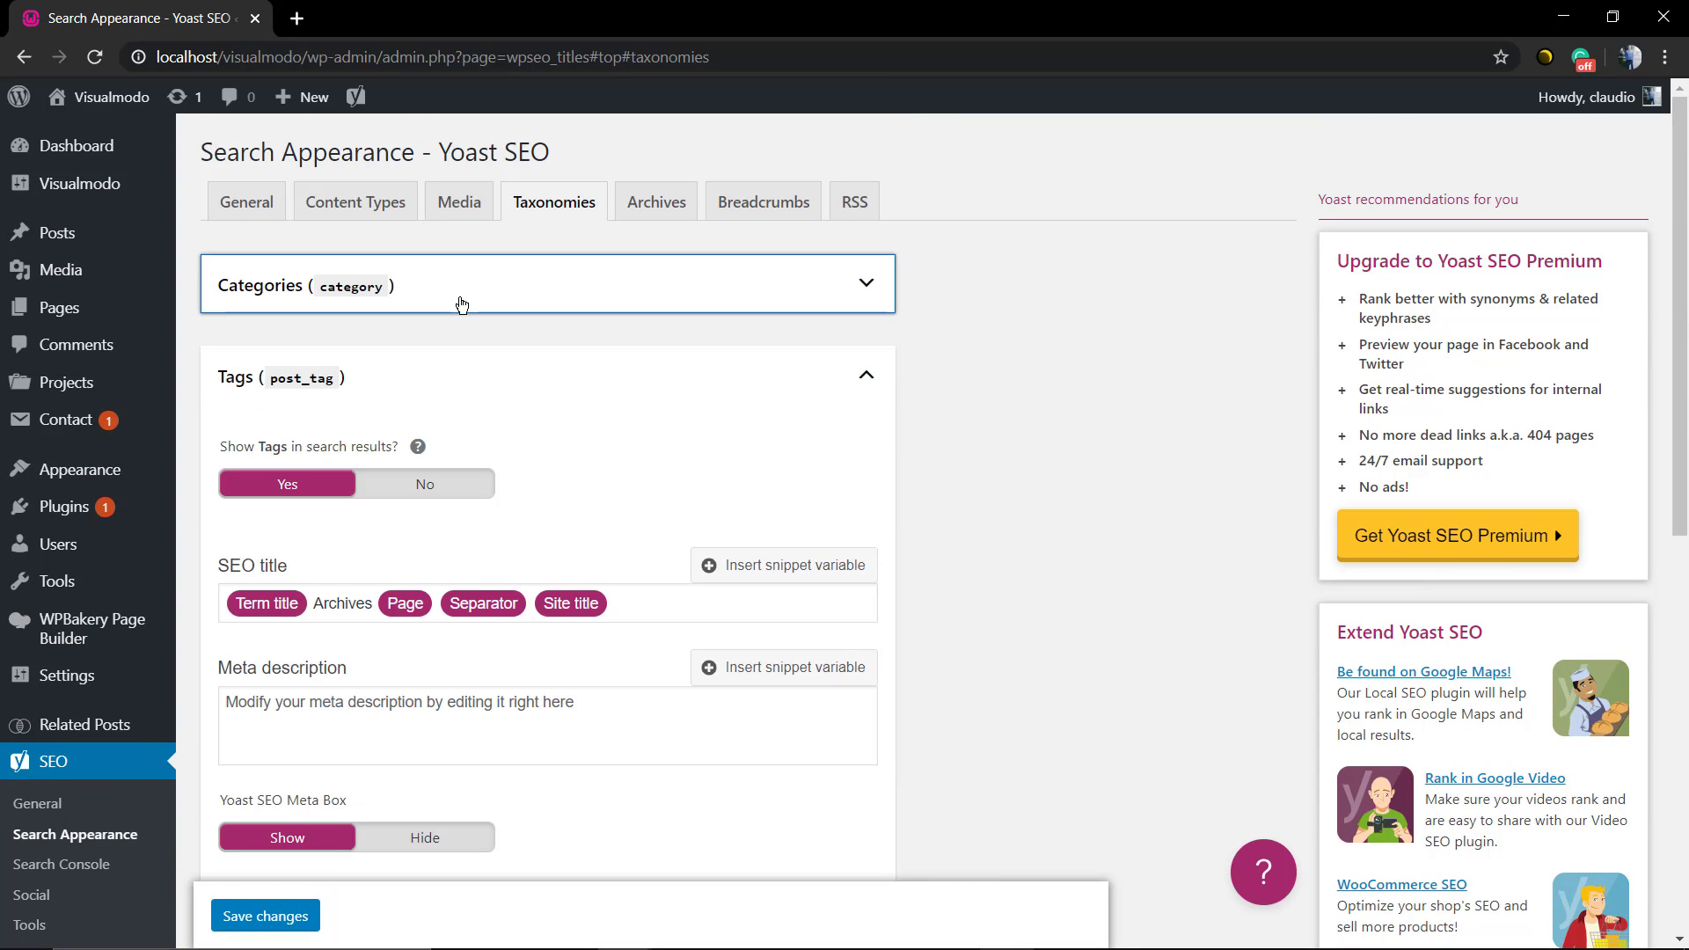
click(481, 397)
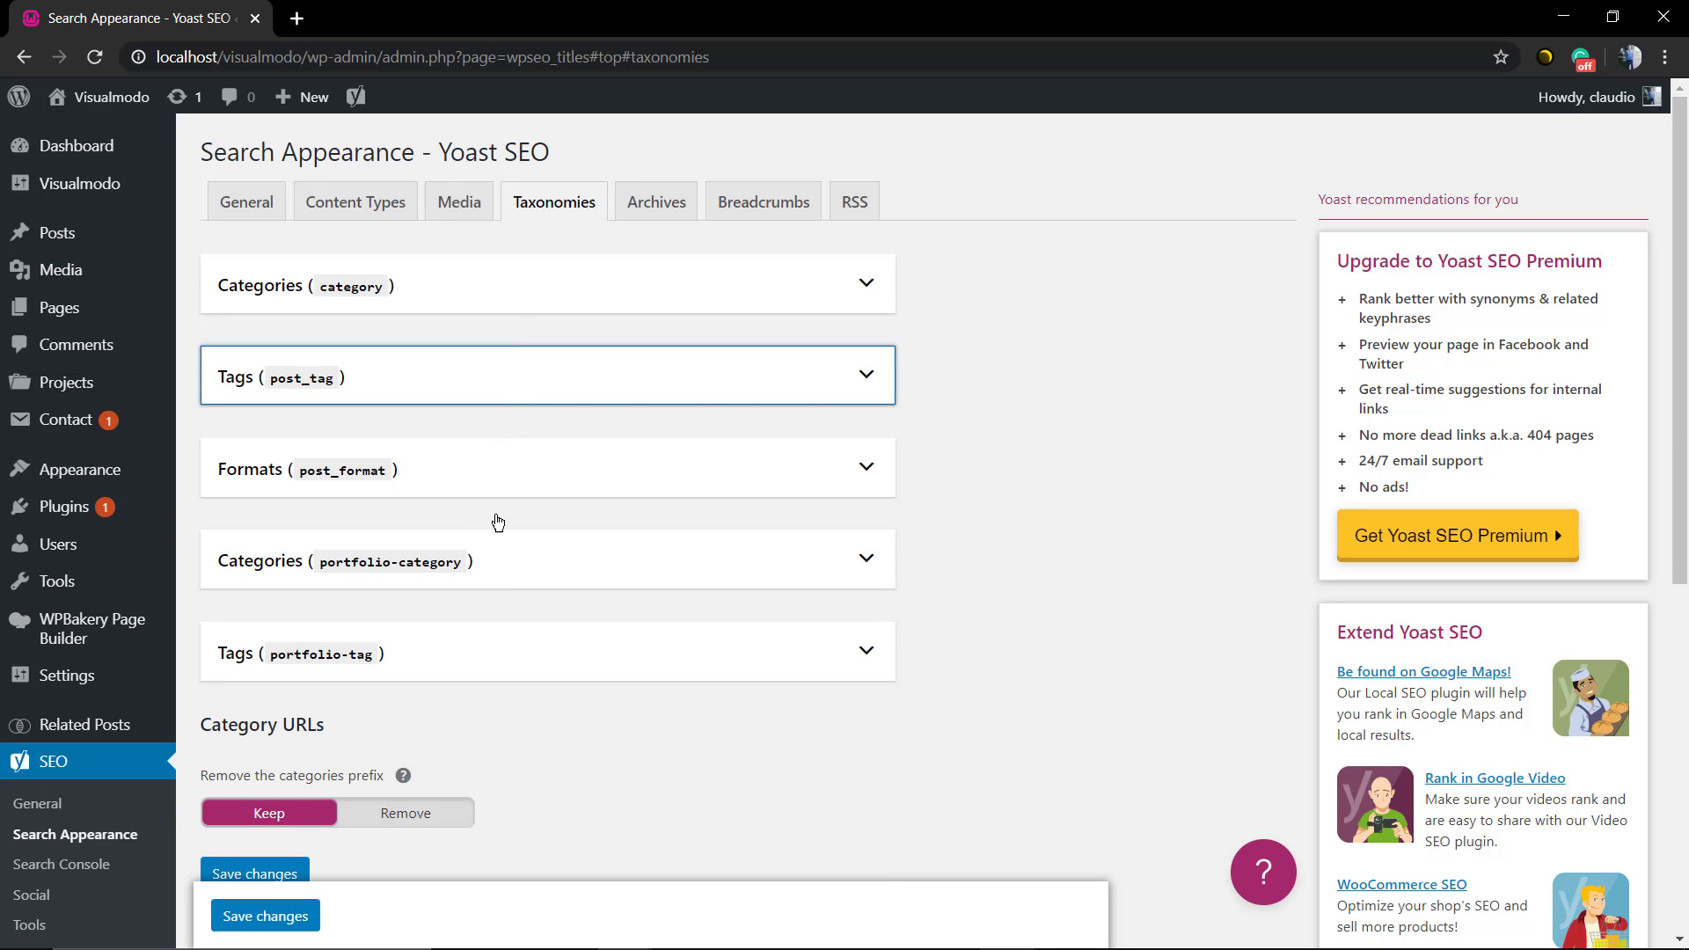
Step: Set Author archives to Enabled on the Archives tab
click(653, 208)
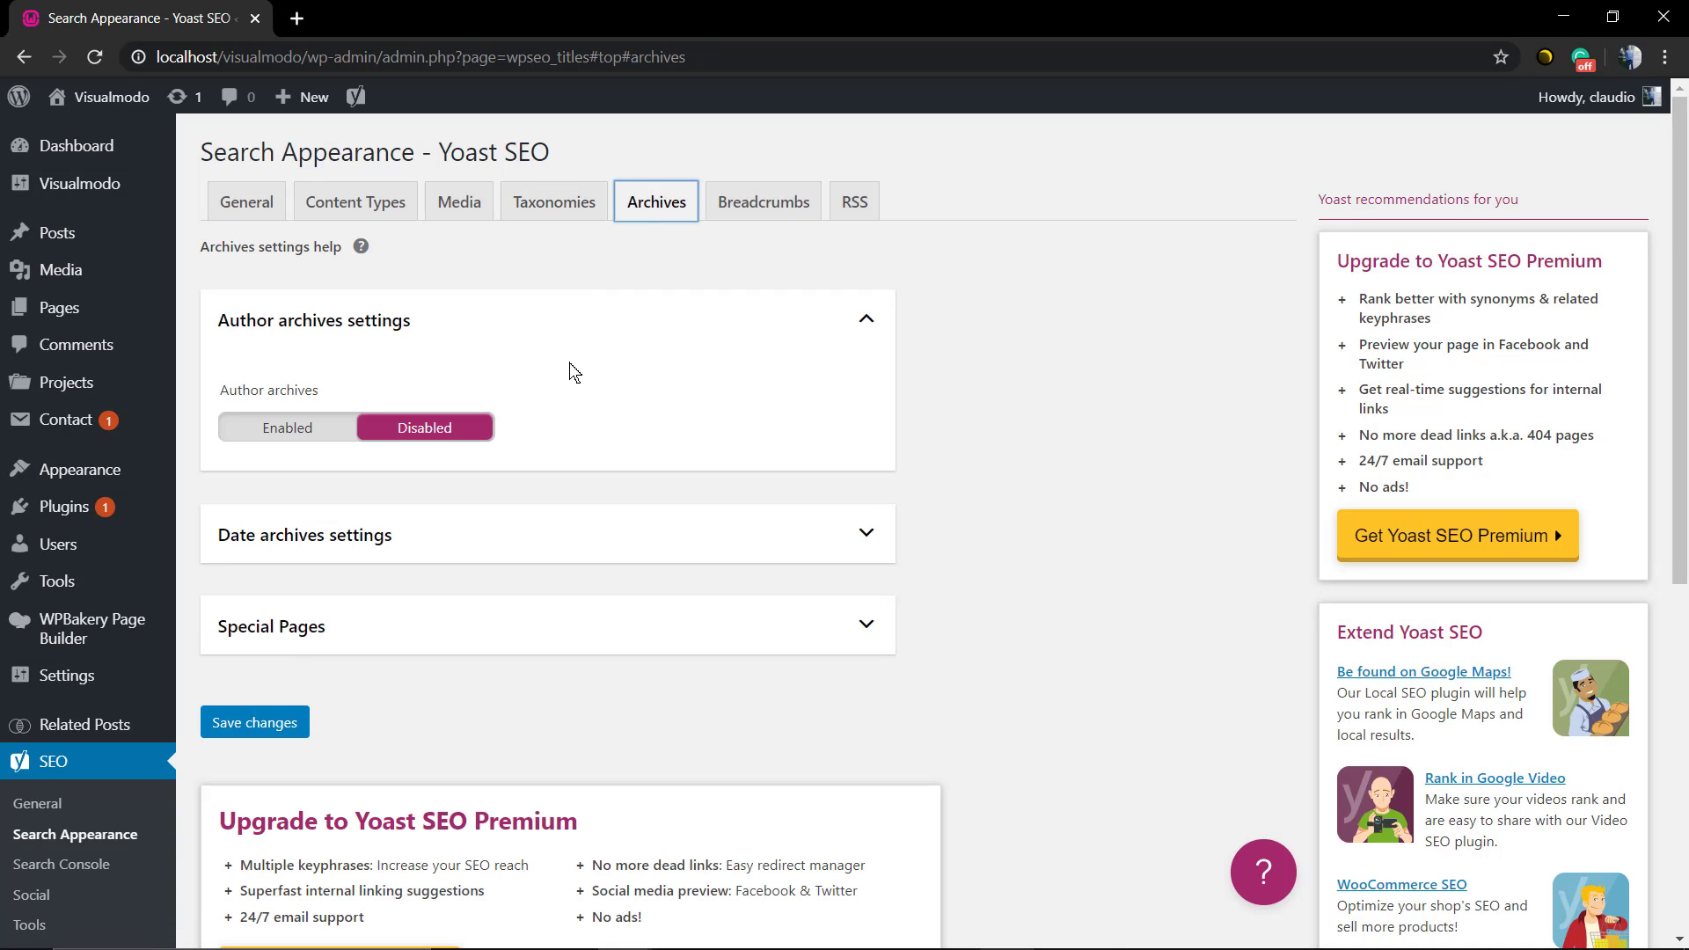
click(282, 427)
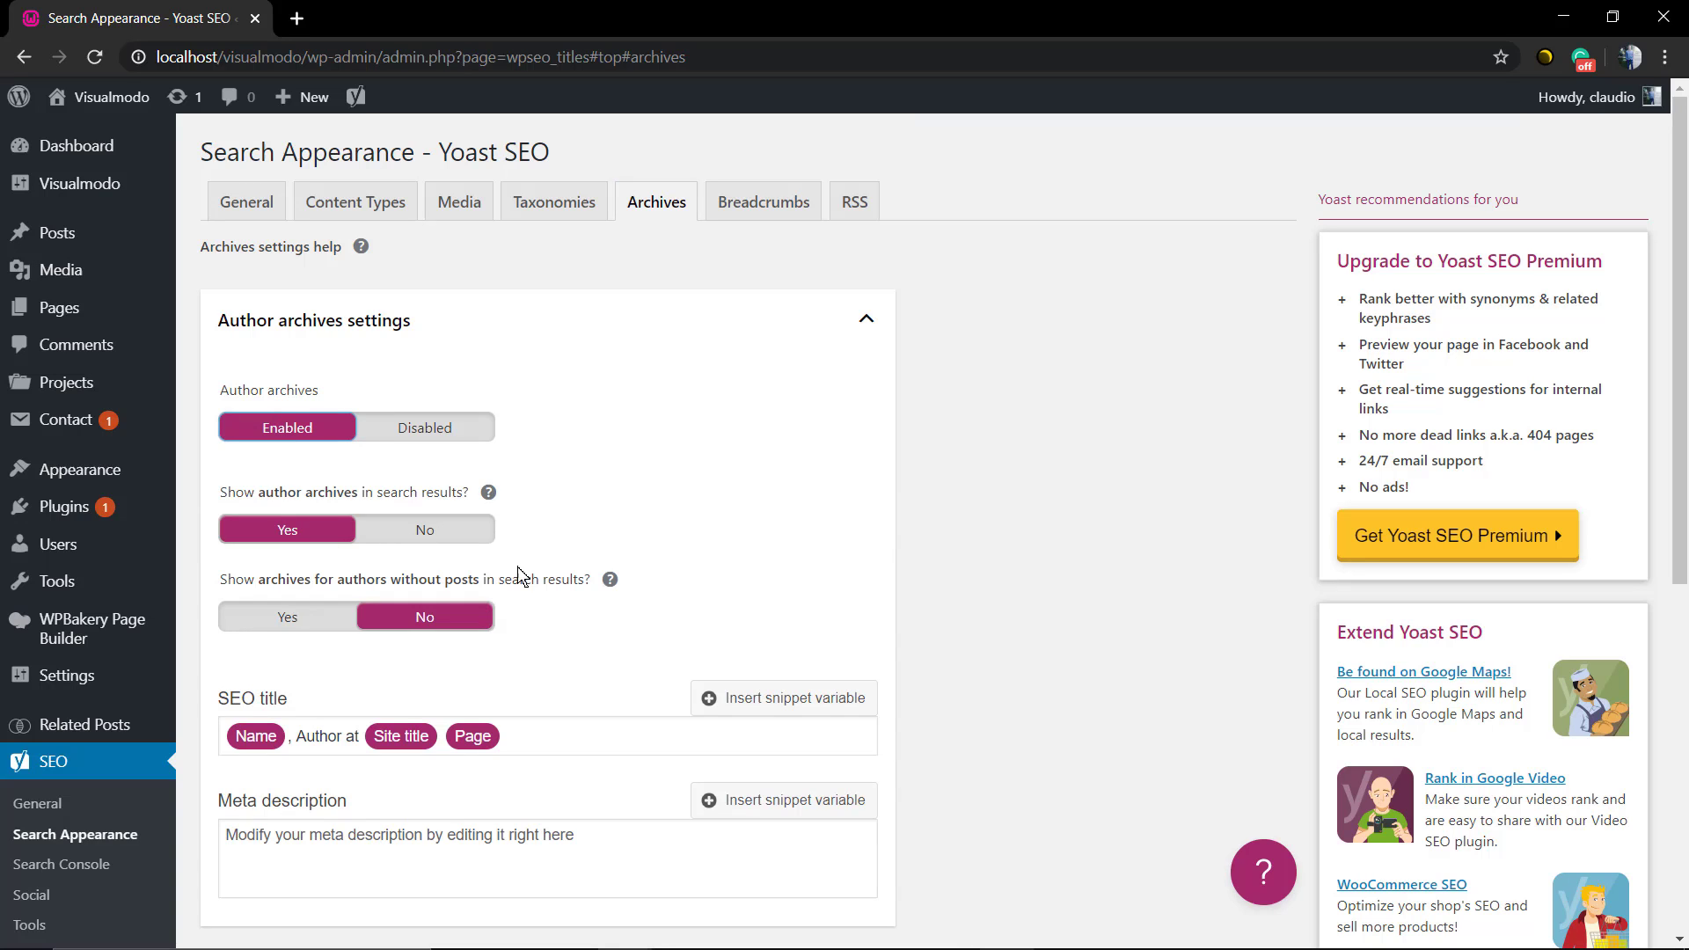
scroll(519, 574, down, 6)
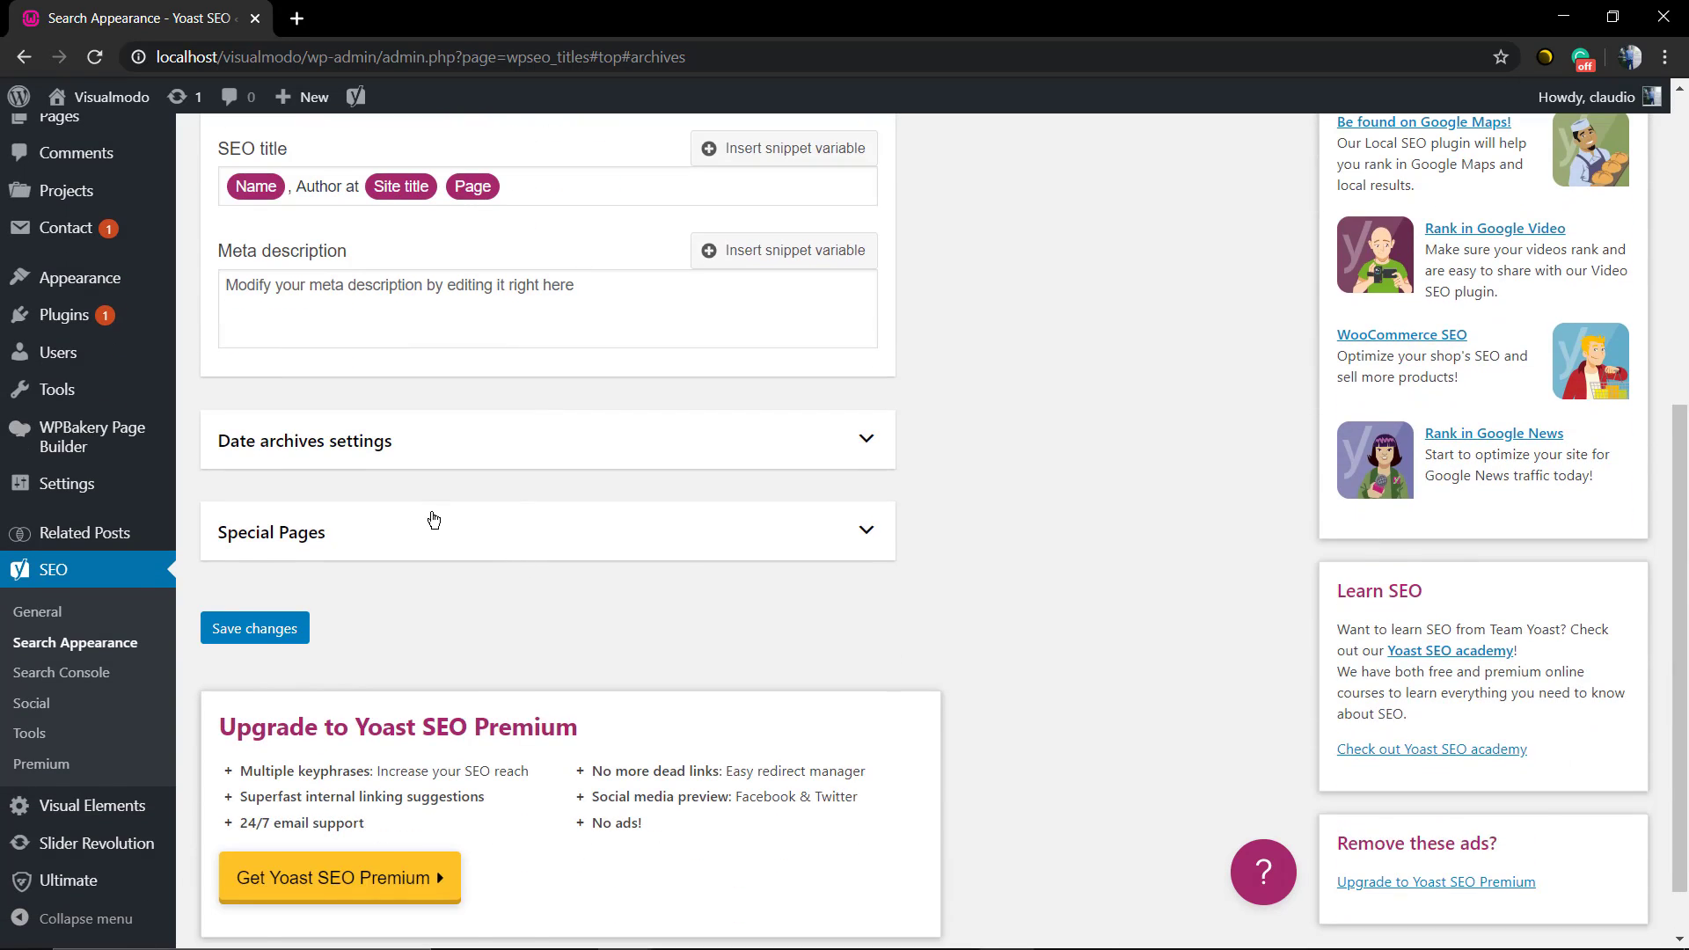
Step: Expand and collapse Special Pages and Date archives, then view the Breadcrumbs settings
click(432, 521)
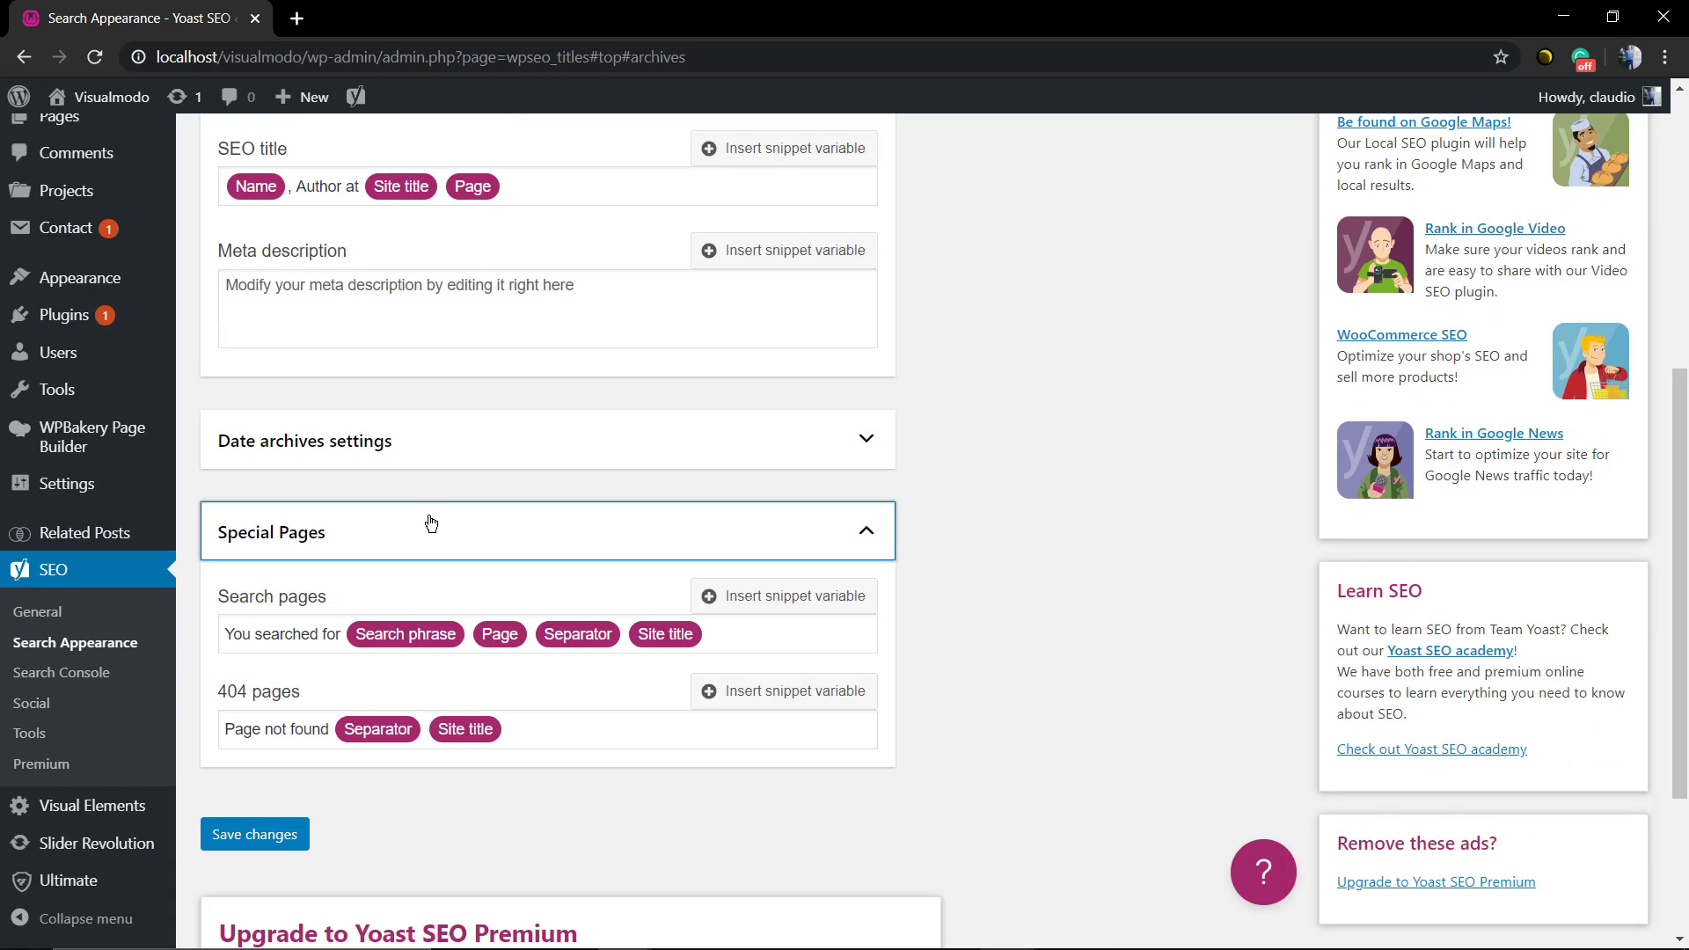
click(431, 524)
click(414, 441)
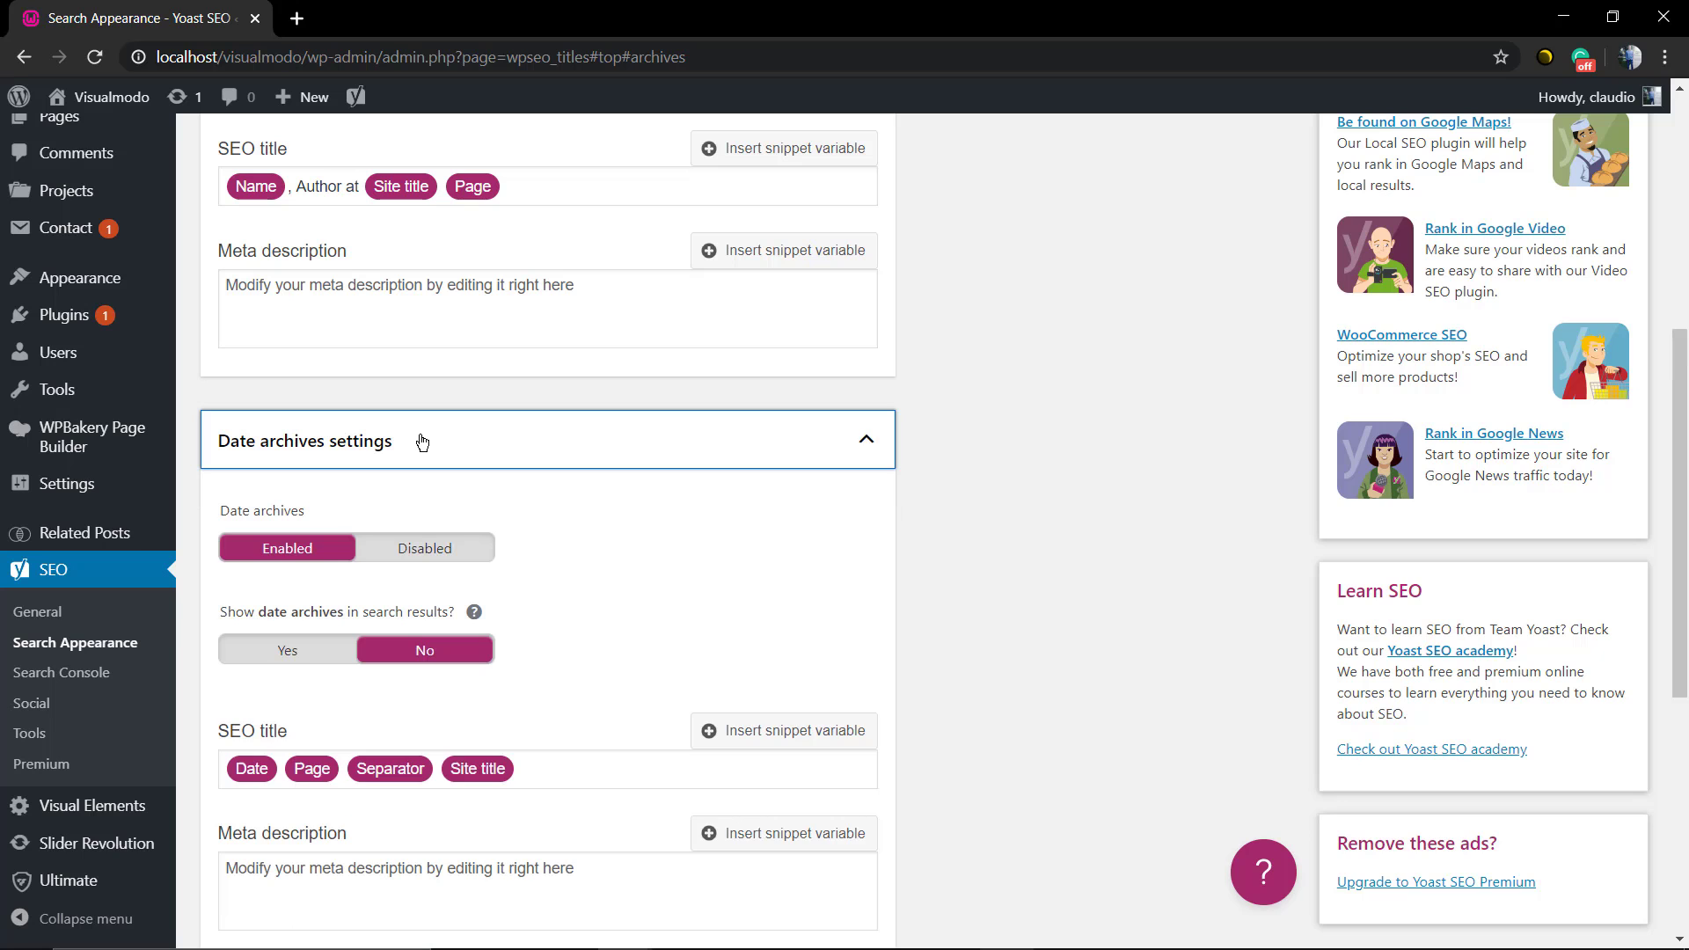
click(422, 441)
scroll(422, 442, up, 6)
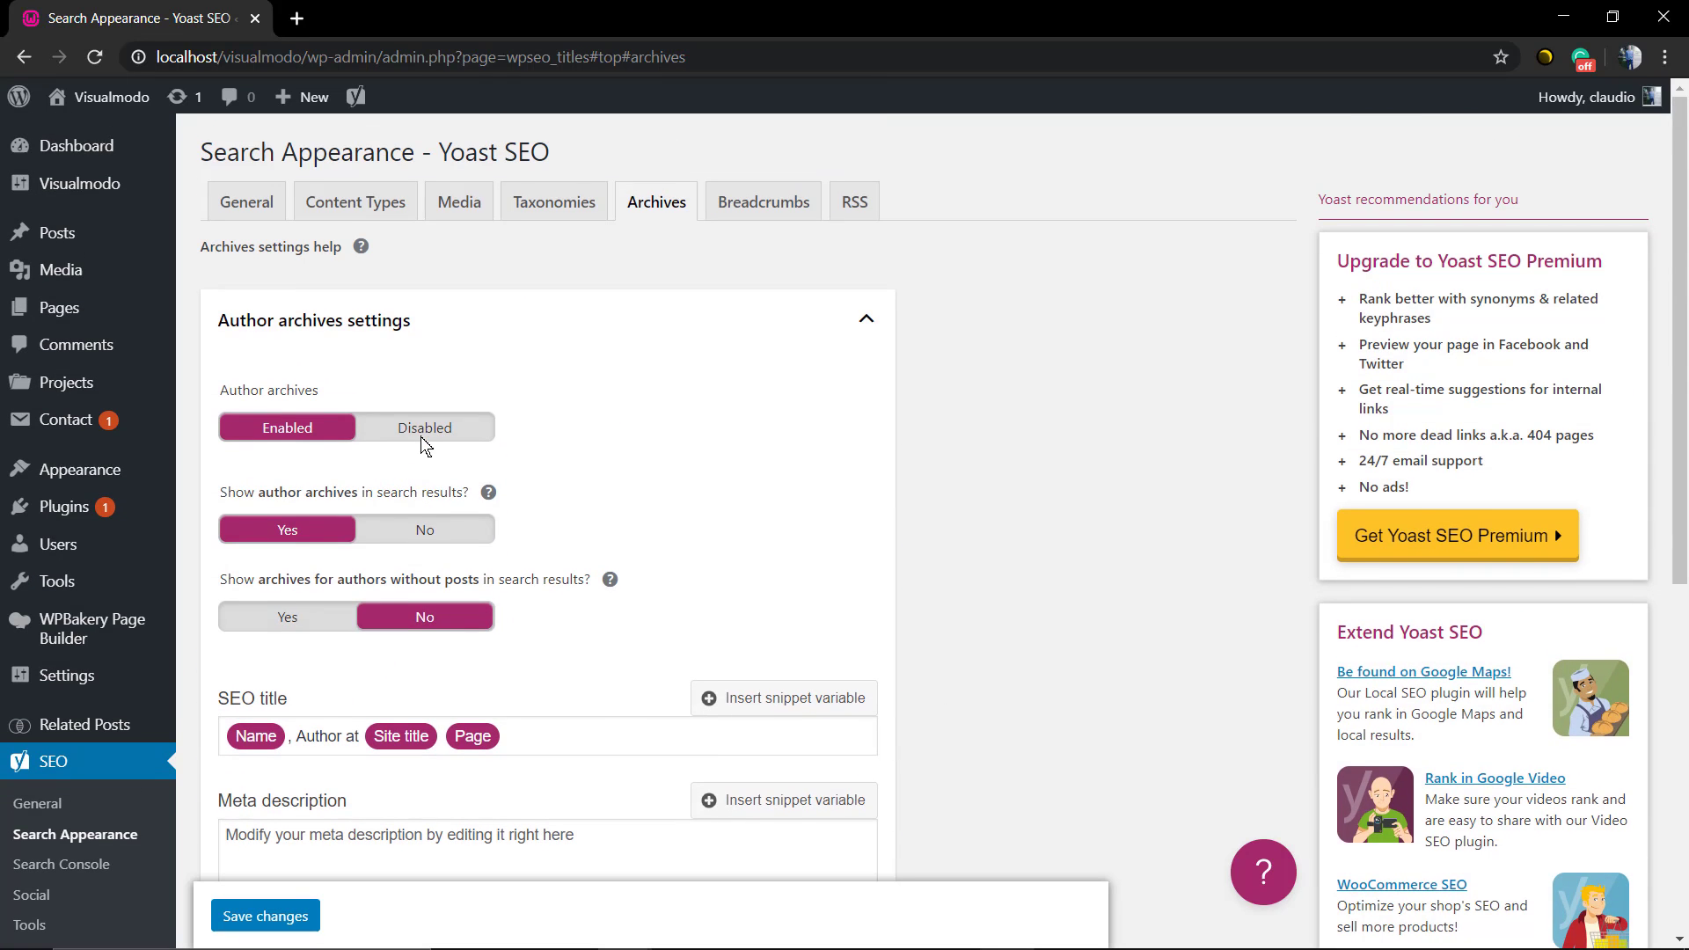
click(725, 206)
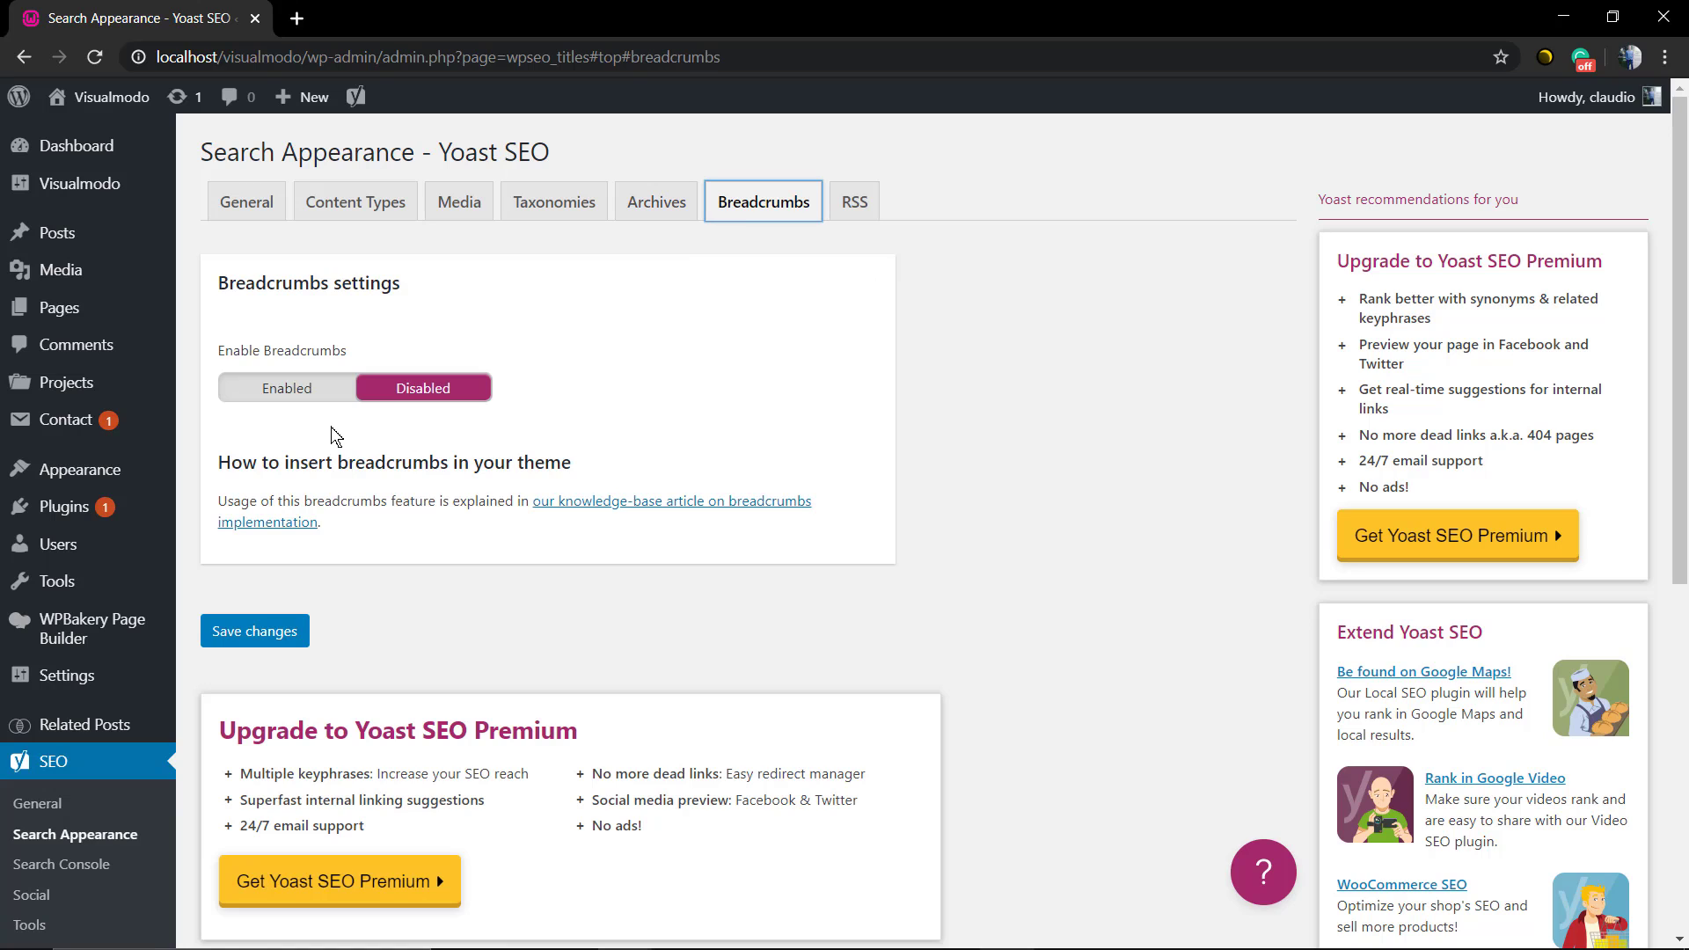
click(317, 388)
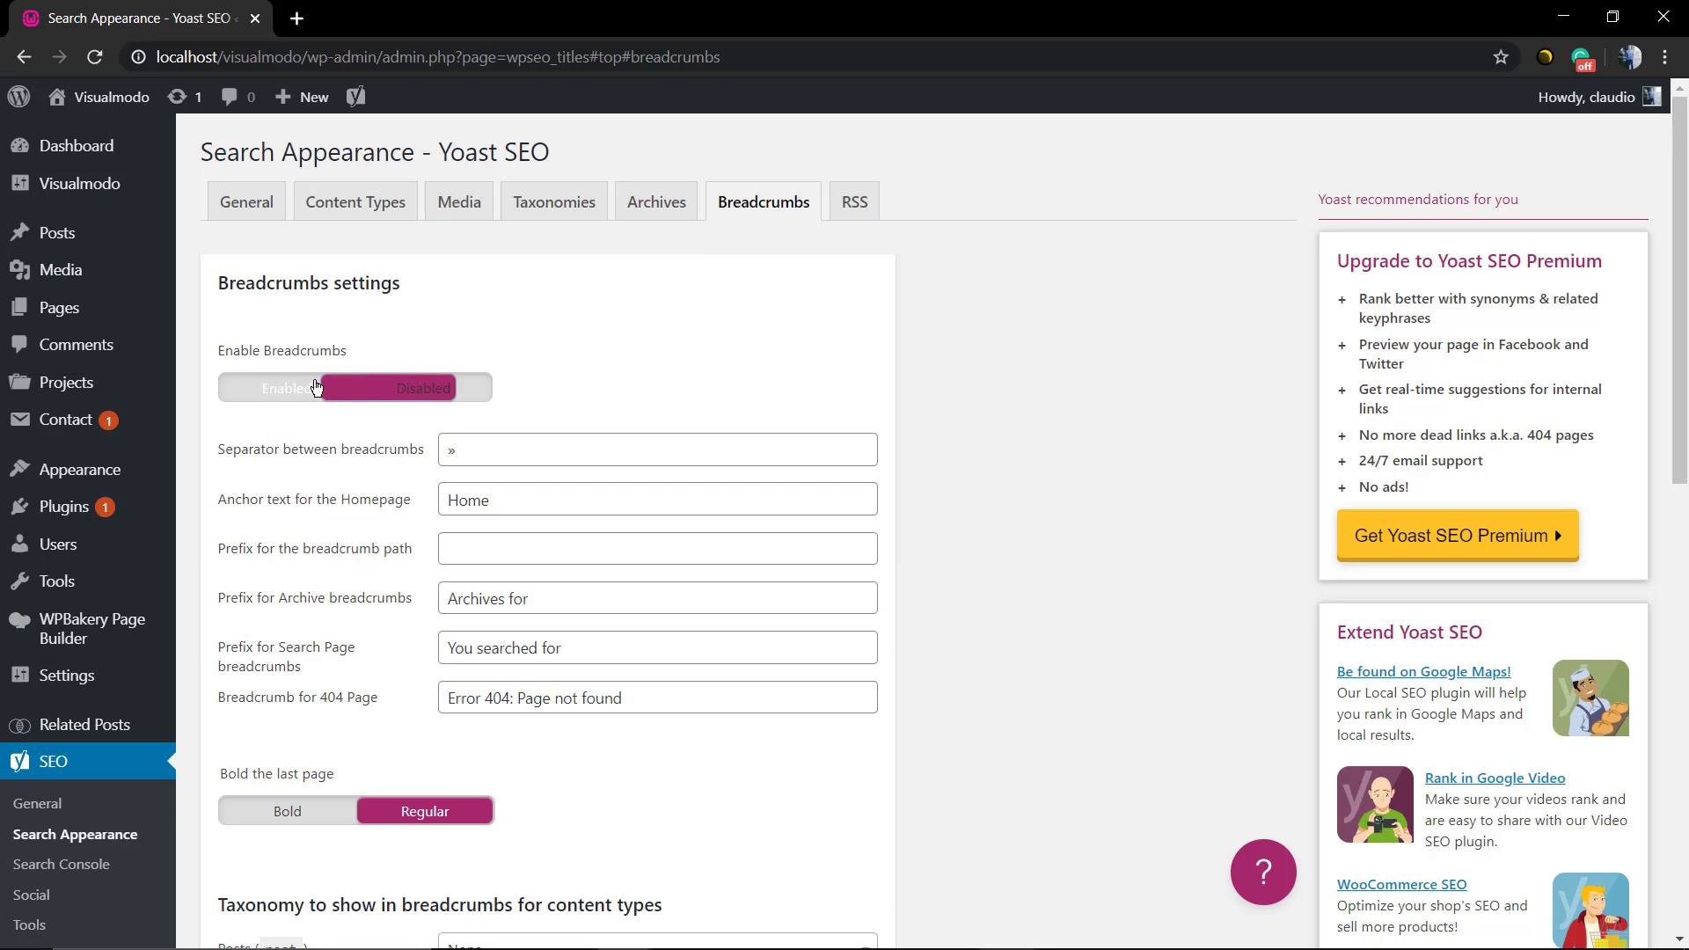
click(408, 390)
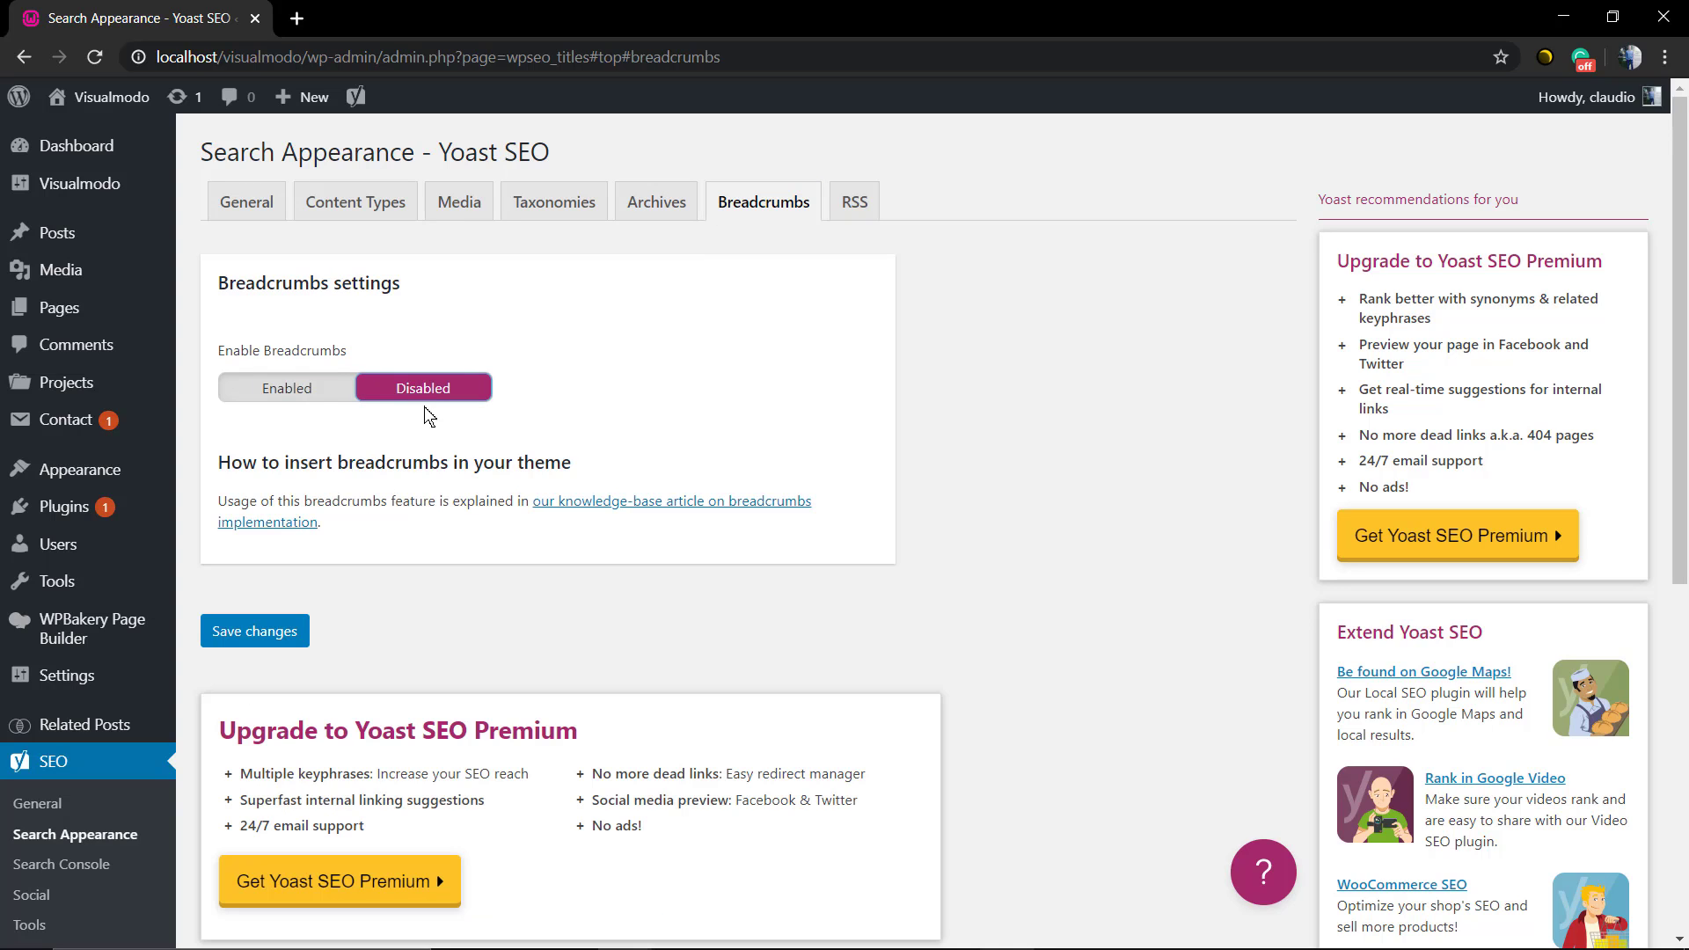
mouse_move(106, 183)
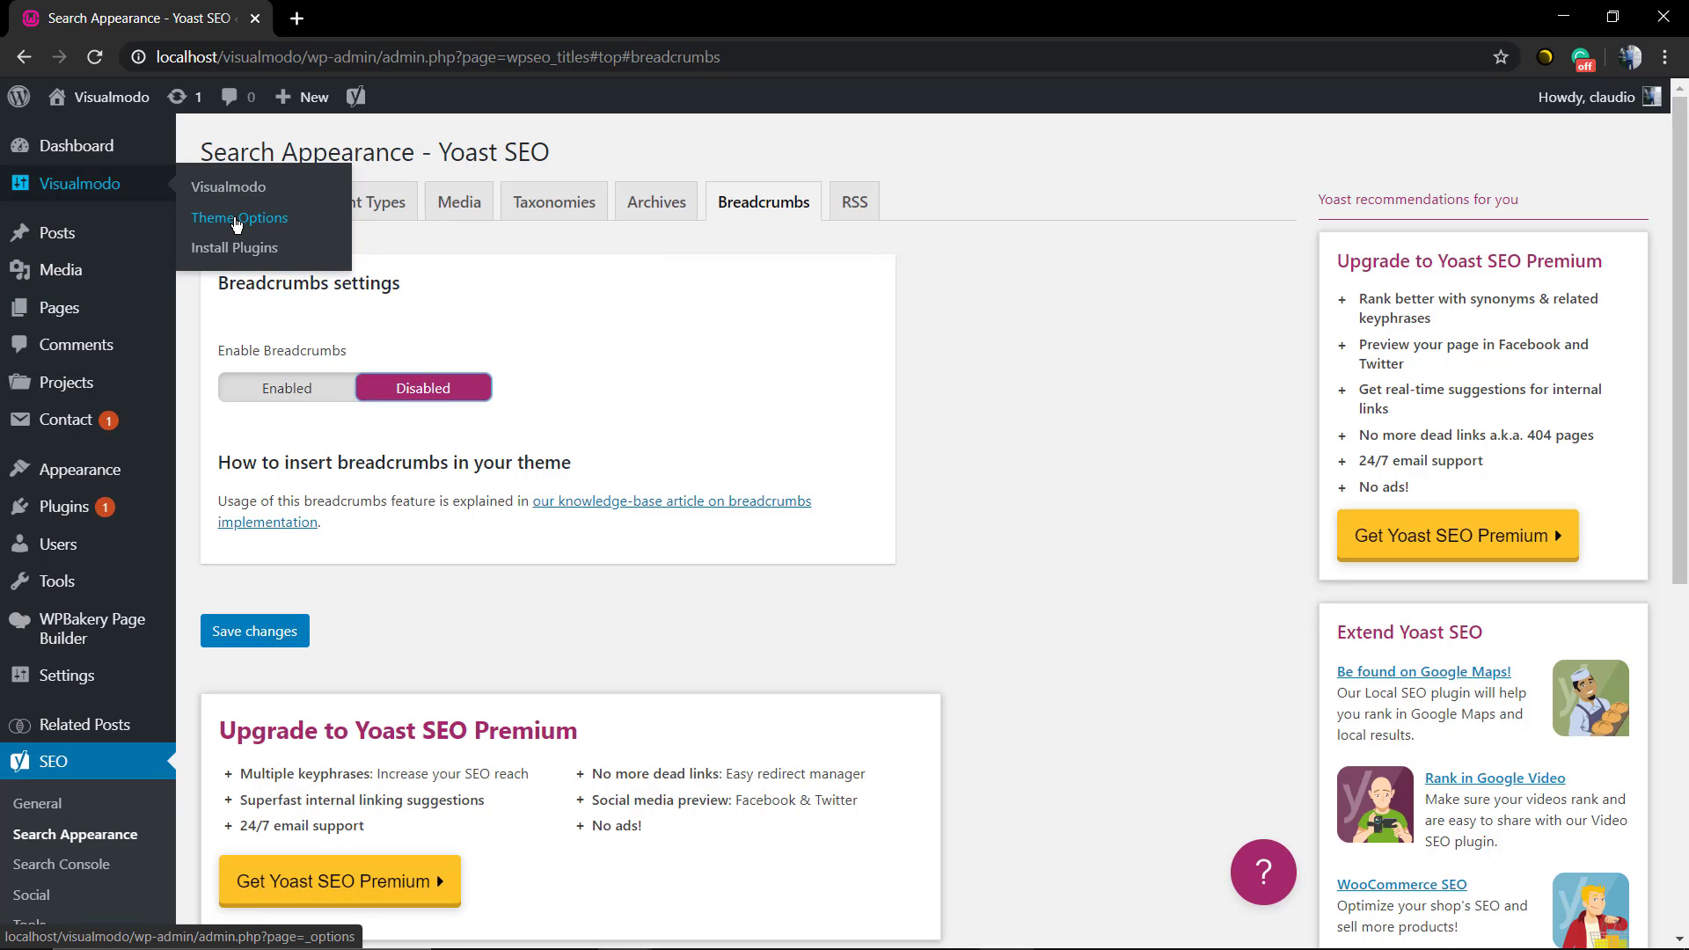
Step: Set the theme's Footer option Breadcrumbs And Bottom To Top Button to No and save
click(235, 220)
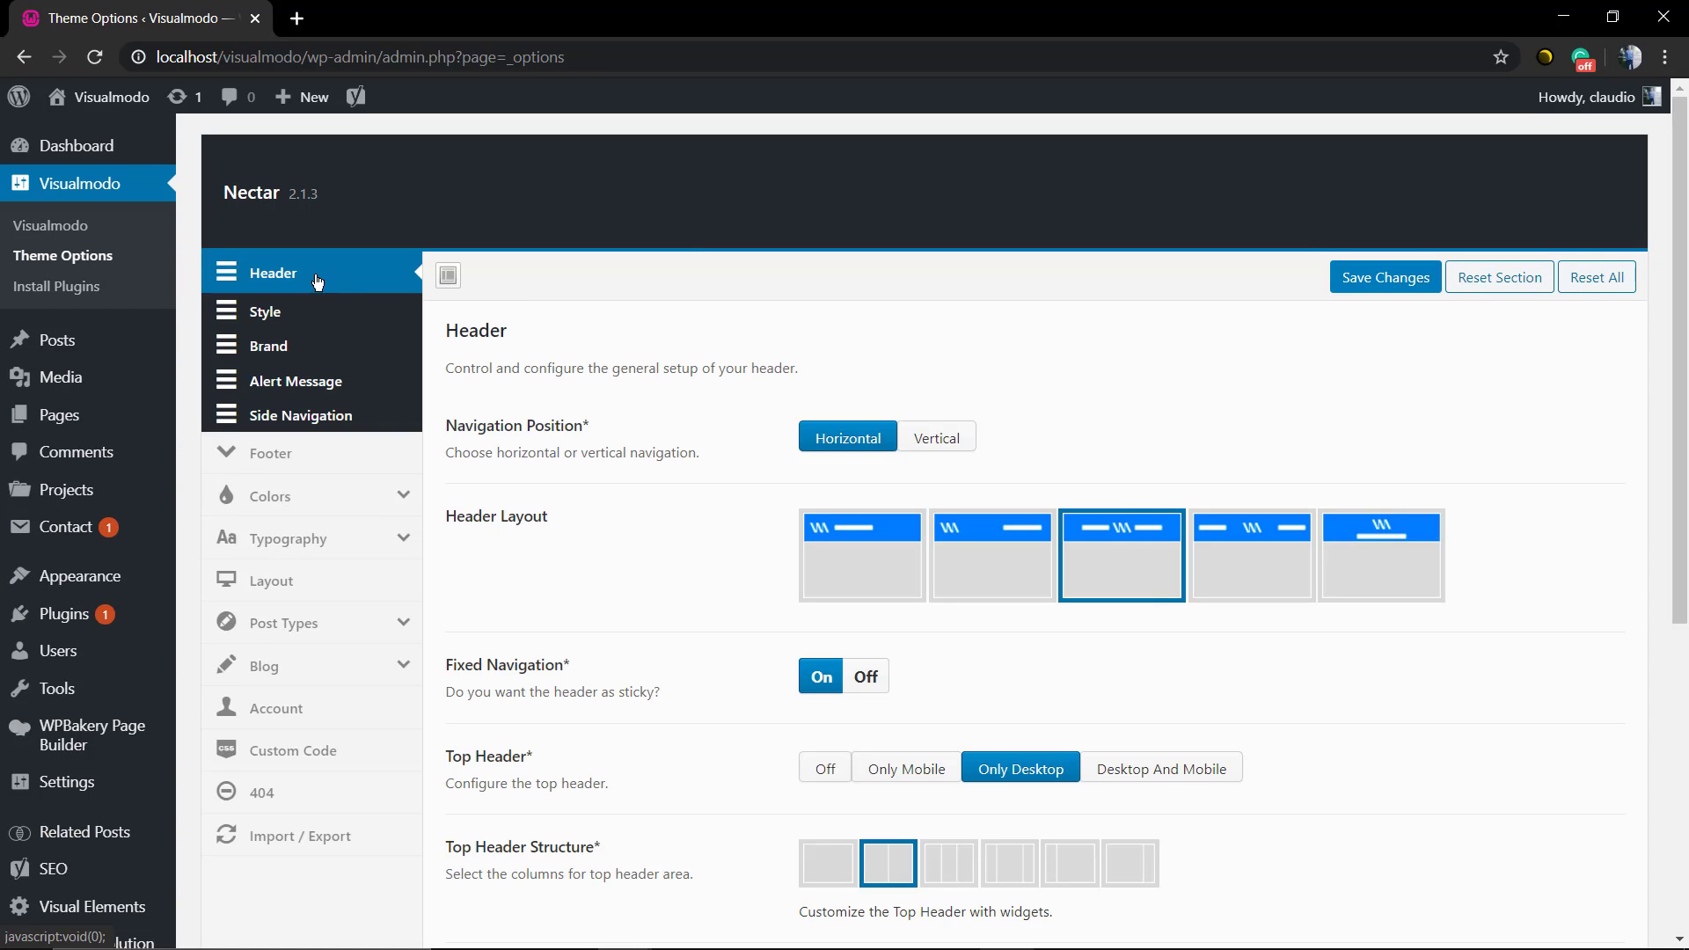
scroll(577, 545, down, 4)
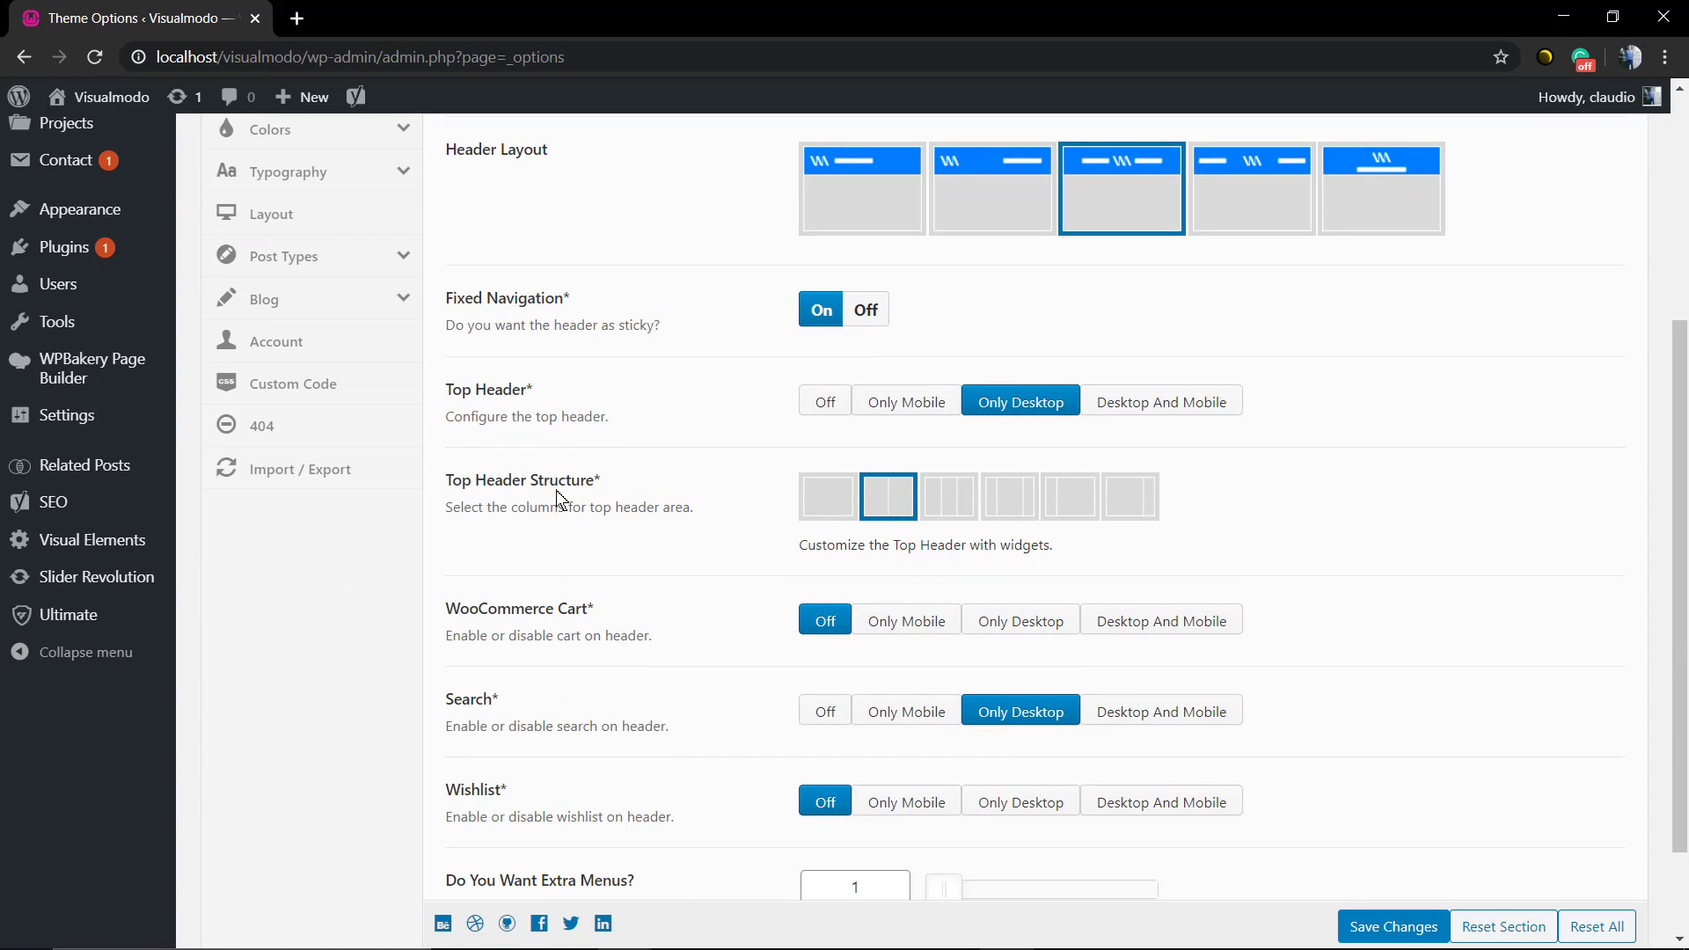
scroll(409, 461, up, 4)
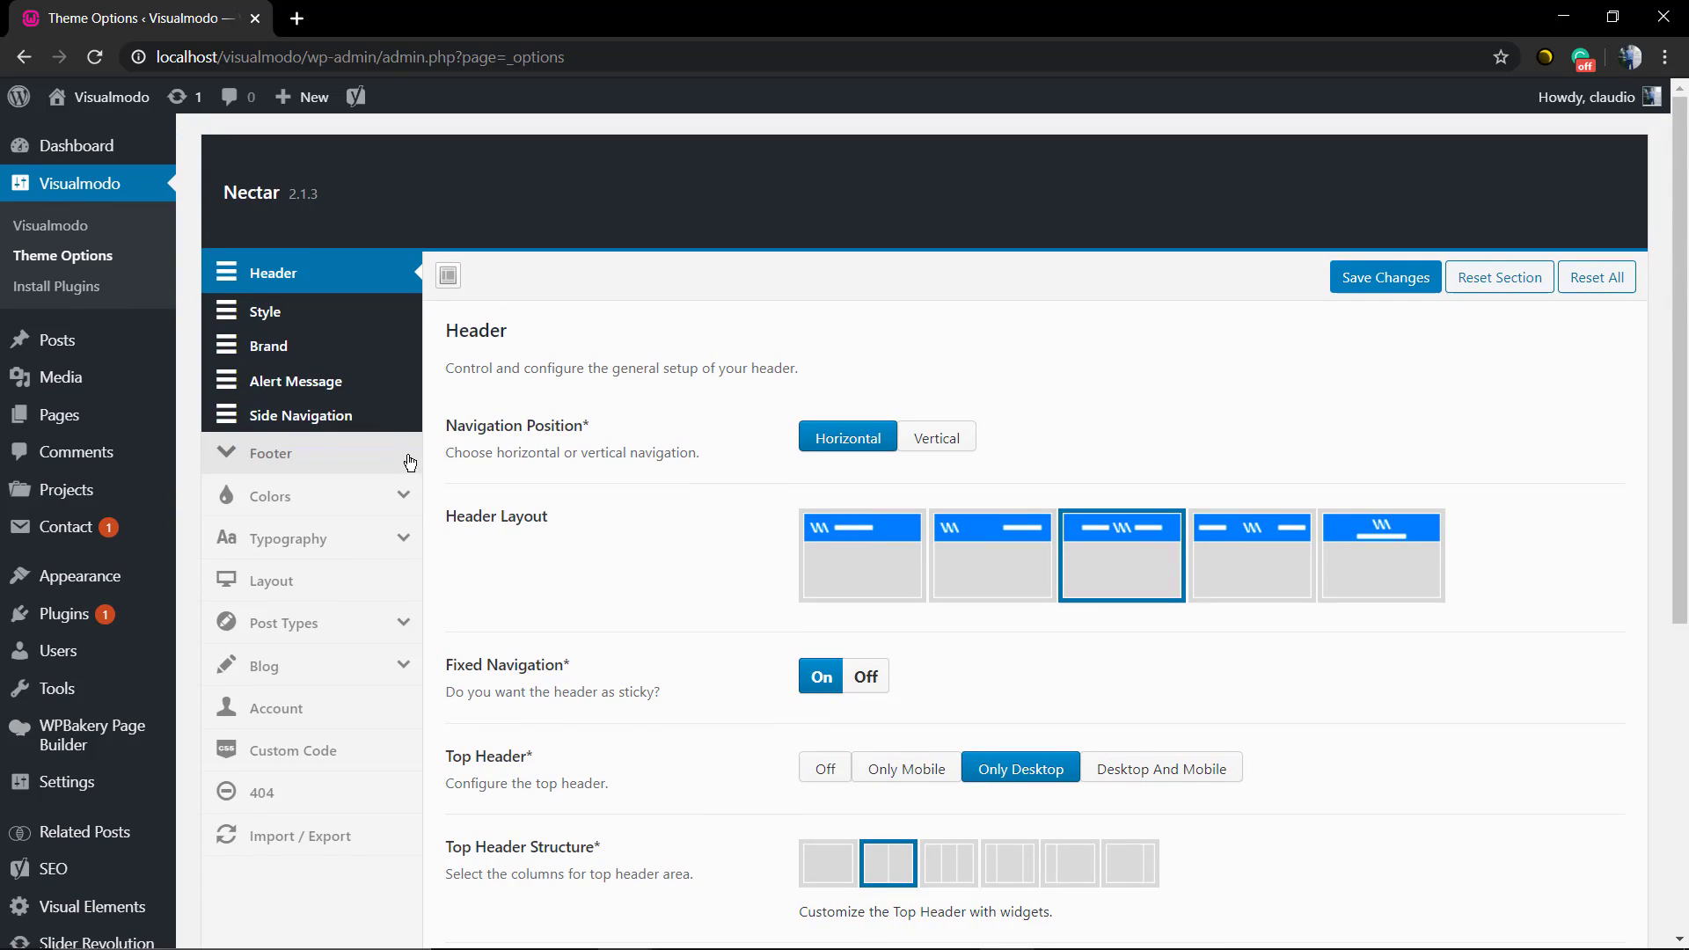
click(351, 461)
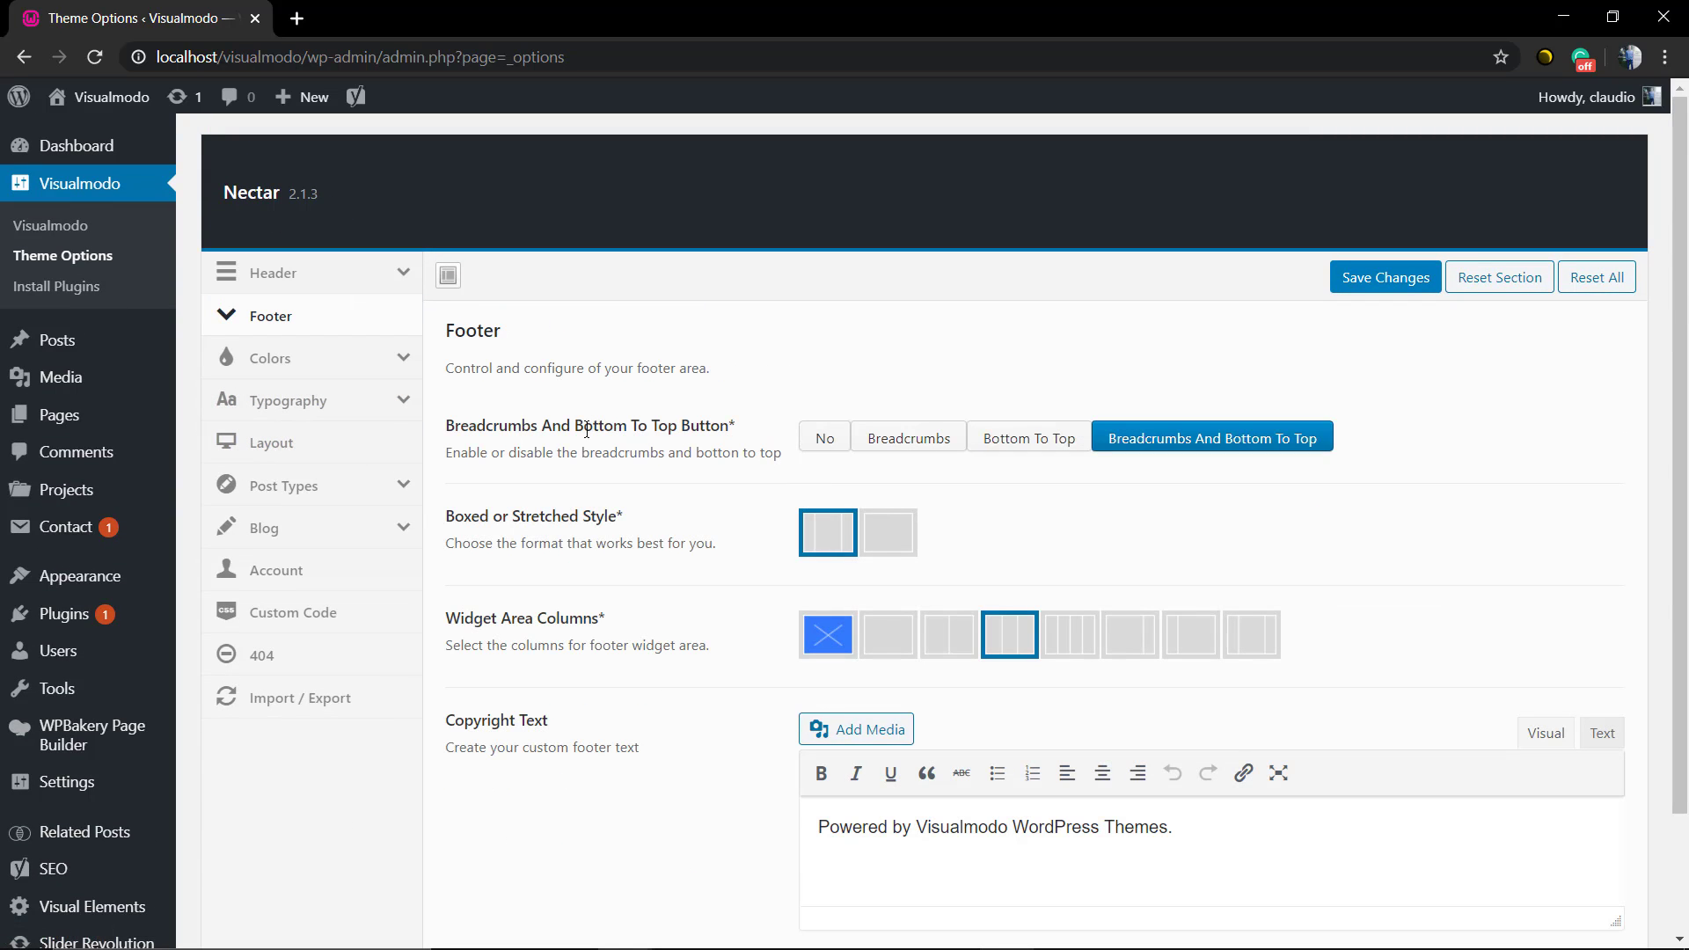
double_click(533, 428)
click(773, 430)
click(810, 440)
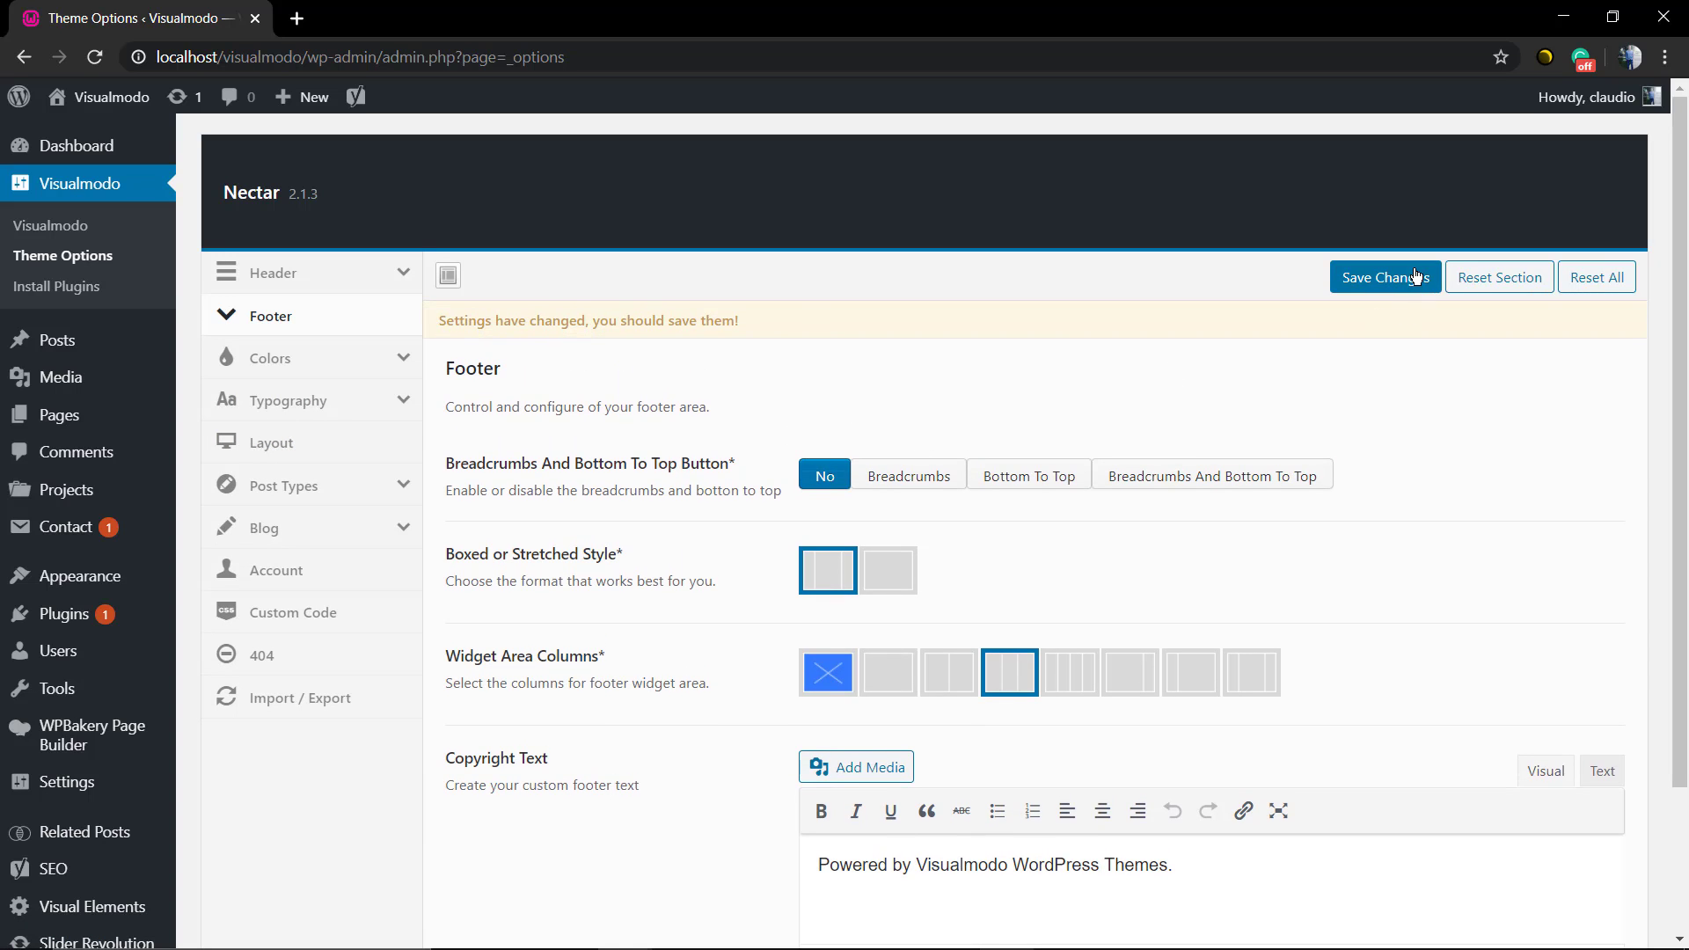
click(1355, 278)
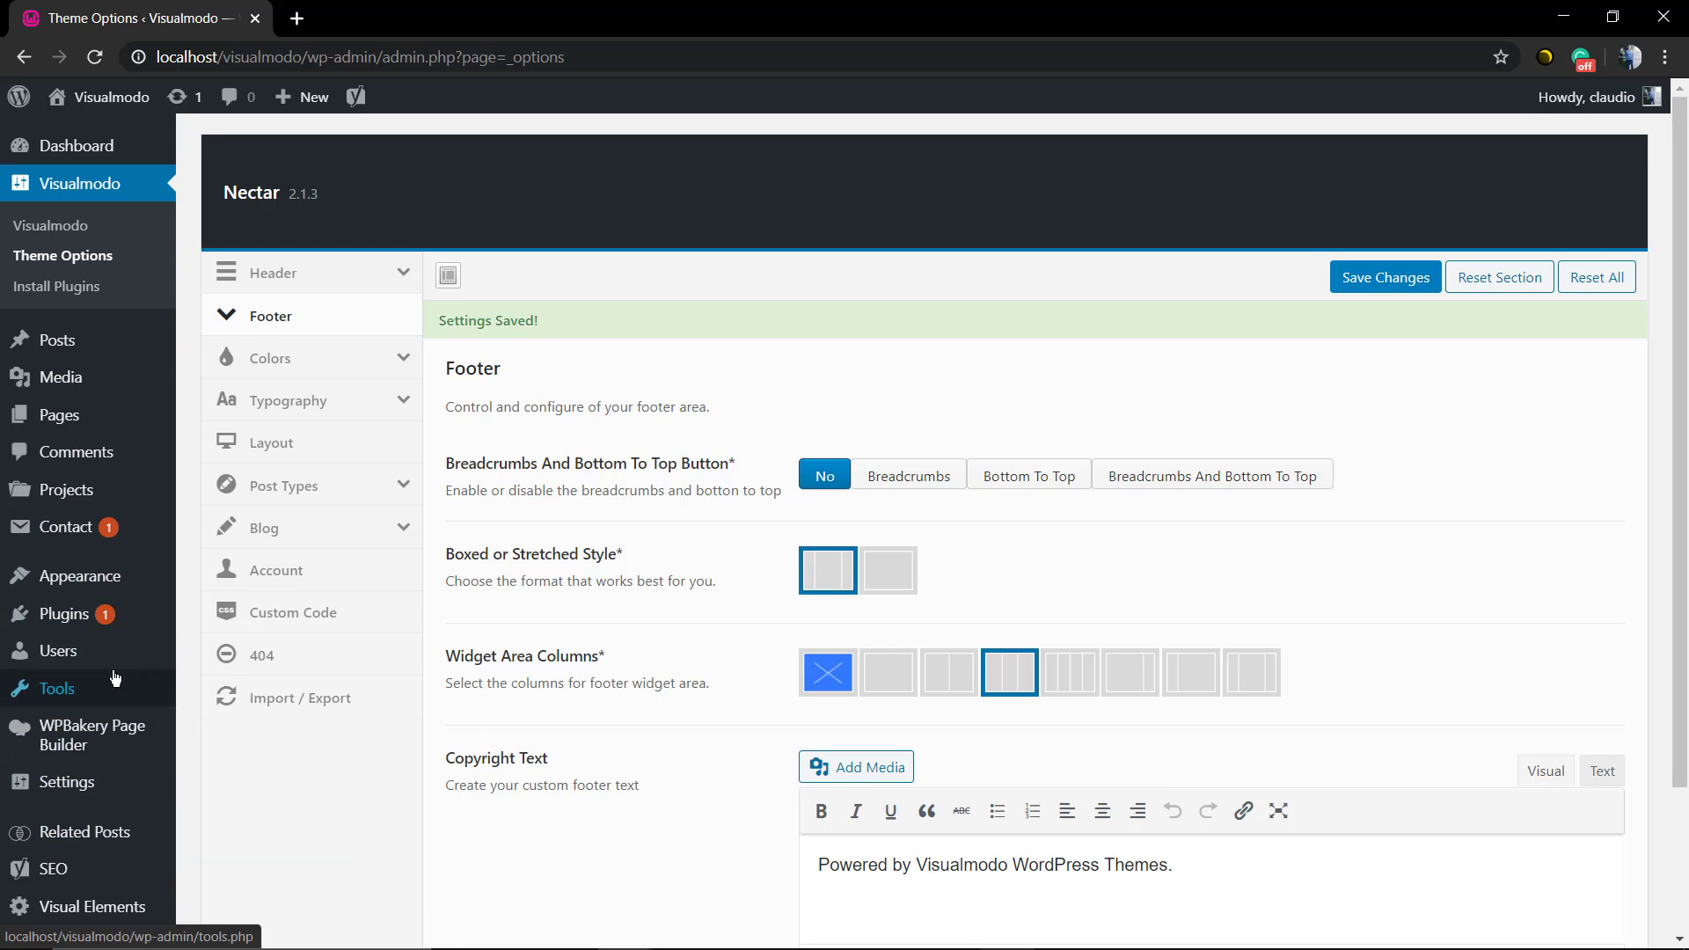
scroll(115, 677, down, 2)
mouse_move(101, 717)
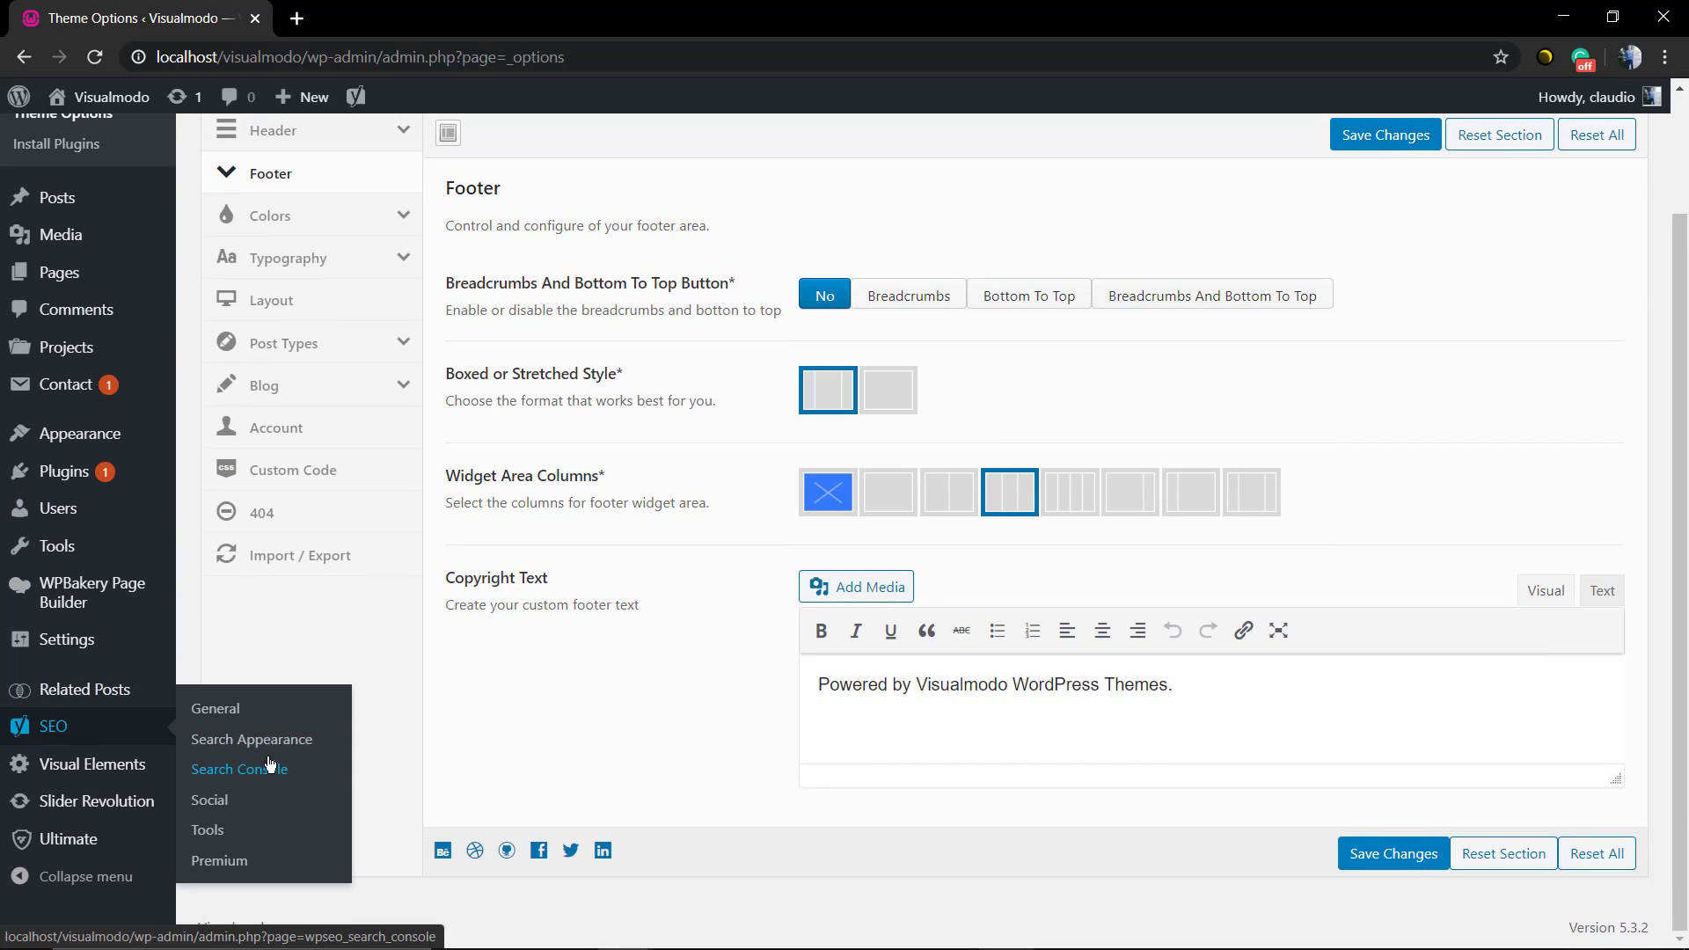
Step: Set Enable Breadcrumbs to Enabled in Yoast's Search Appearance Breadcrumbs settings
click(253, 719)
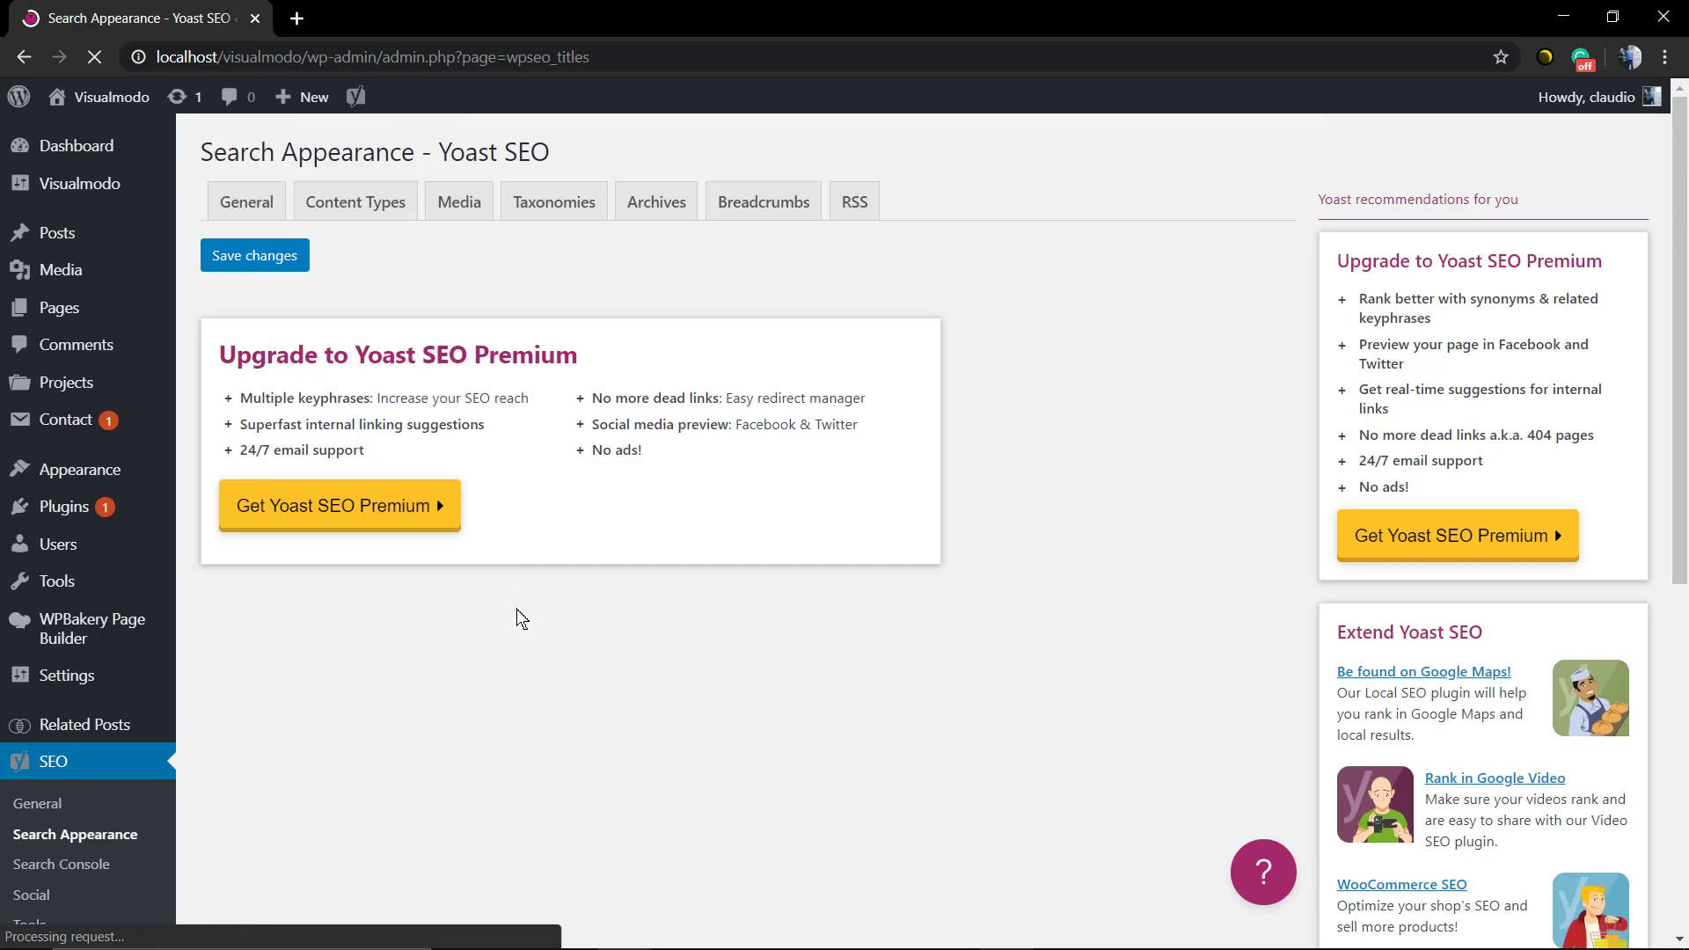
click(762, 202)
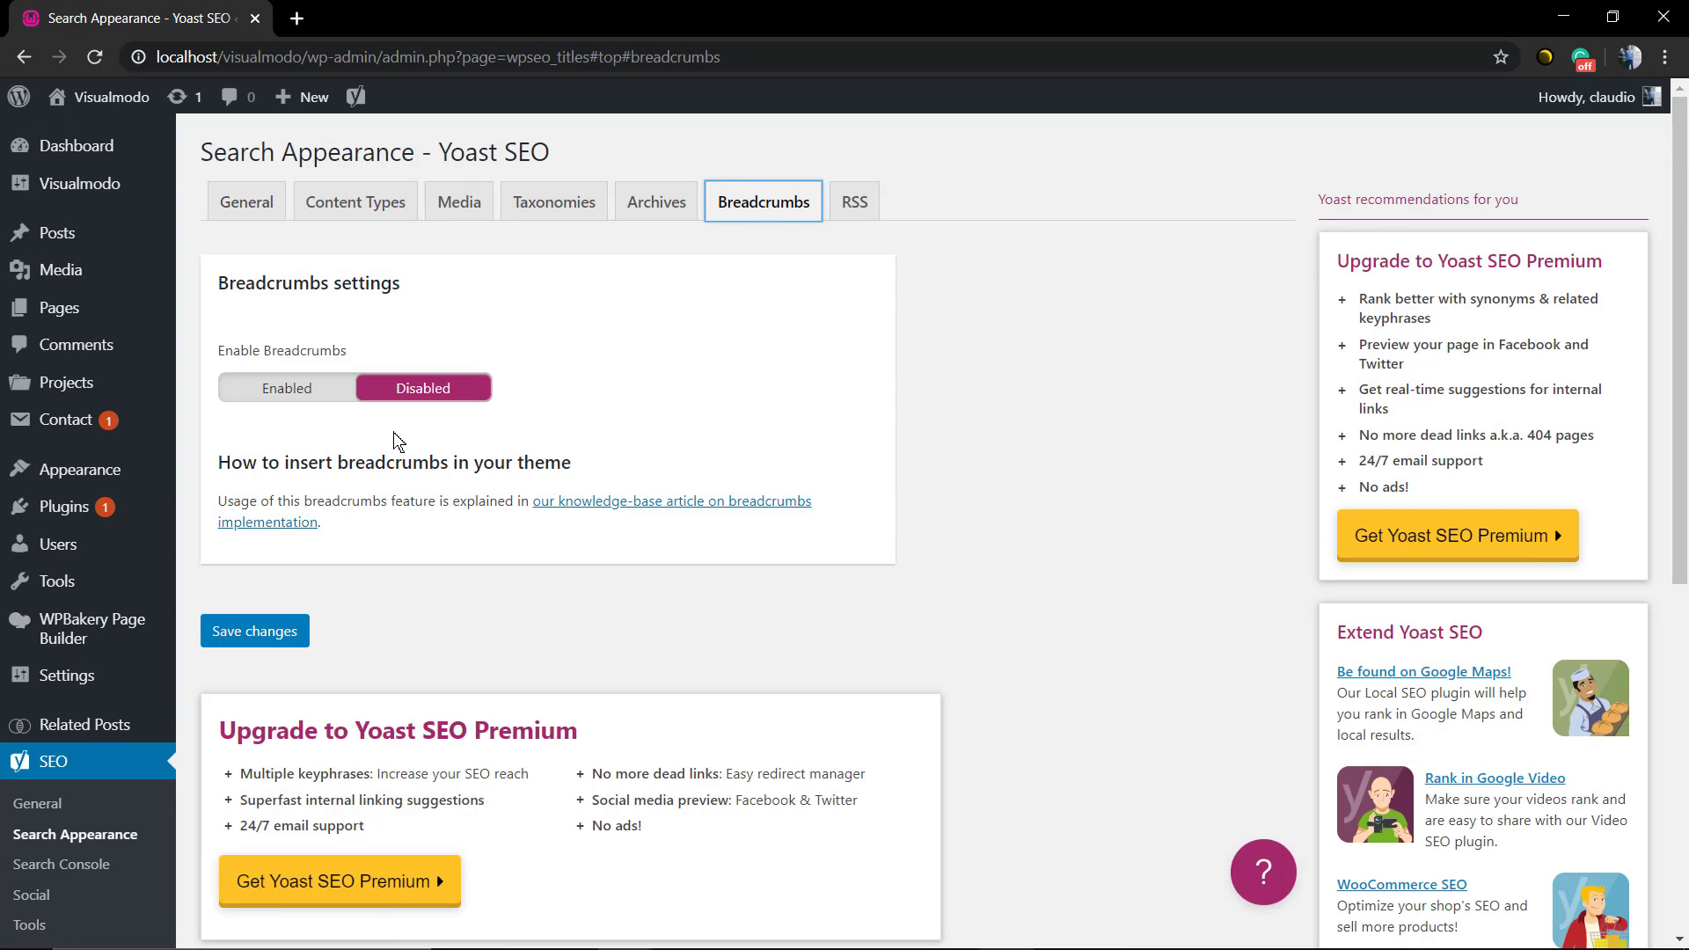
click(286, 388)
scroll(456, 444, down, 2)
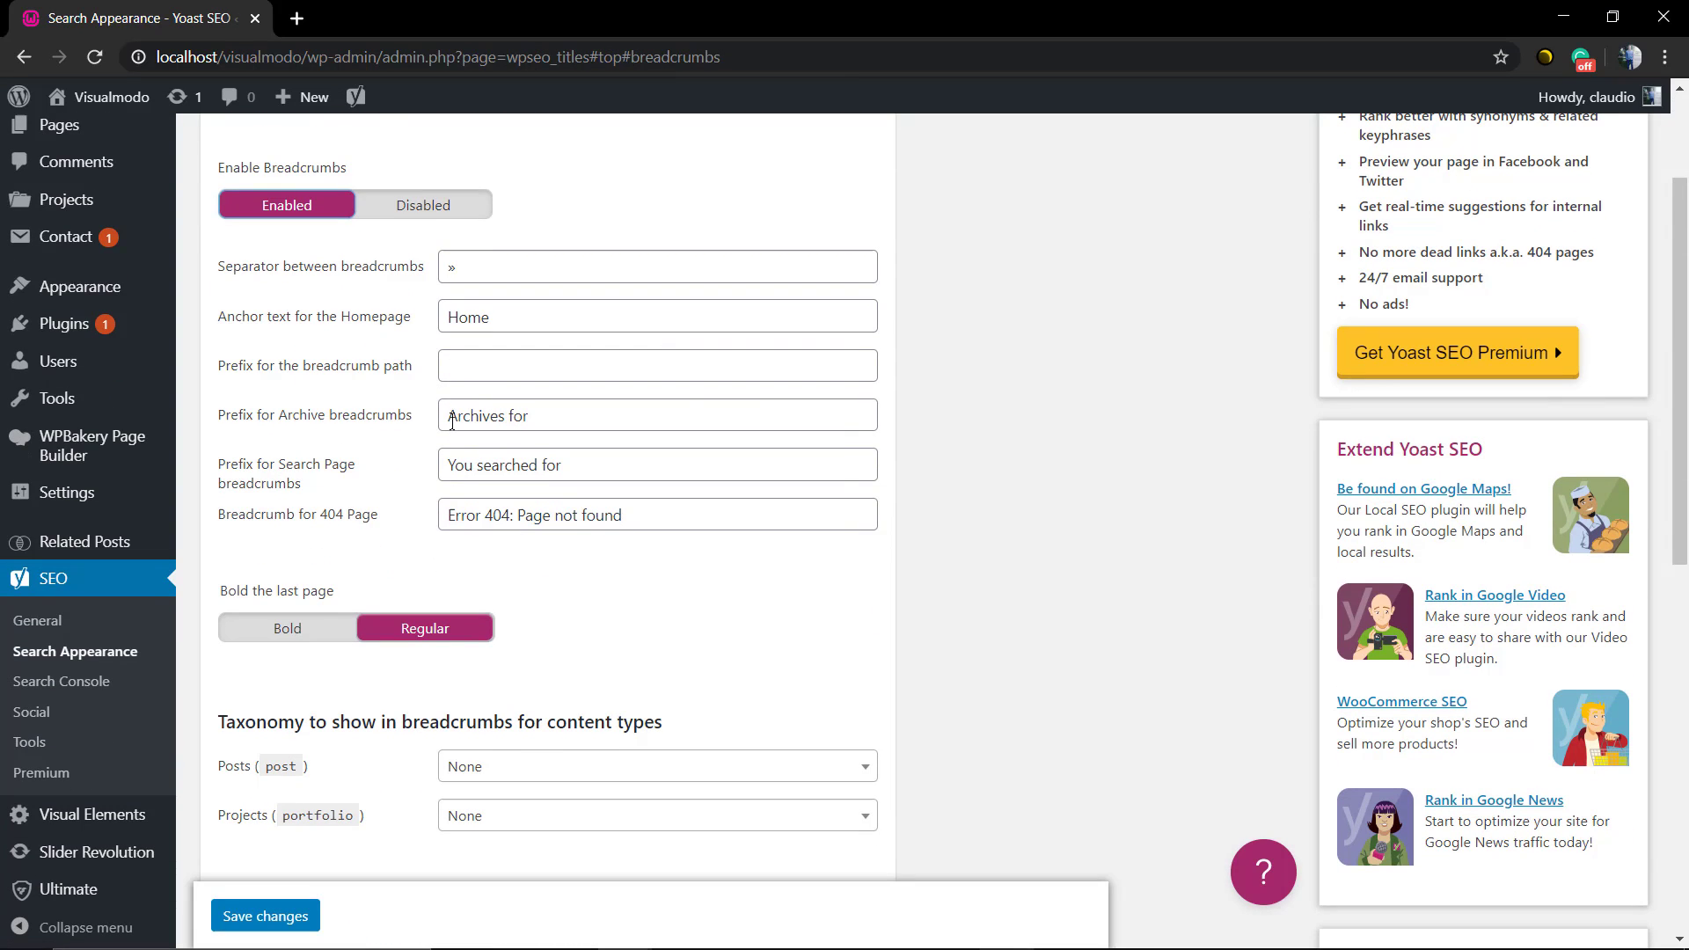
scroll(352, 563, down, 2)
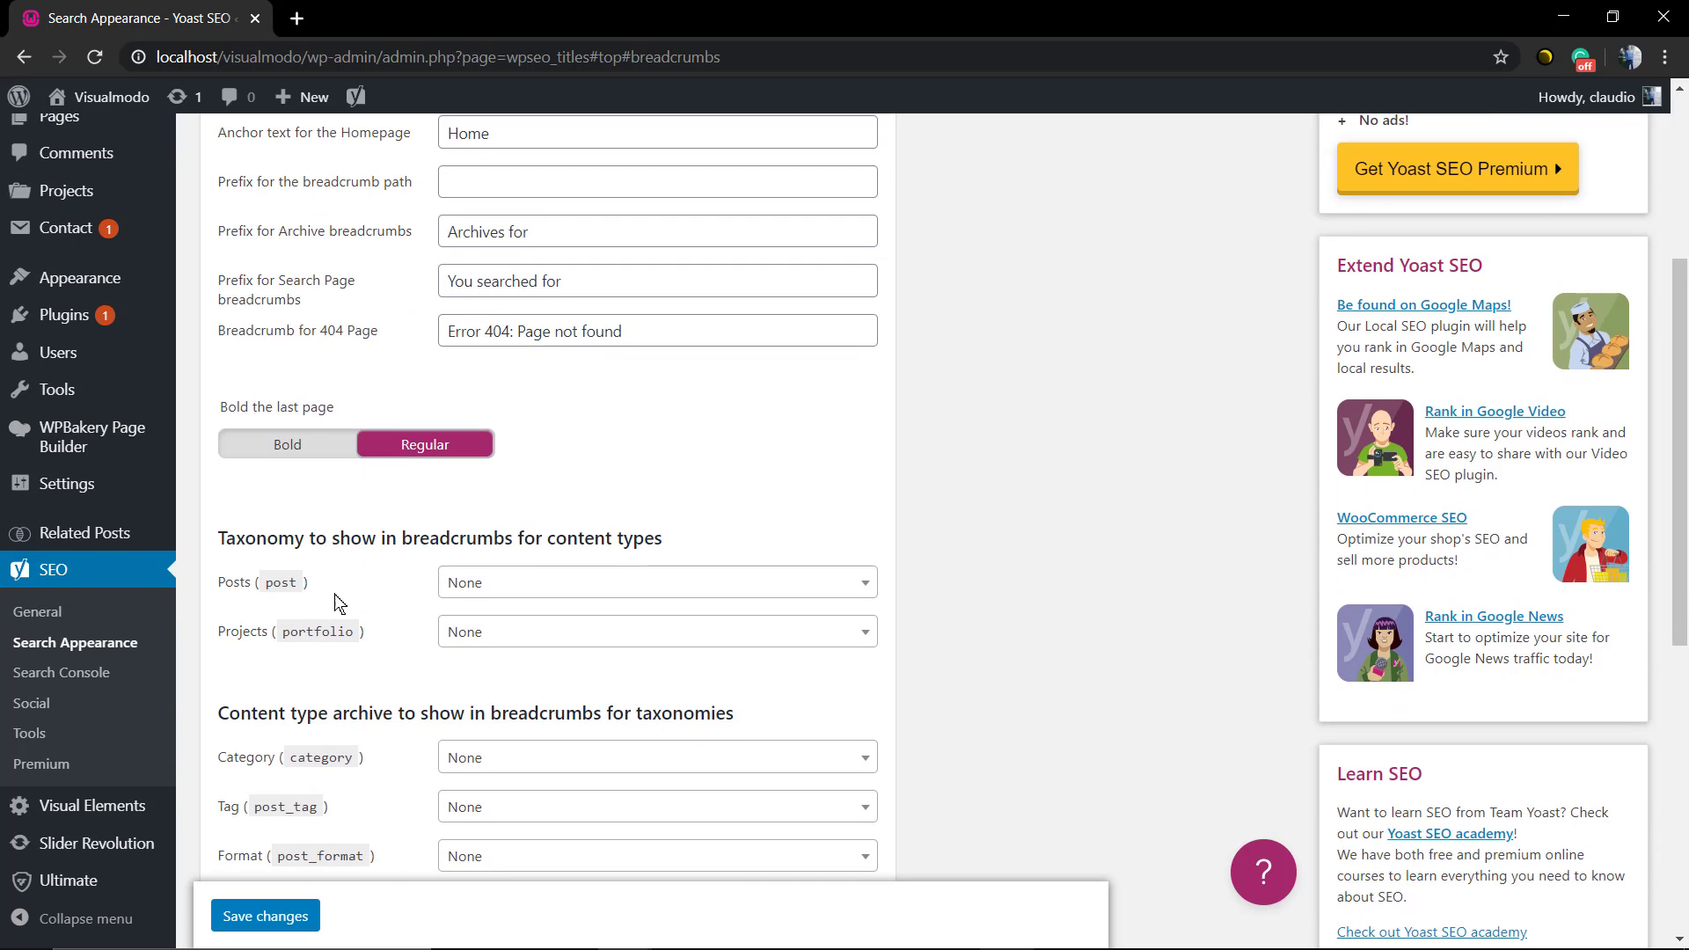
scroll(343, 543, up, 2)
scroll(540, 504, up, 2)
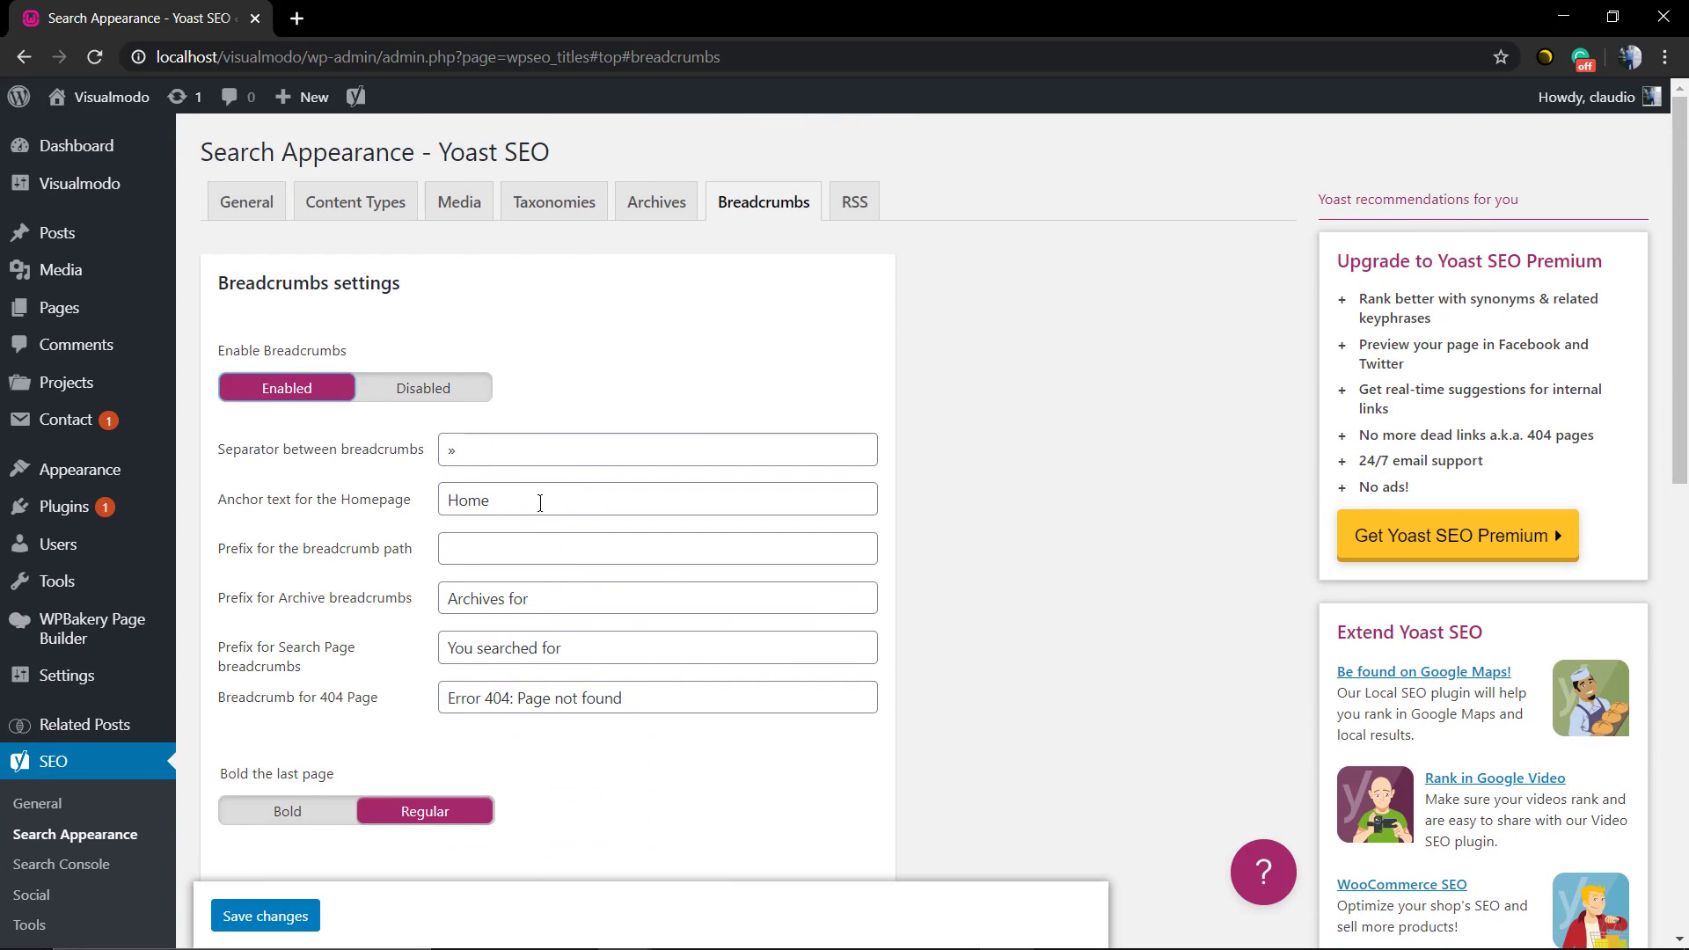
Step: Keep the default Home anchor text and » separator, and save the breadcrumb settings
click(577, 455)
scroll(589, 489, down, 5)
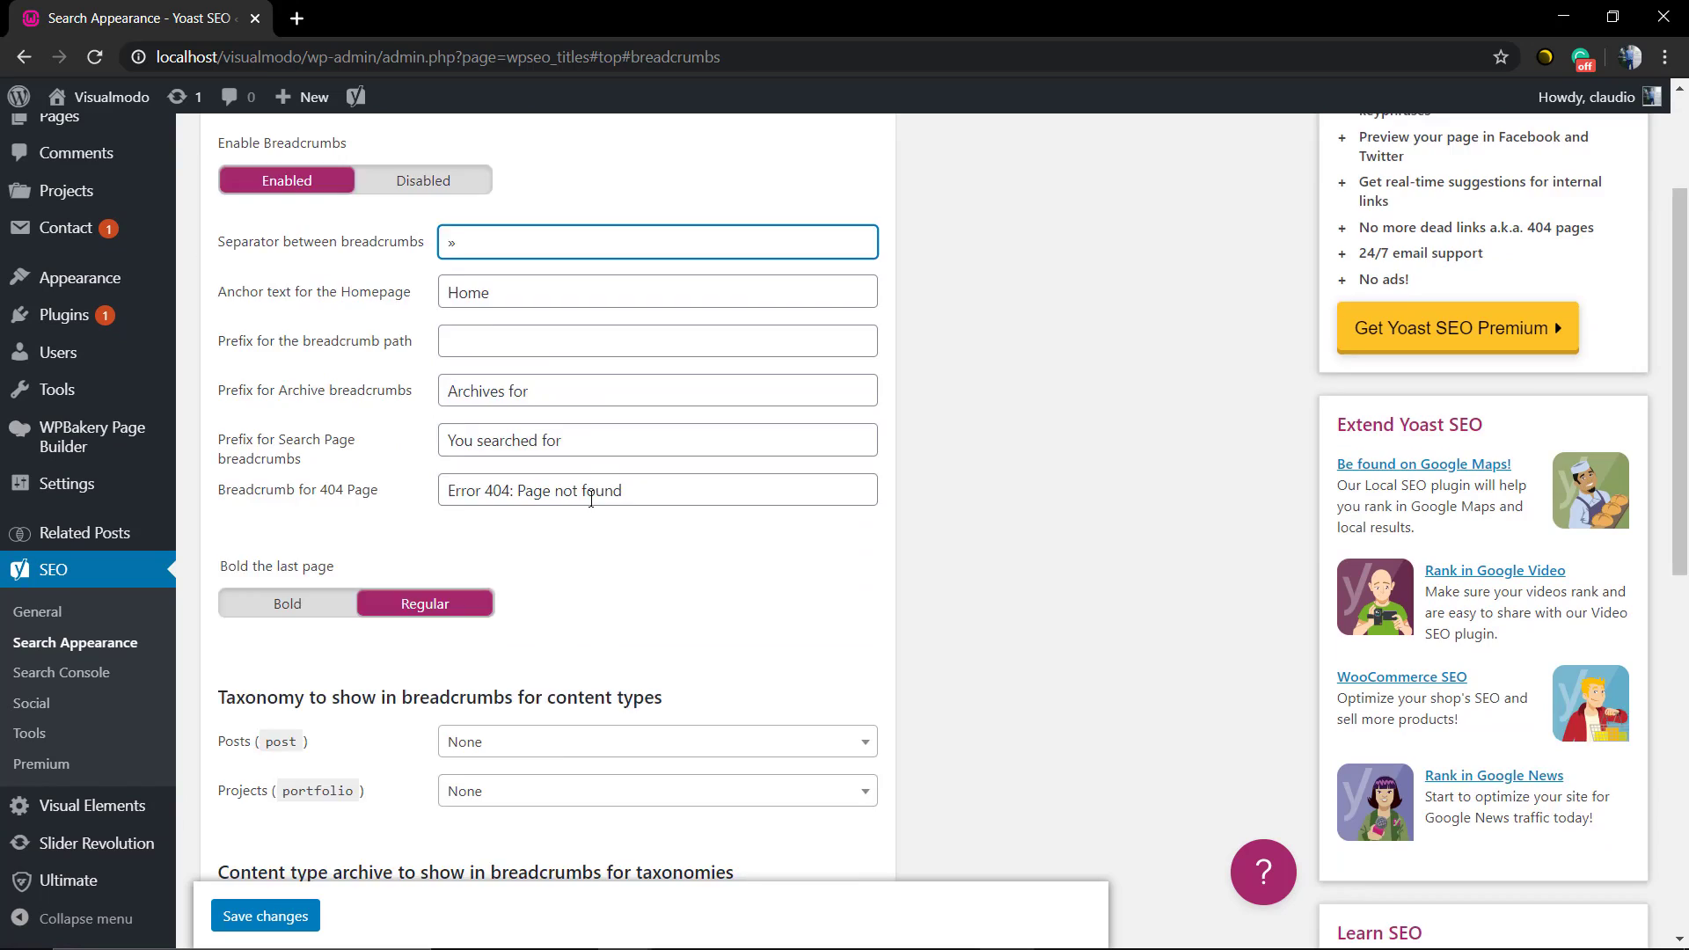
scroll(545, 515, down, 2)
scroll(519, 525, down, 2)
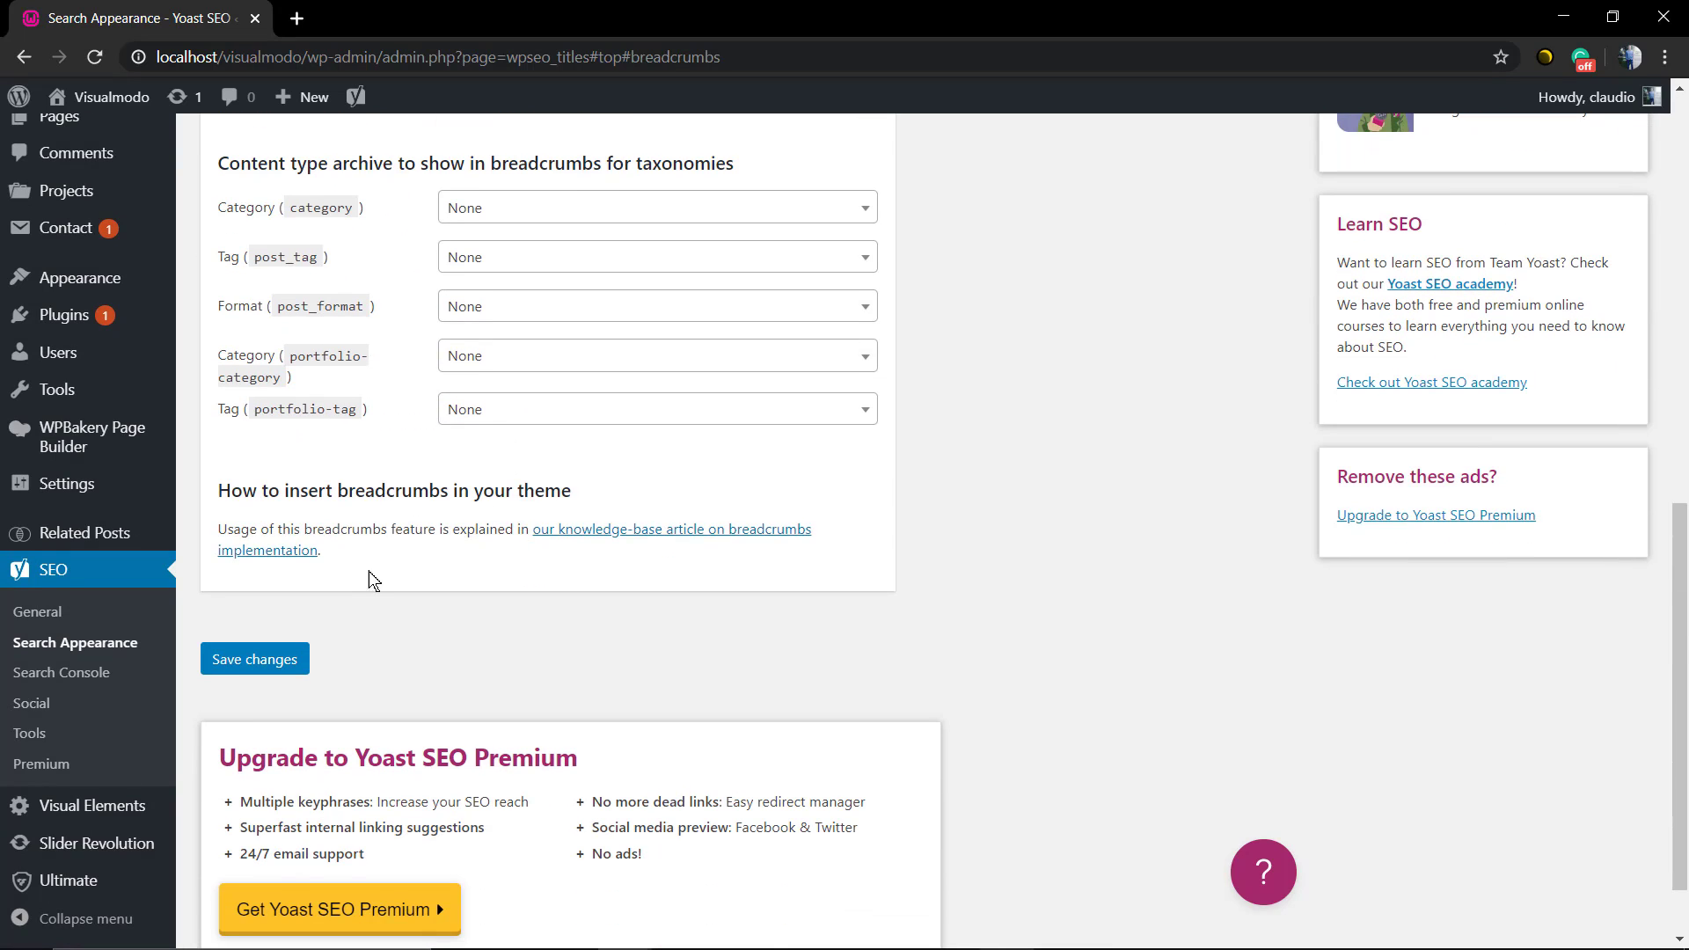
click(256, 656)
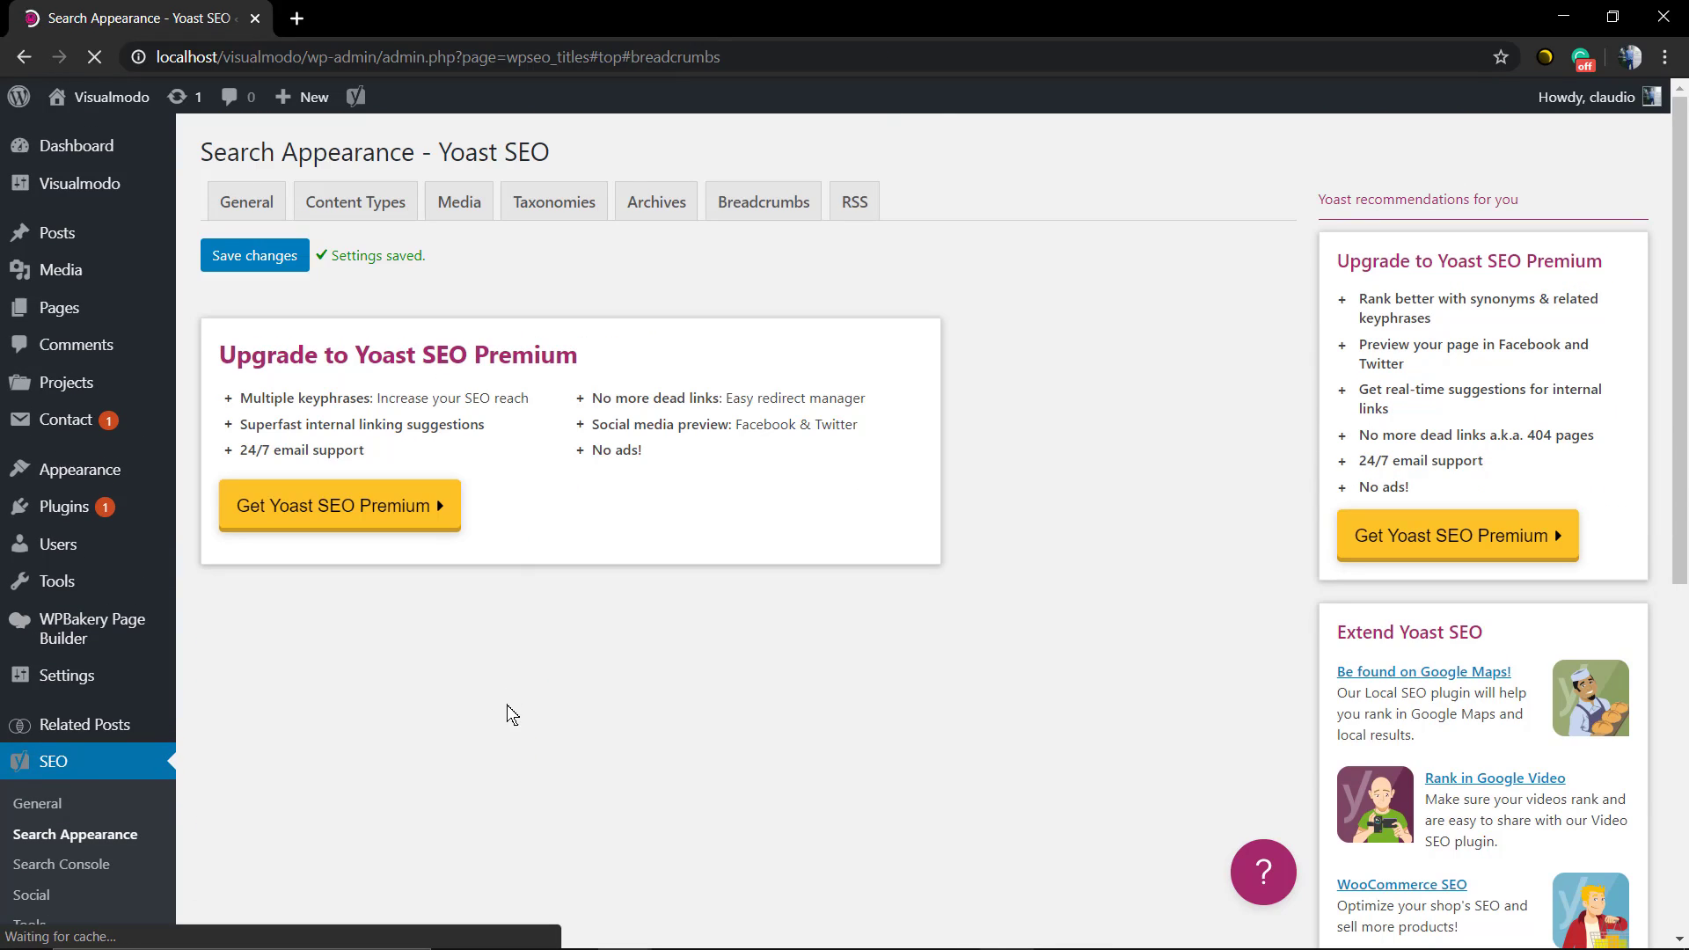
scroll(478, 510, down, 10)
scroll(479, 512, down, 1)
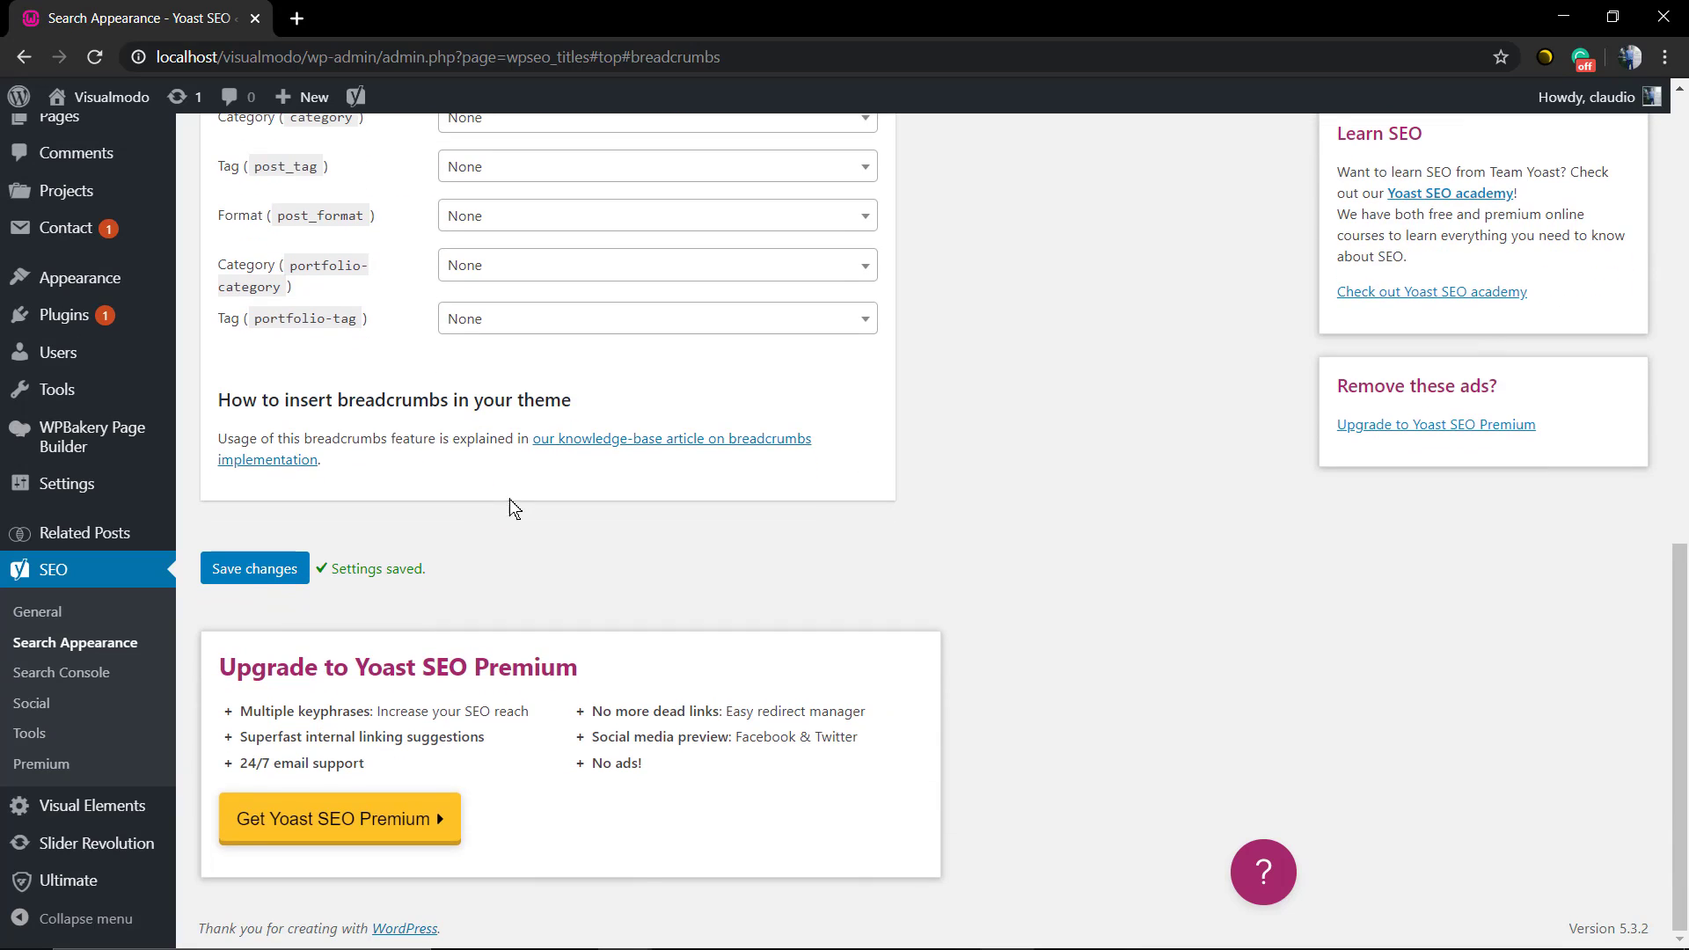
Step: Open Yoast's breadcrumbs help article in a new browser tab
right_click(593, 443)
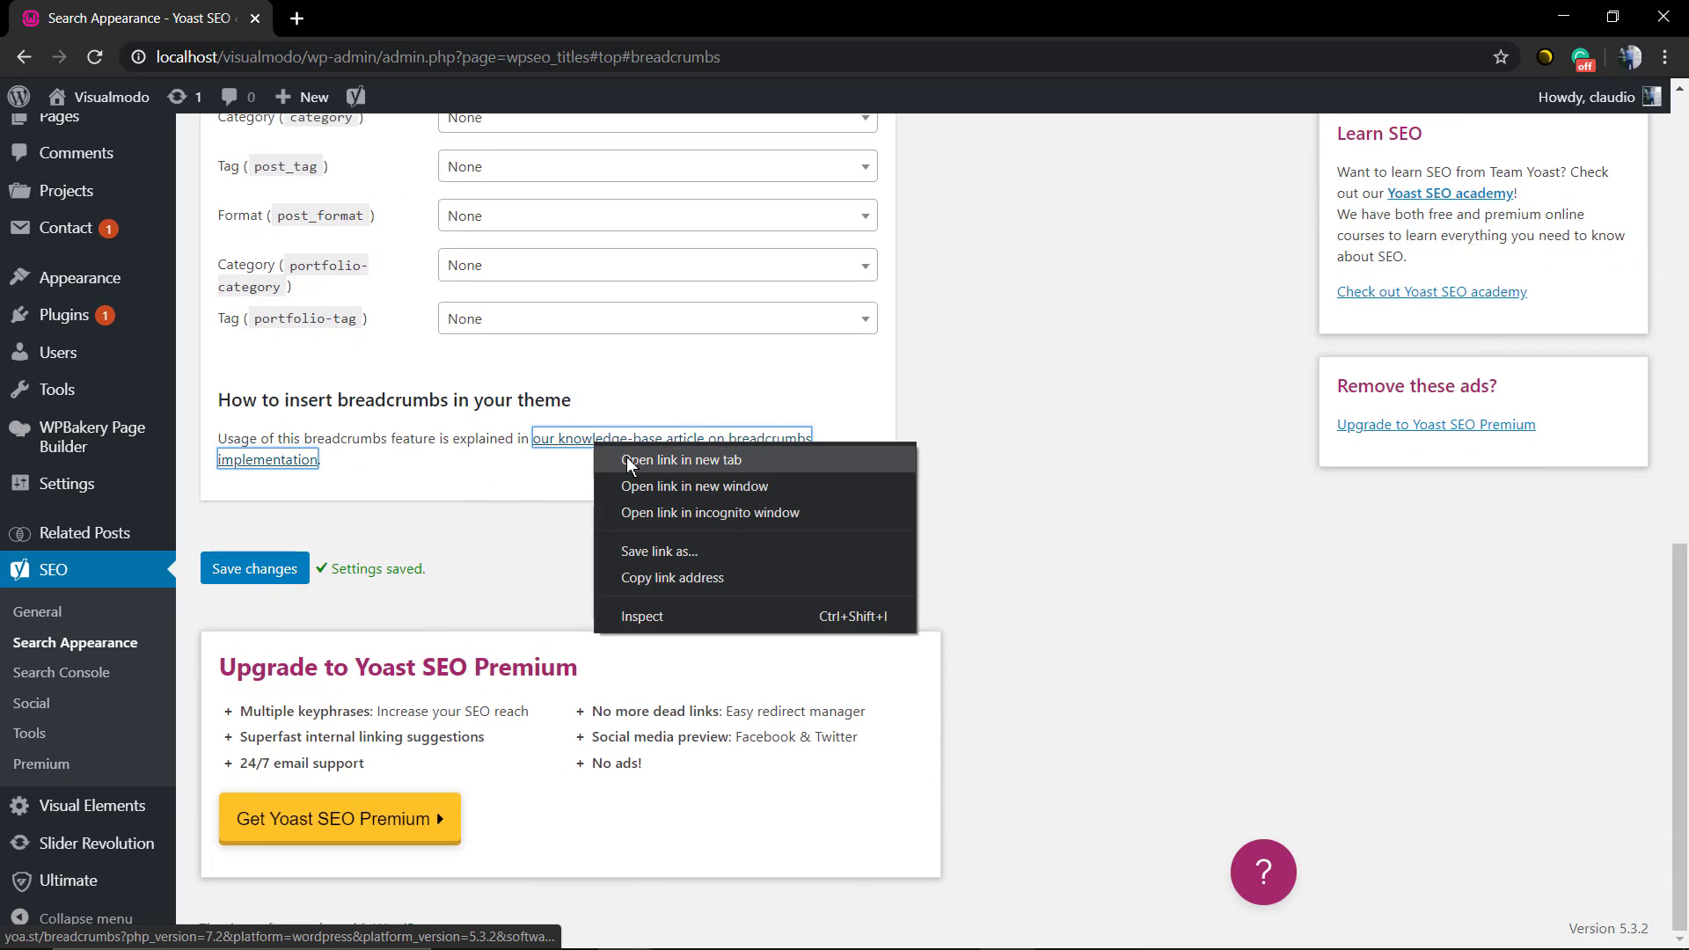
click(630, 455)
click(434, 13)
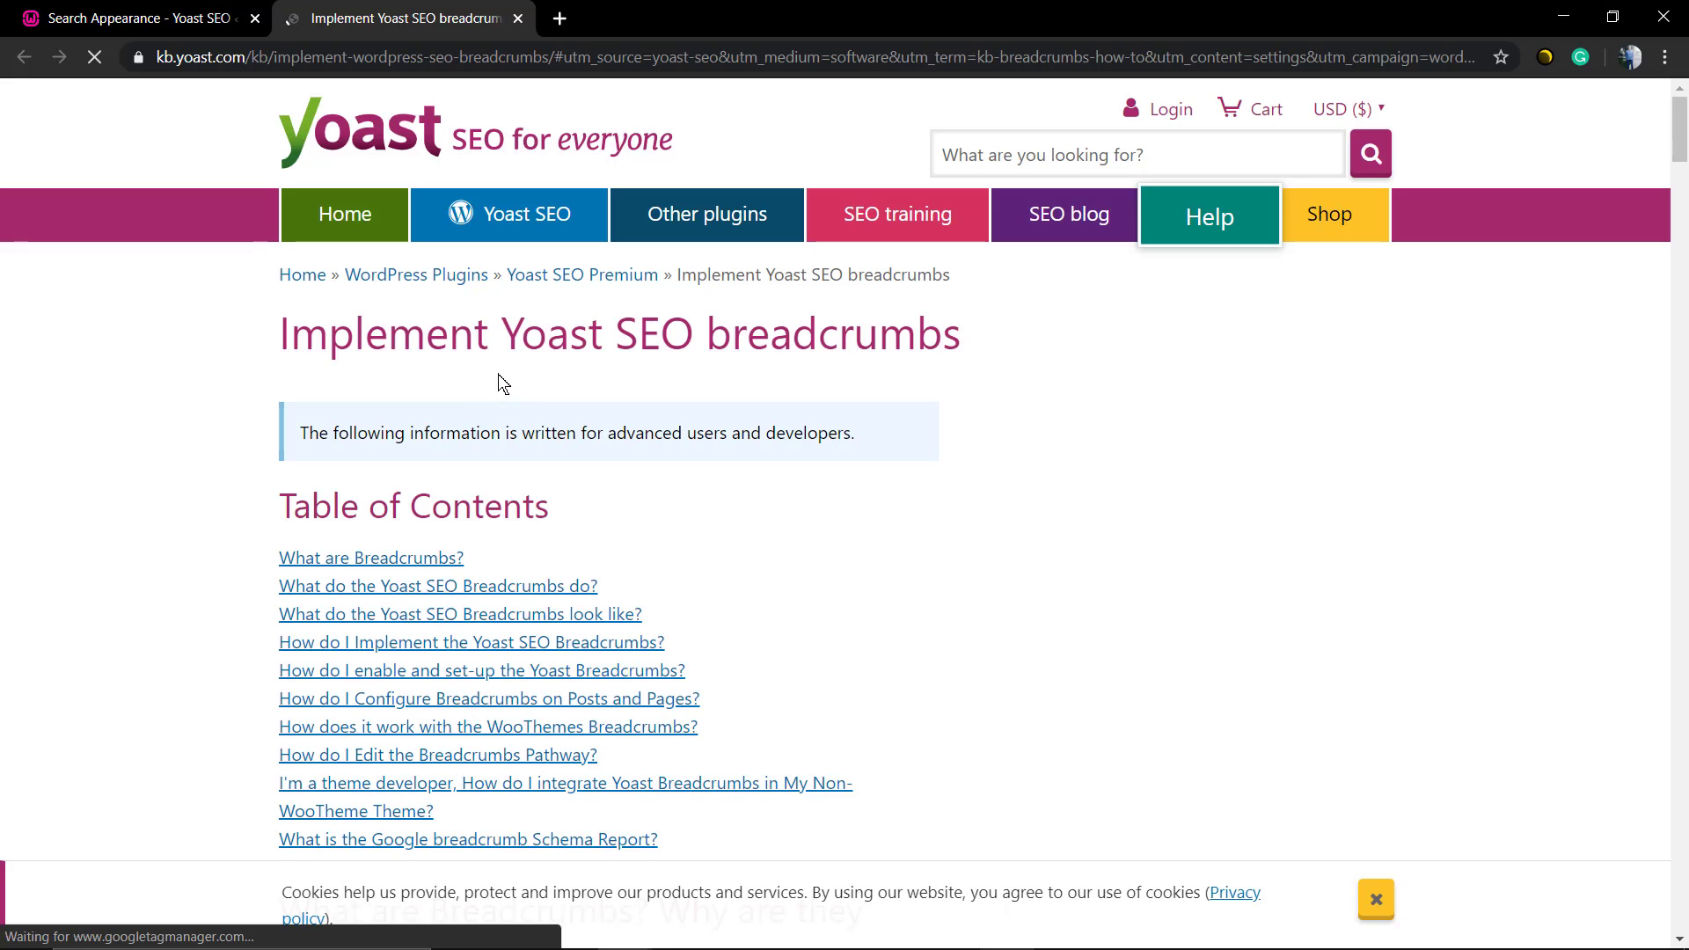
scroll(528, 423, down, 2)
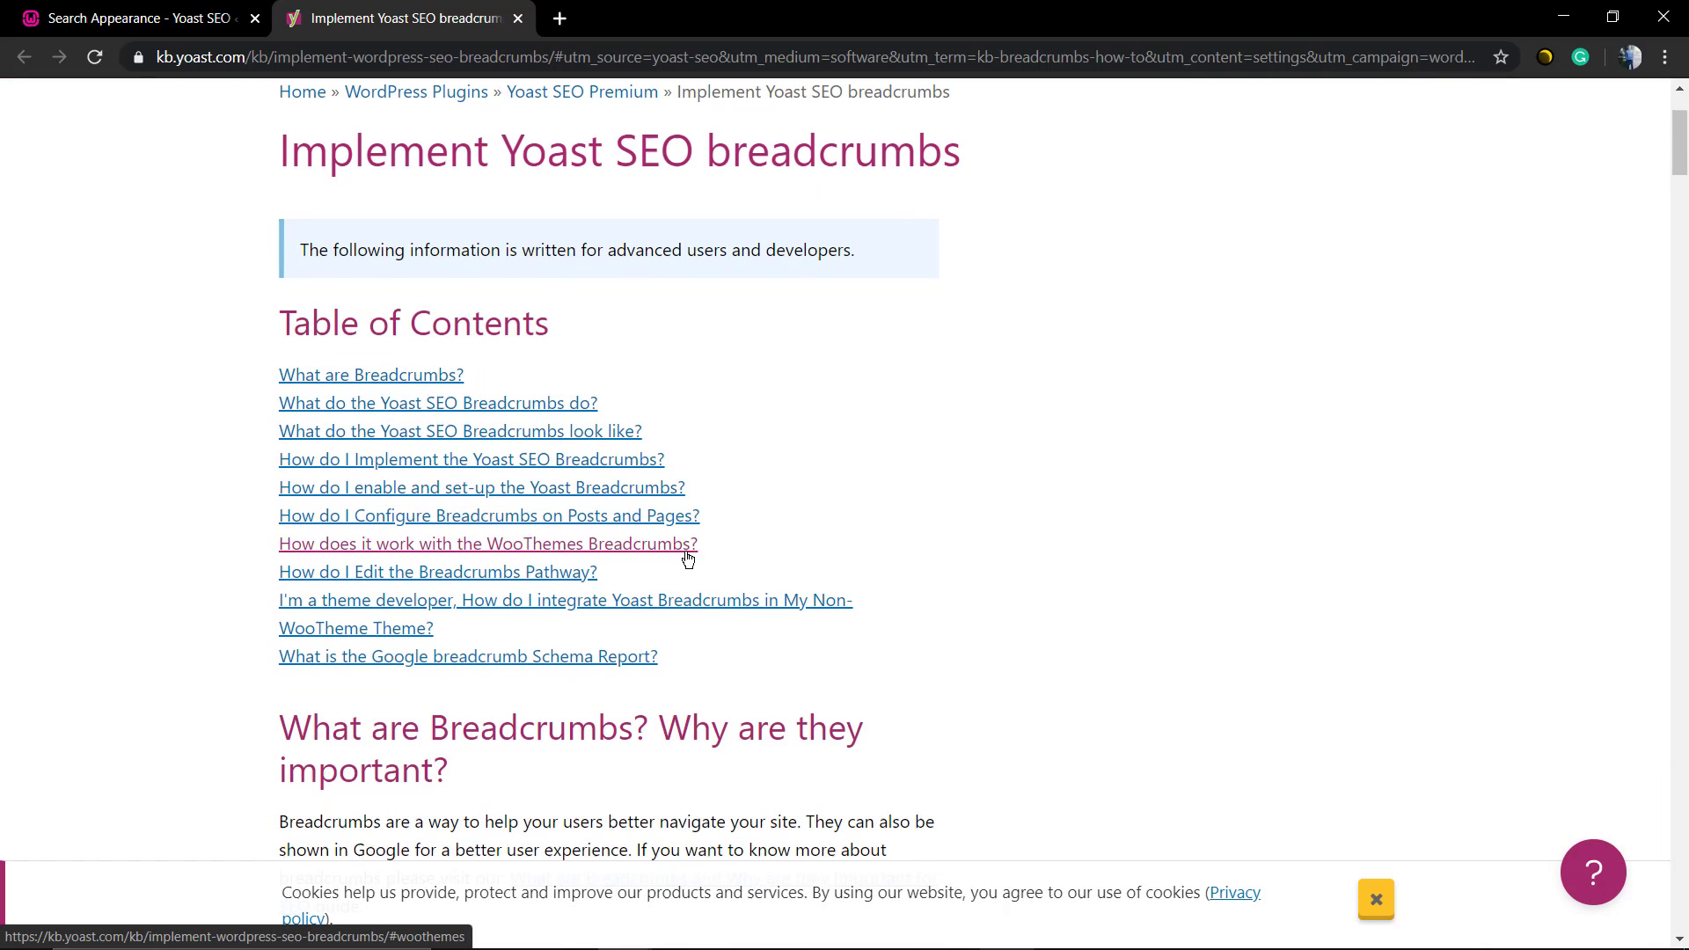
Step: Jump to 'How do I Configure Breadcrumbs on Posts and Pages?' and read the enable and setup steps
click(502, 518)
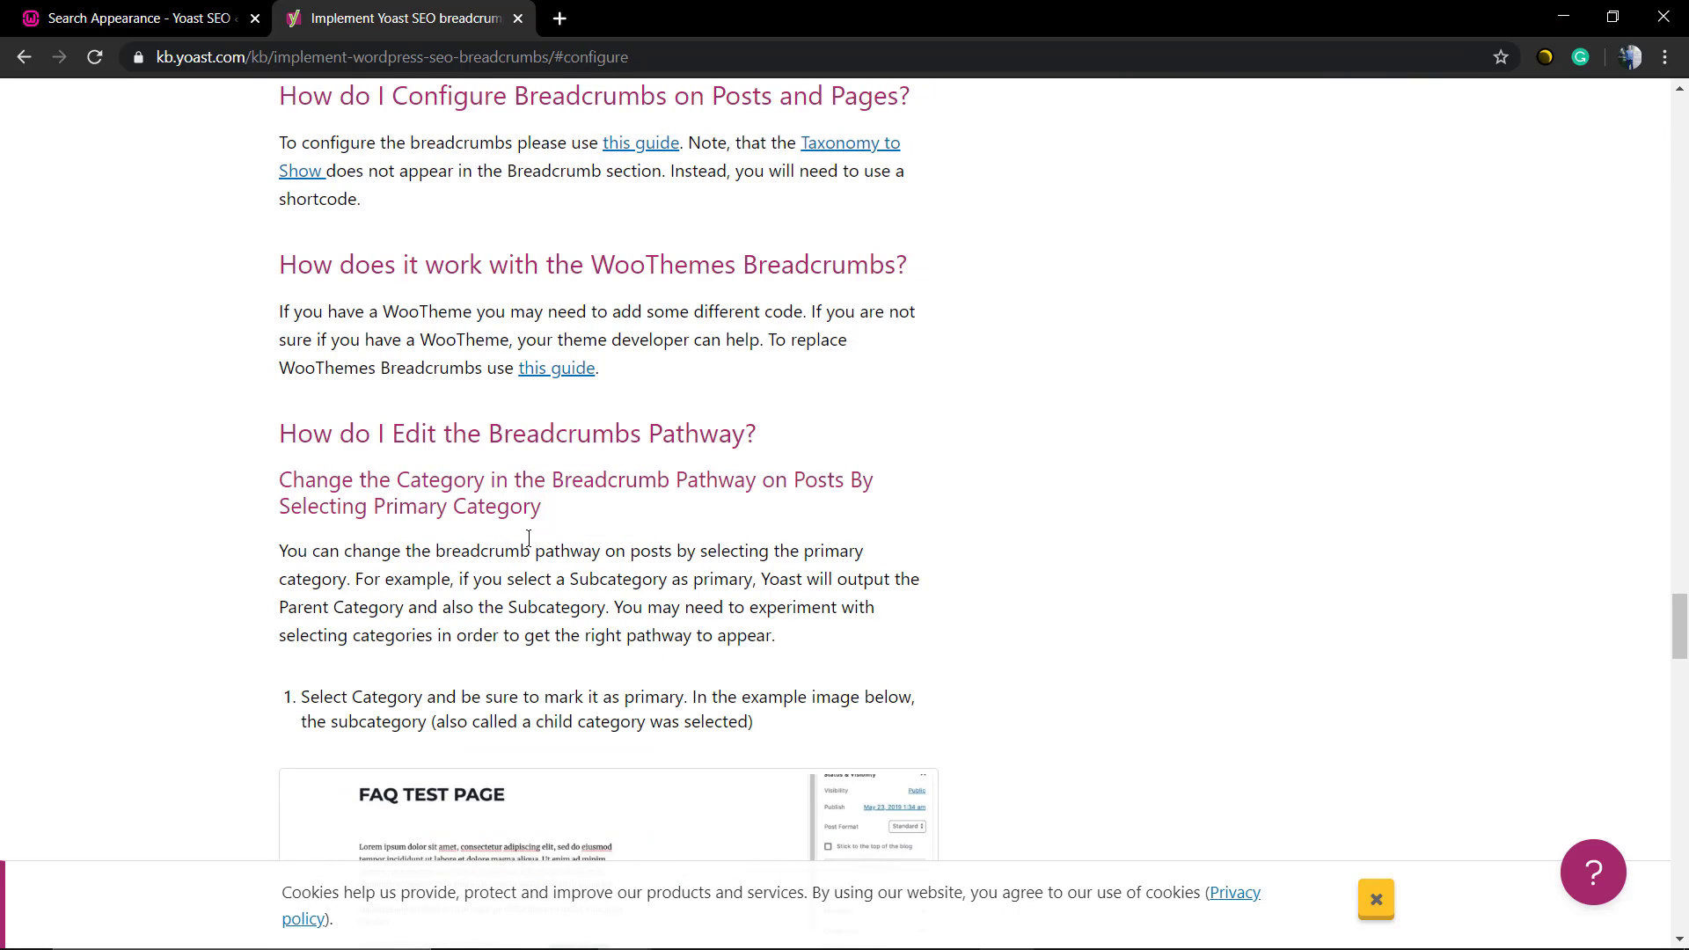
scroll(529, 539, down, 4)
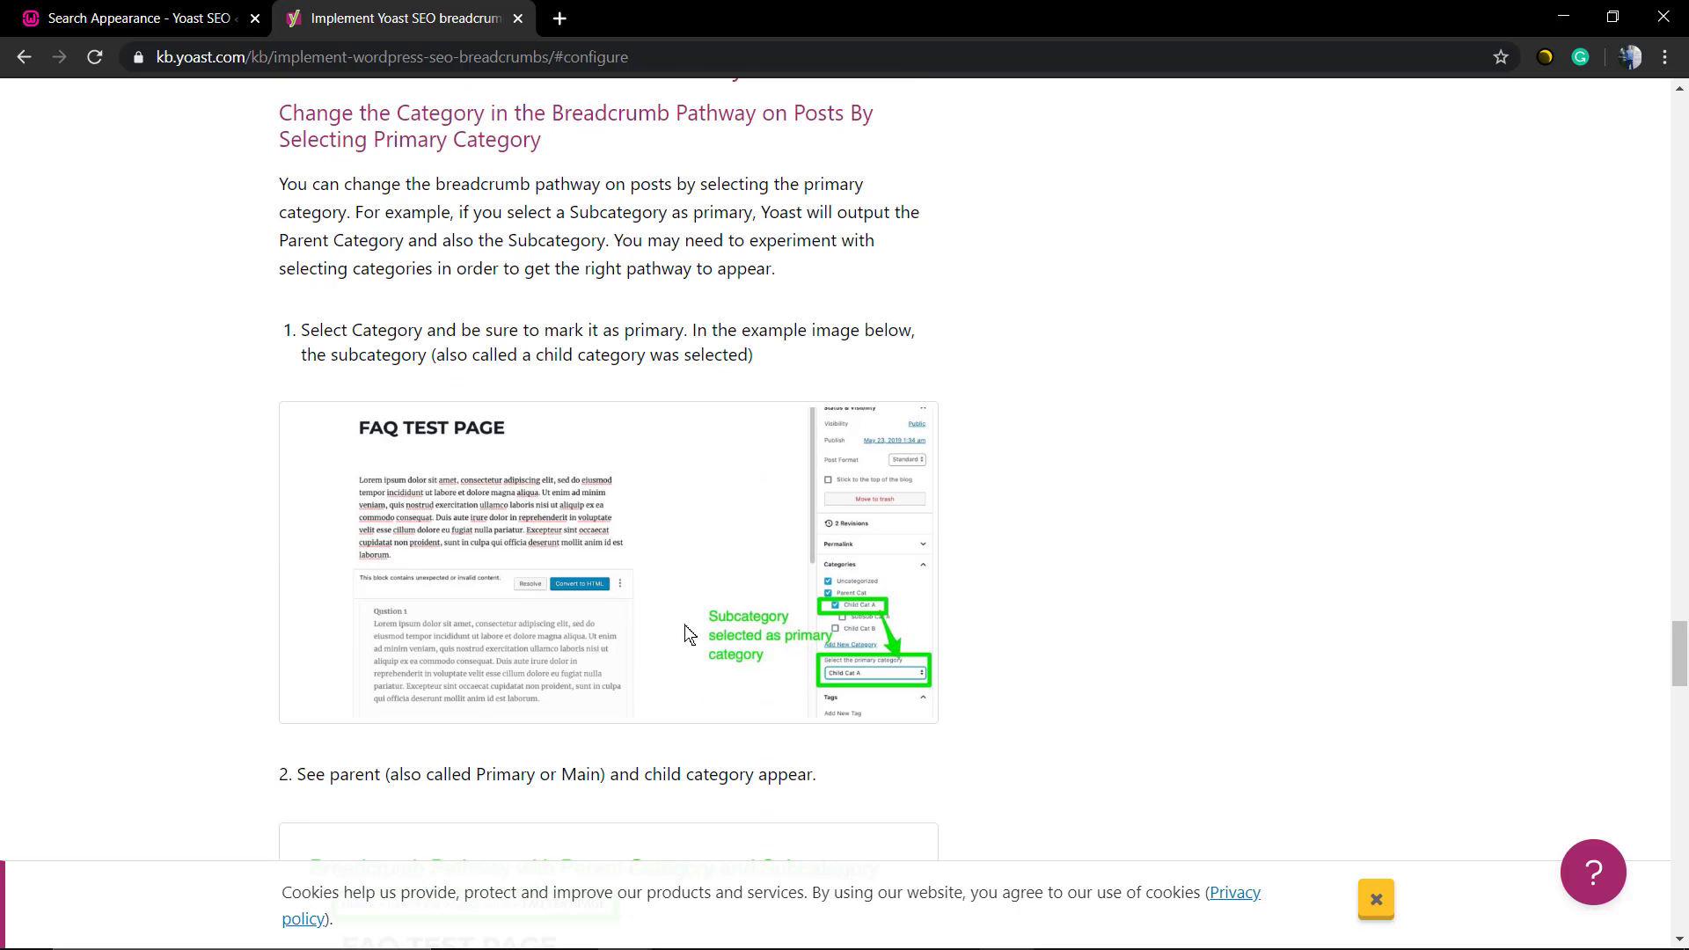
scroll(852, 578, down, 4)
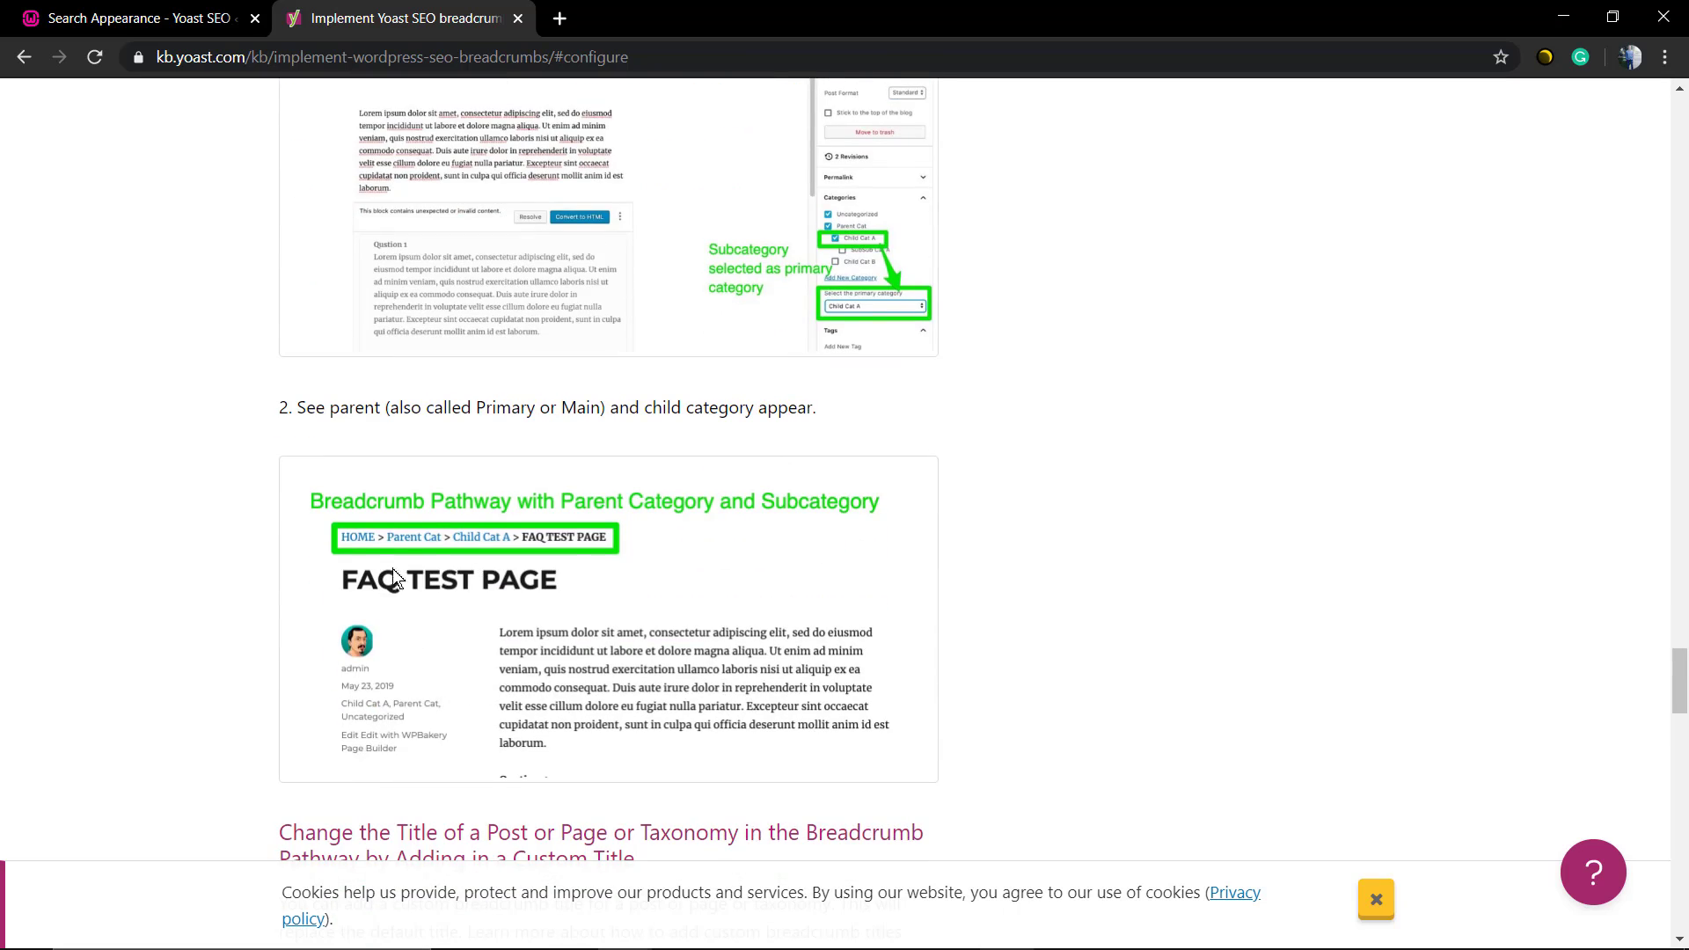
scroll(584, 541, down, 4)
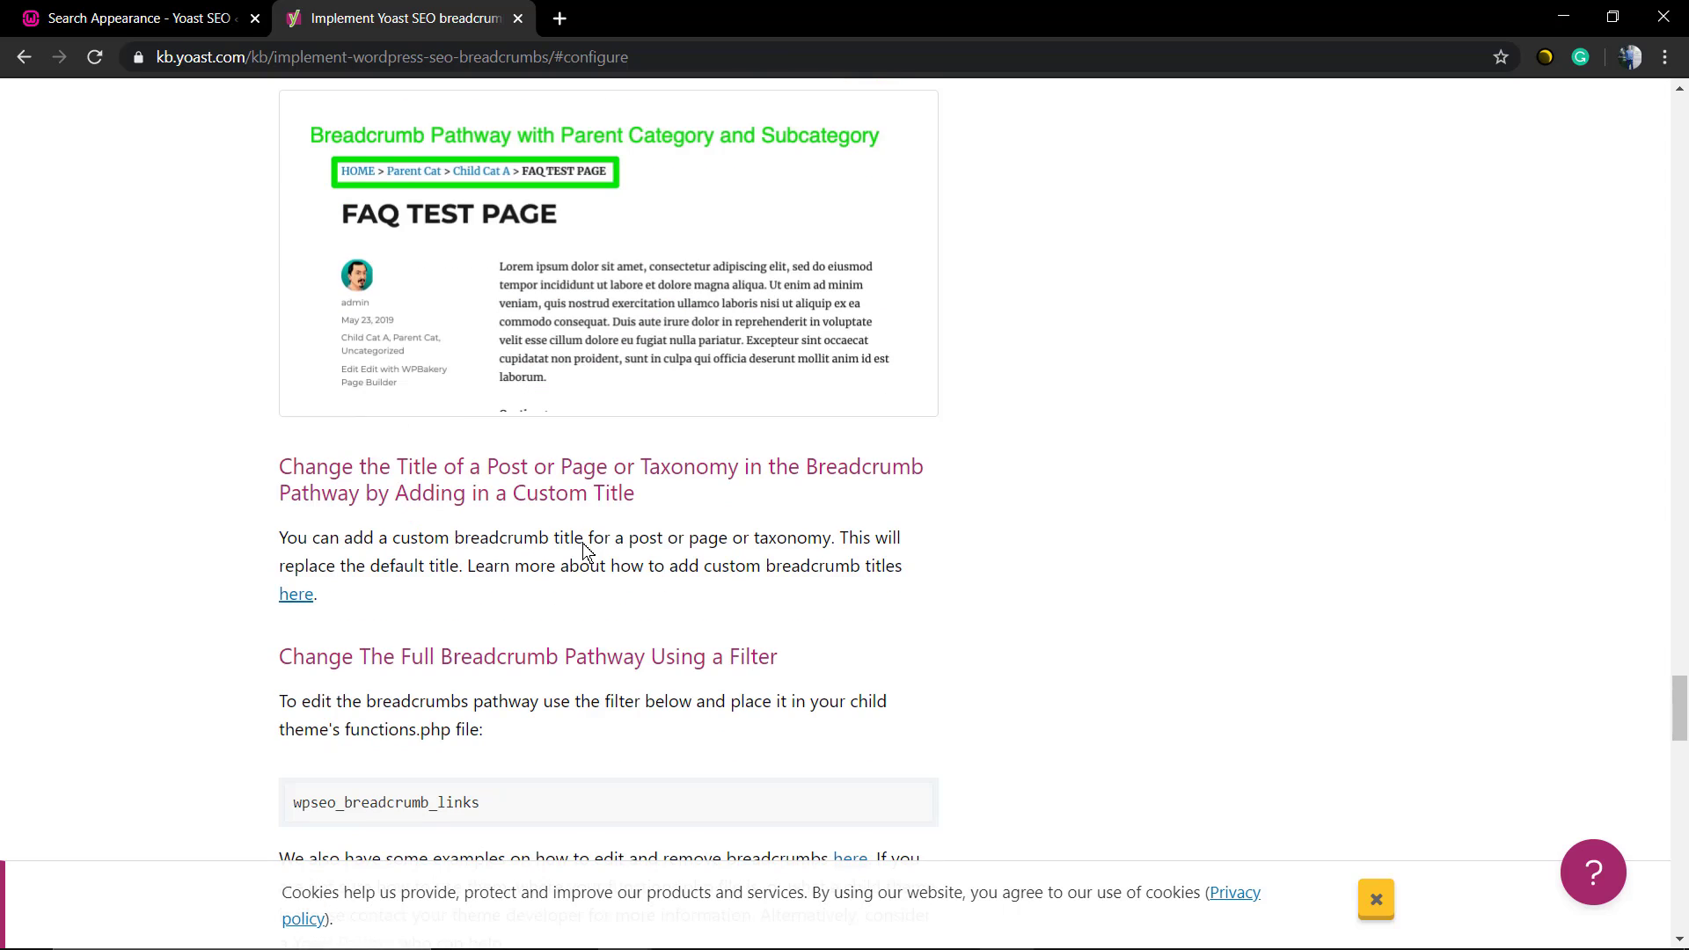
scroll(584, 547, down, 2)
scroll(582, 544, up, 5)
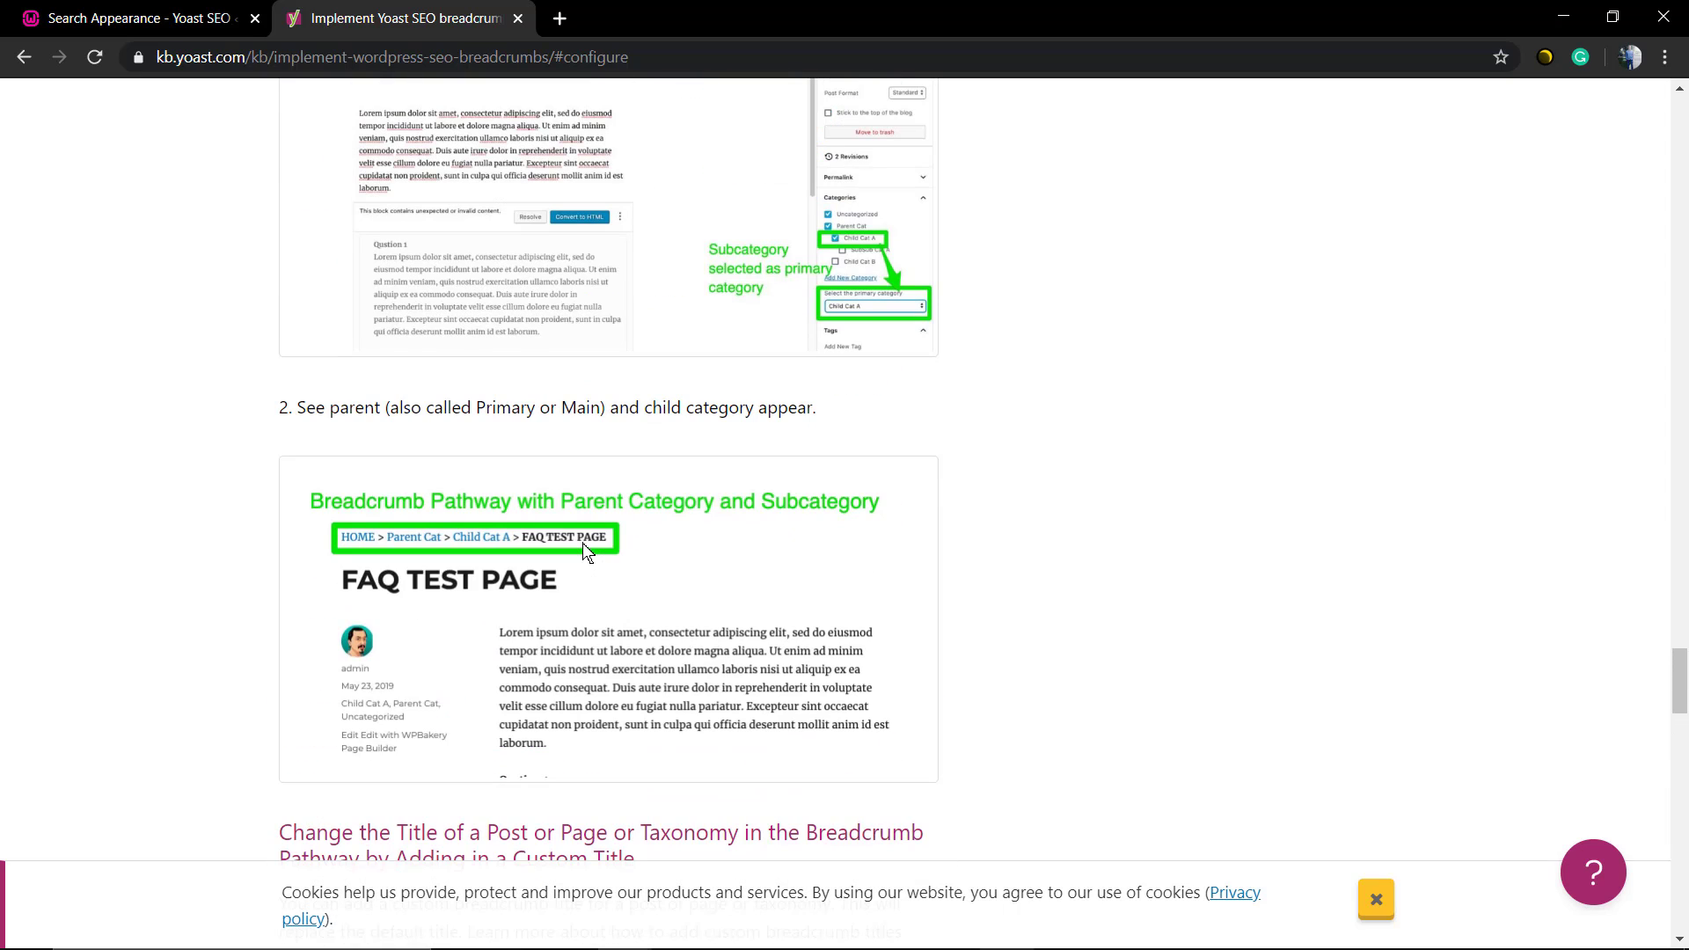
scroll(584, 547, down, 3)
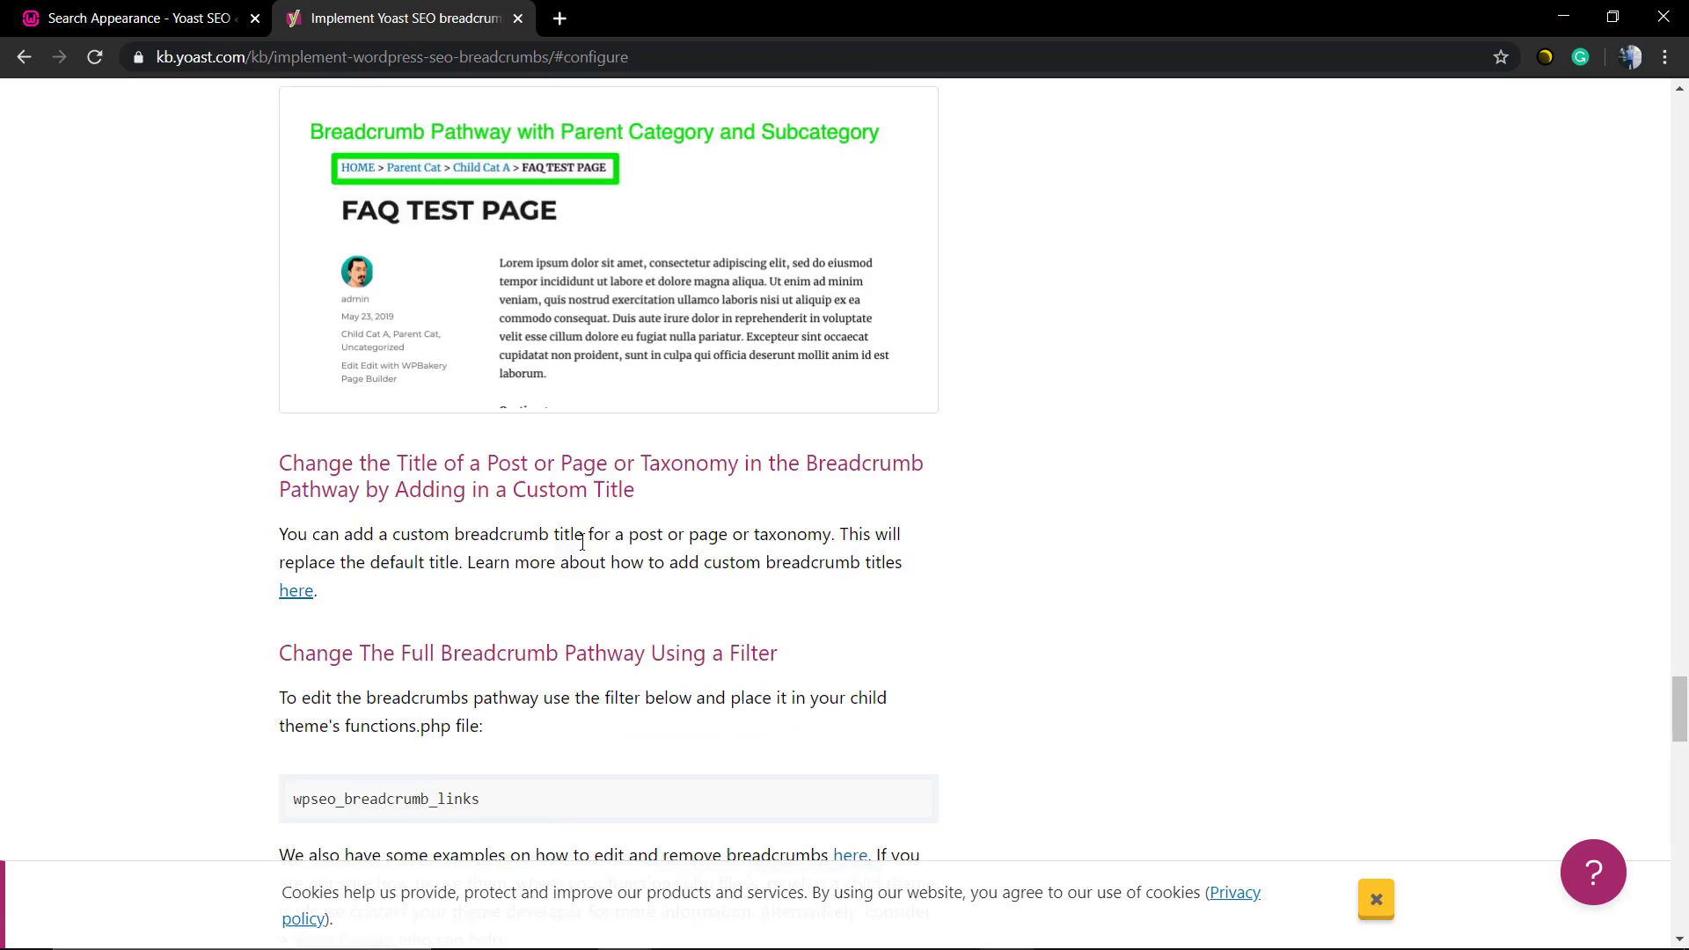
scroll(583, 544, down, 2)
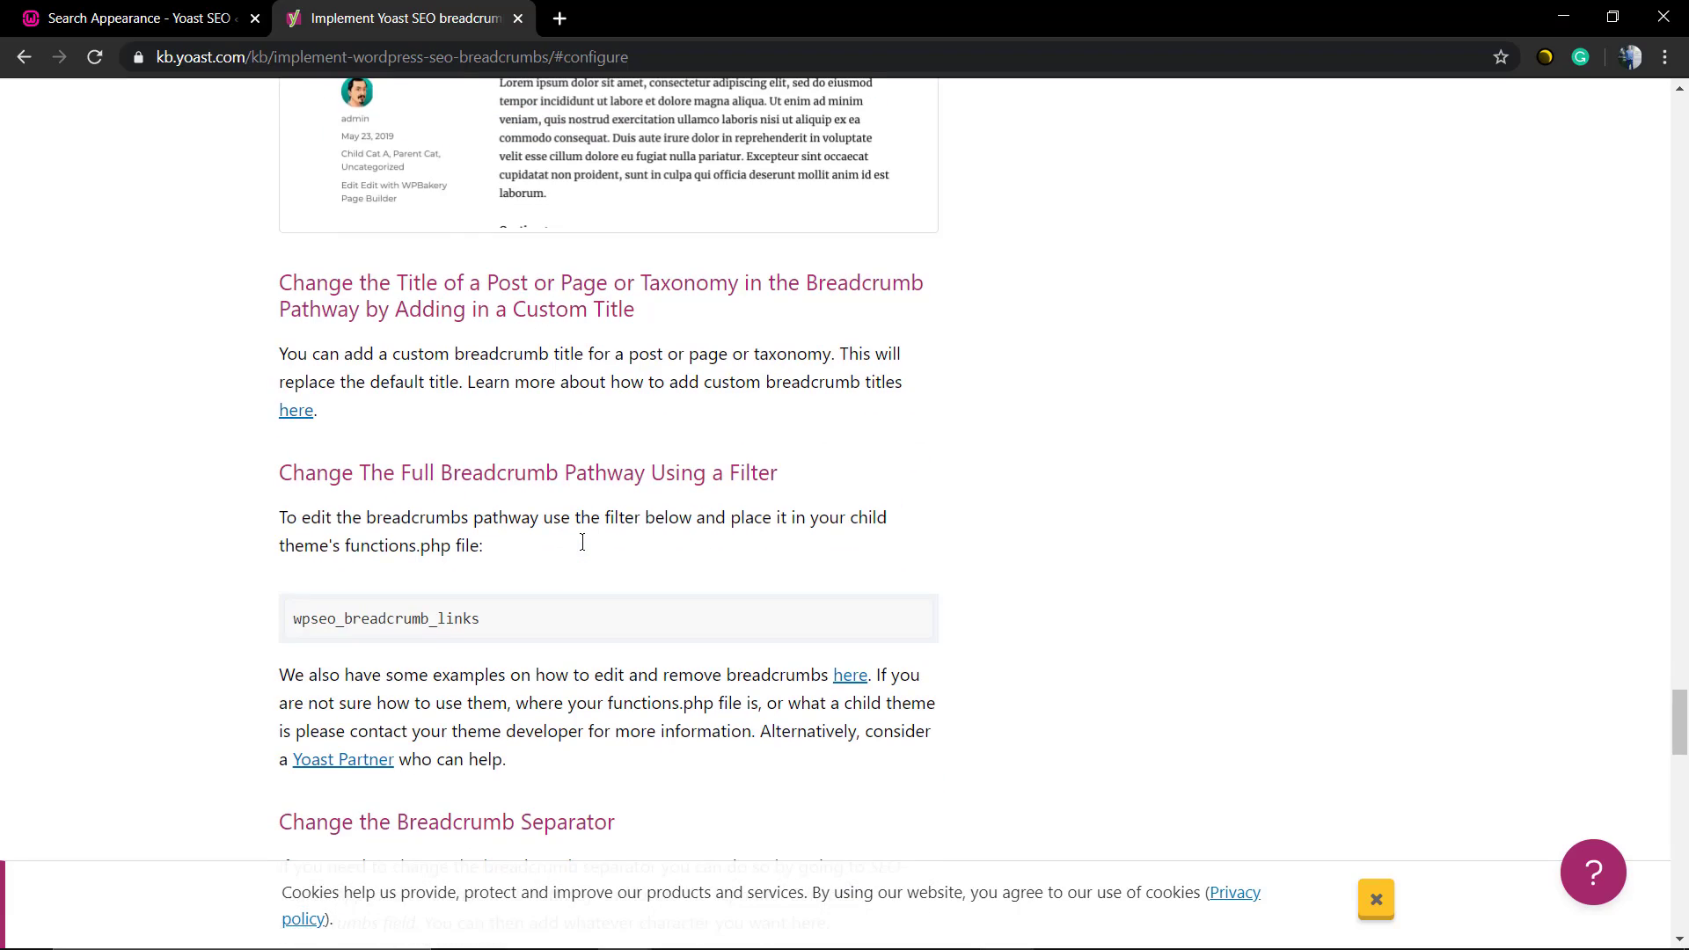
scroll(583, 544, up, 13)
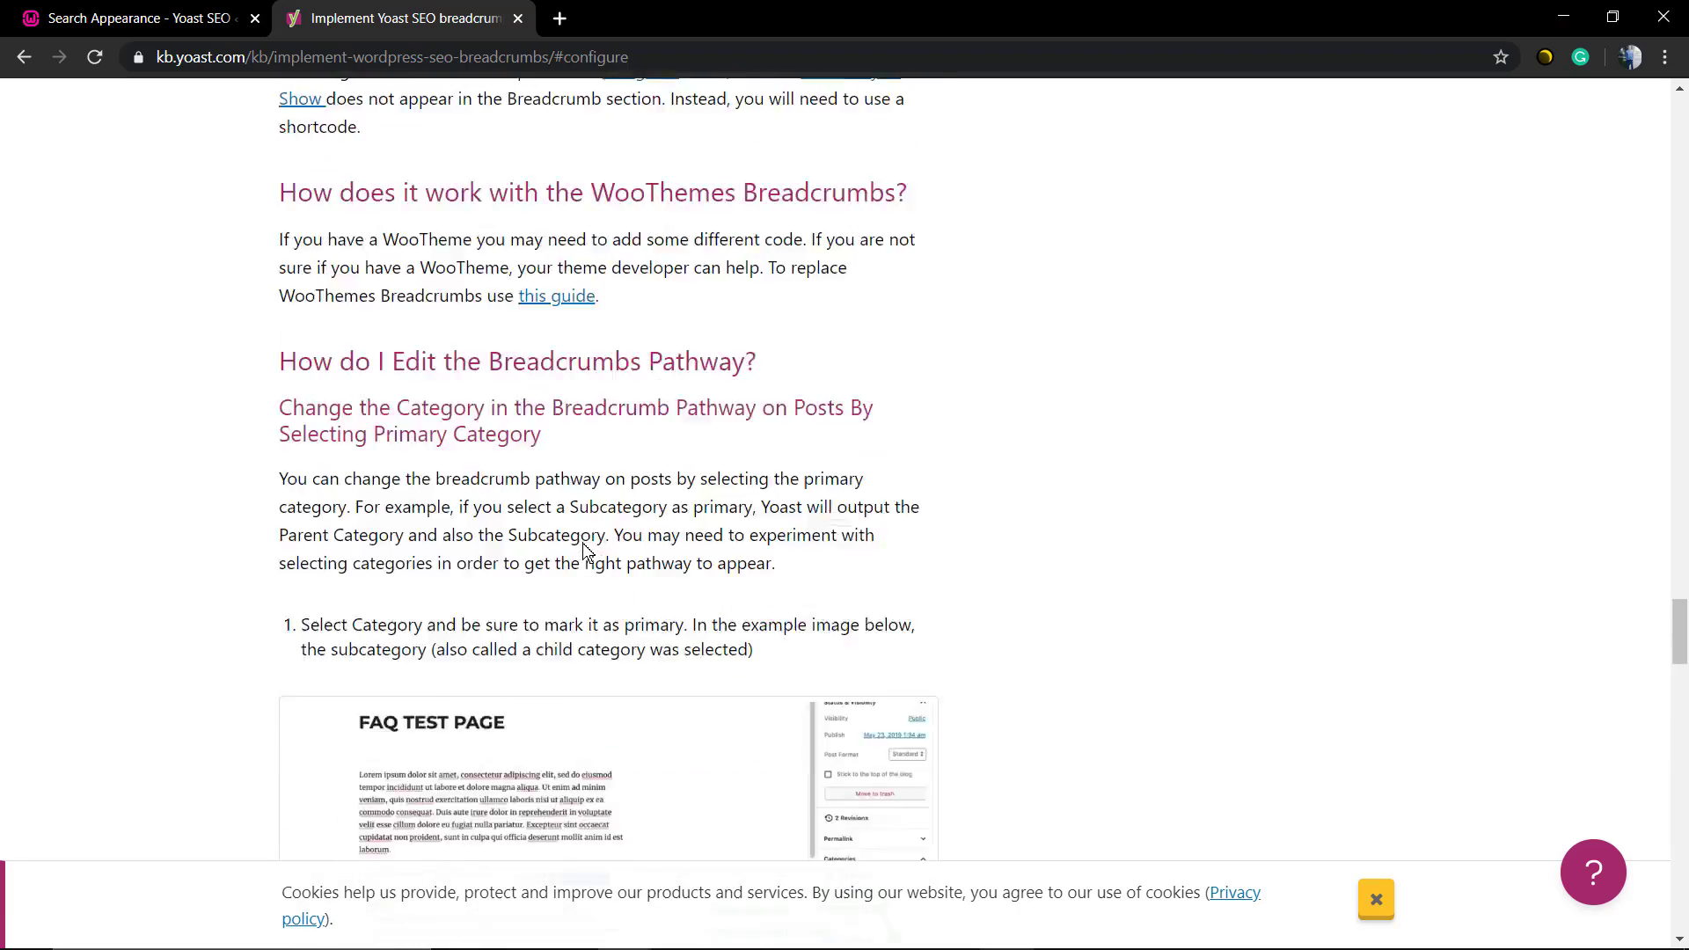
scroll(583, 543, up, 20)
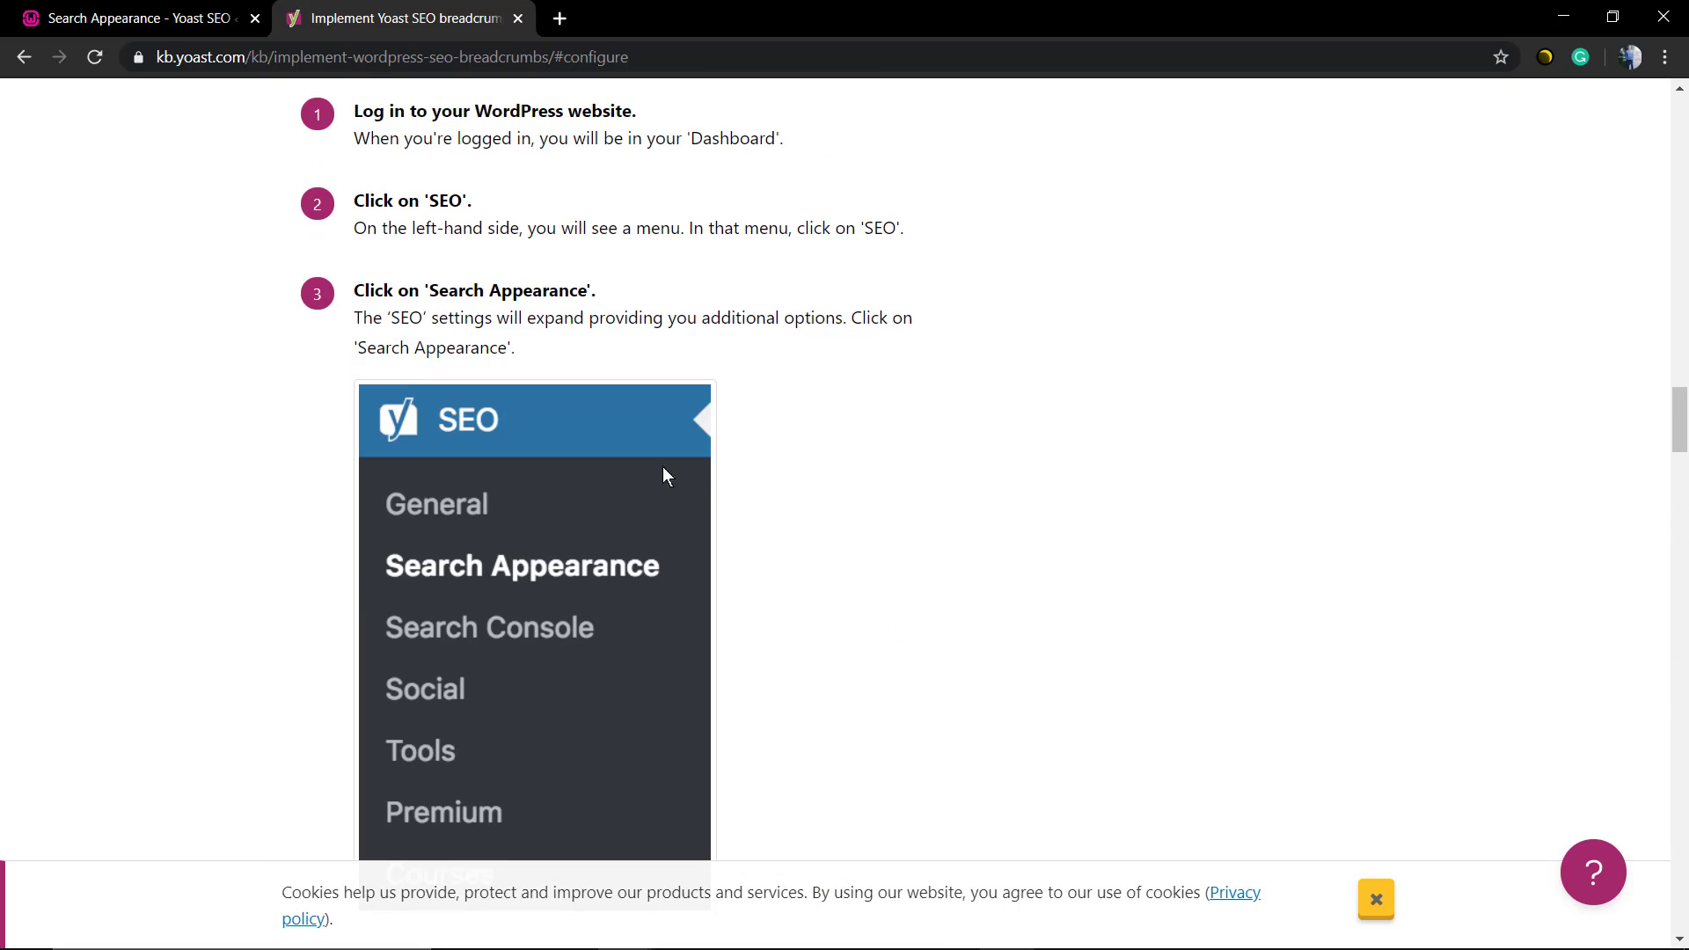
scroll(626, 421, up, 6)
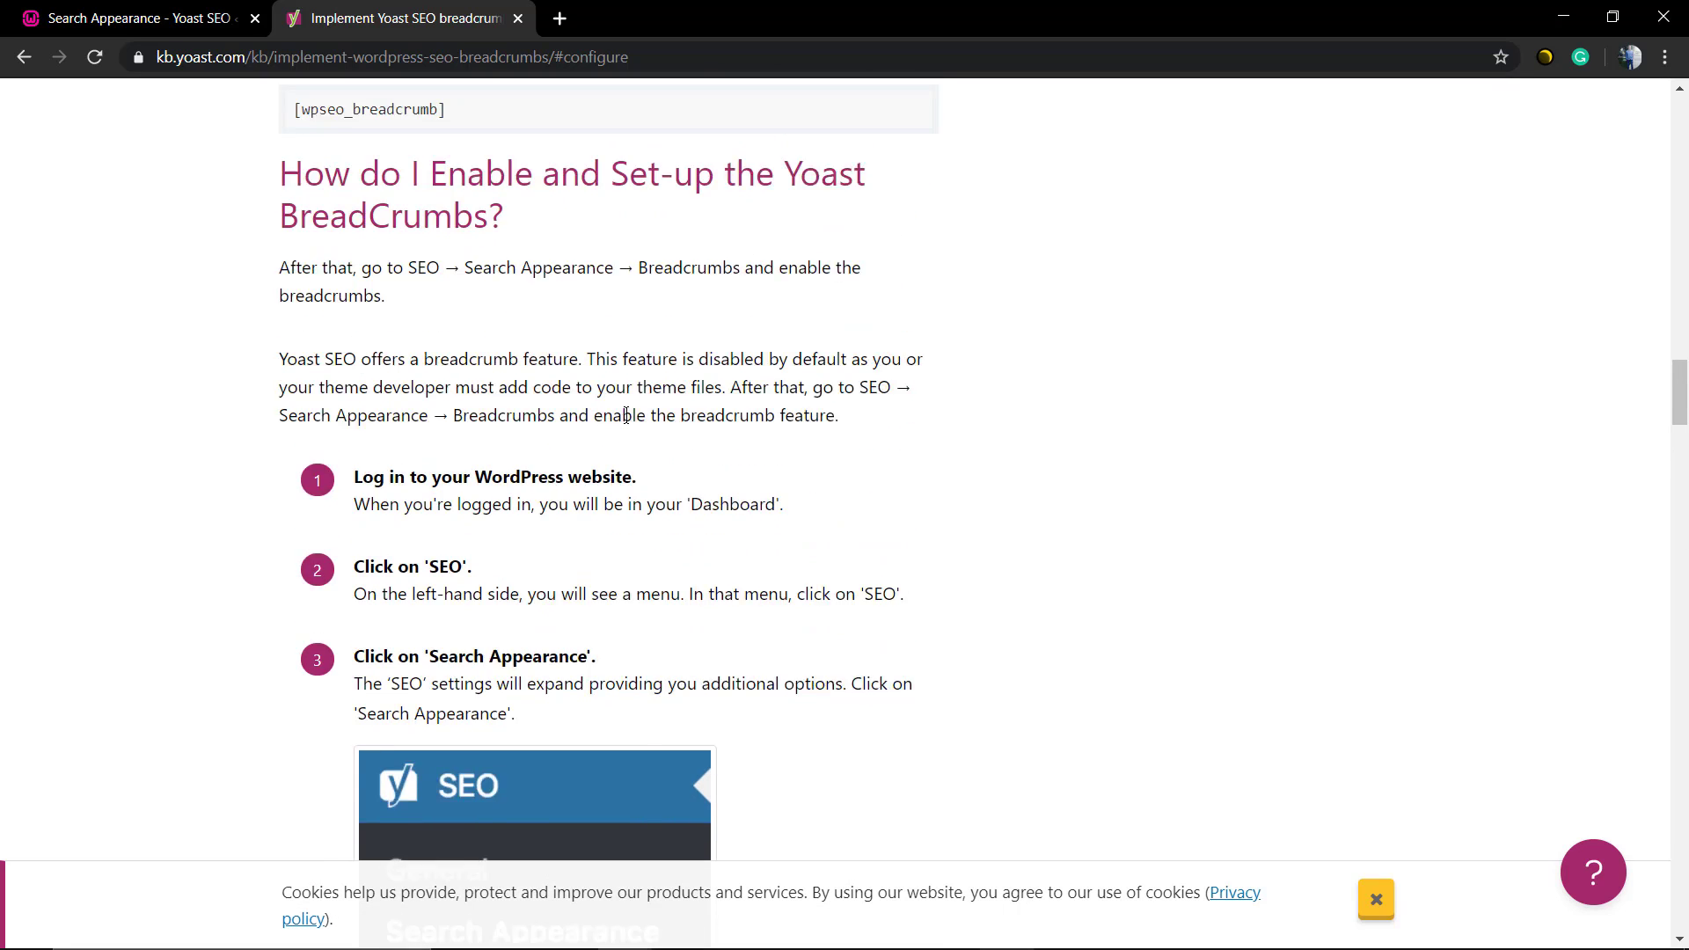
Step: Back in Search Appearance, open All Posts in a new tab and switch breadcrumbs to Enabled
click(132, 11)
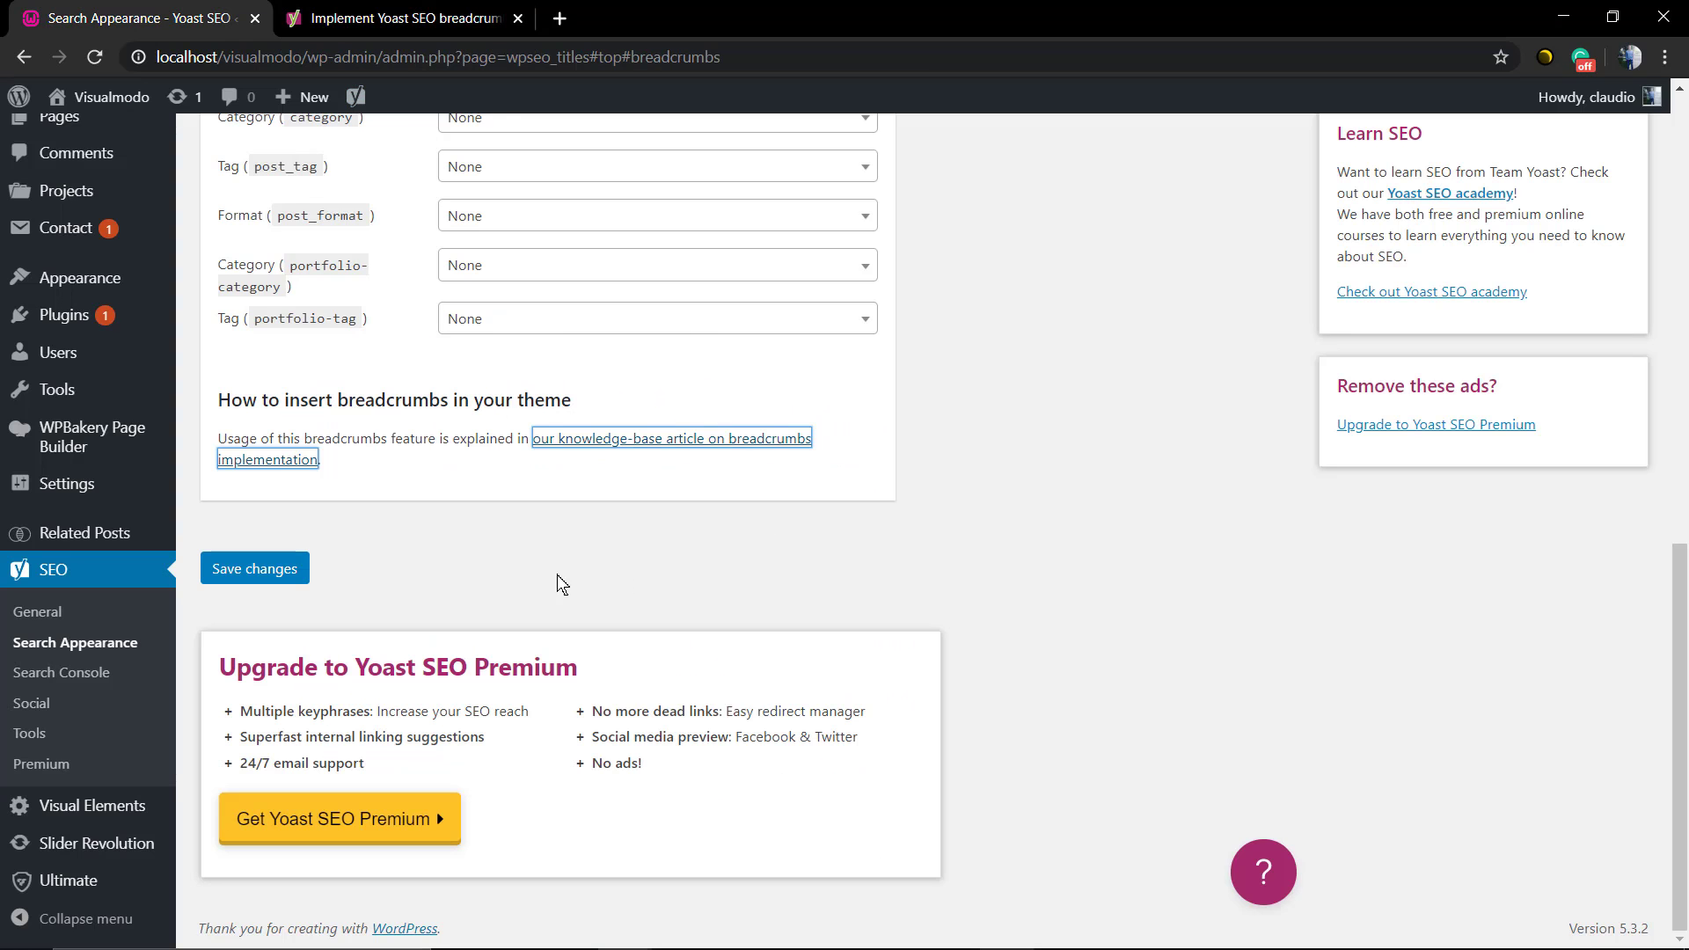
scroll(557, 580, up, 6)
scroll(538, 595, up, 5)
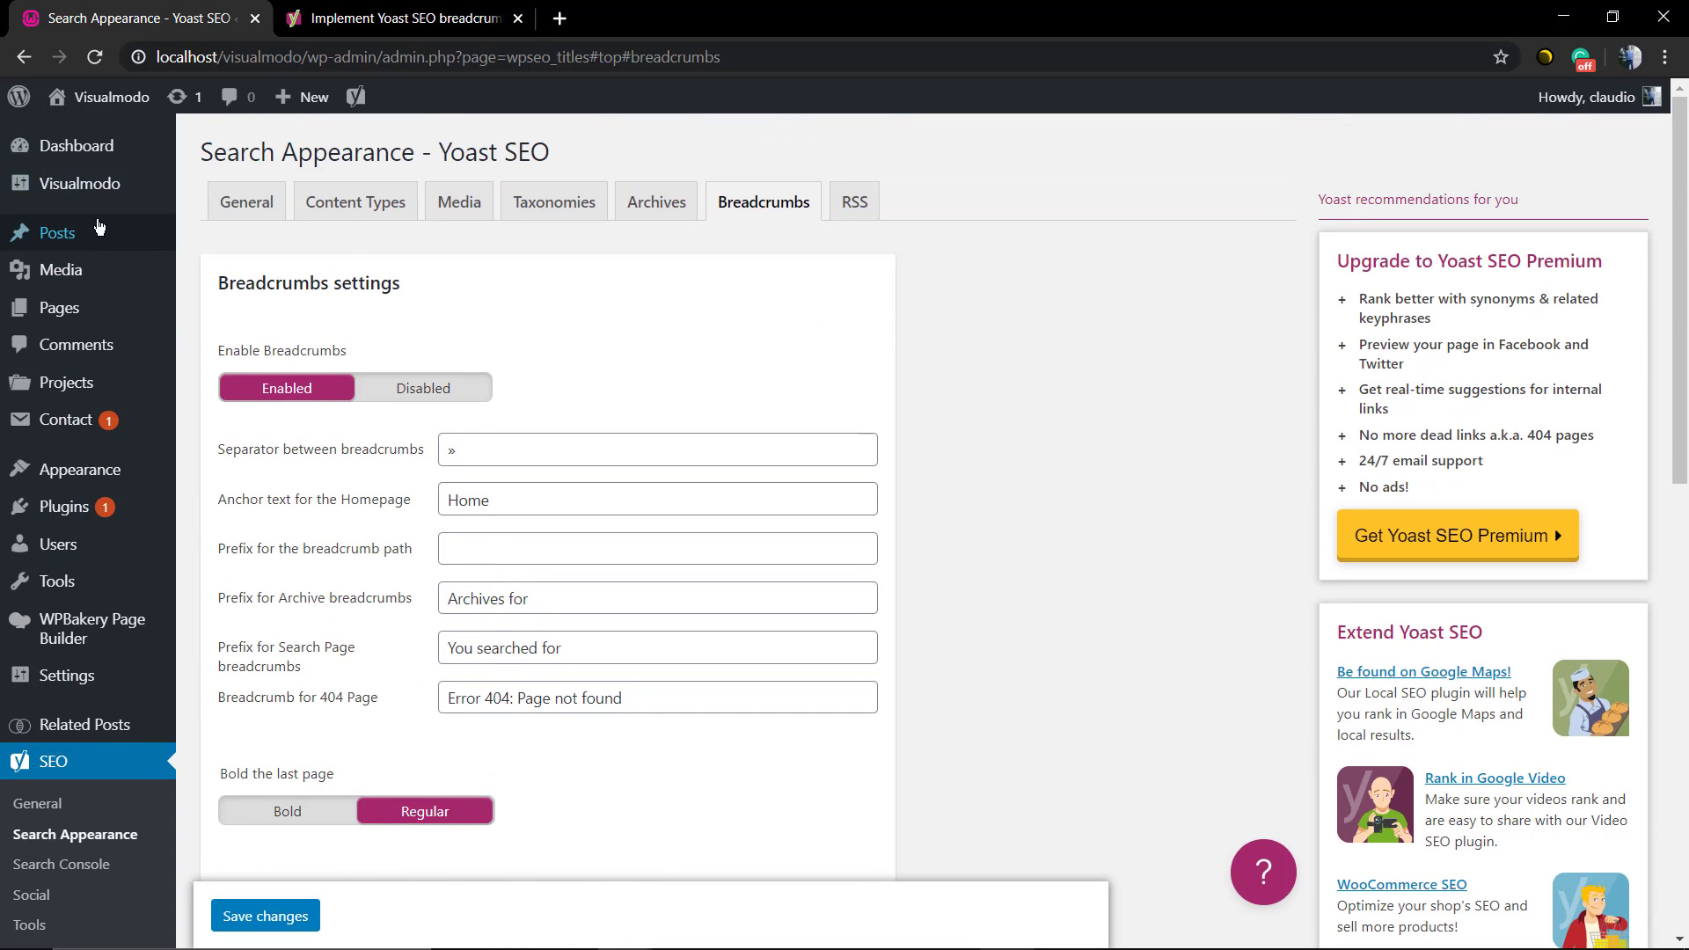
mouse_move(97, 232)
right_click(211, 239)
click(281, 249)
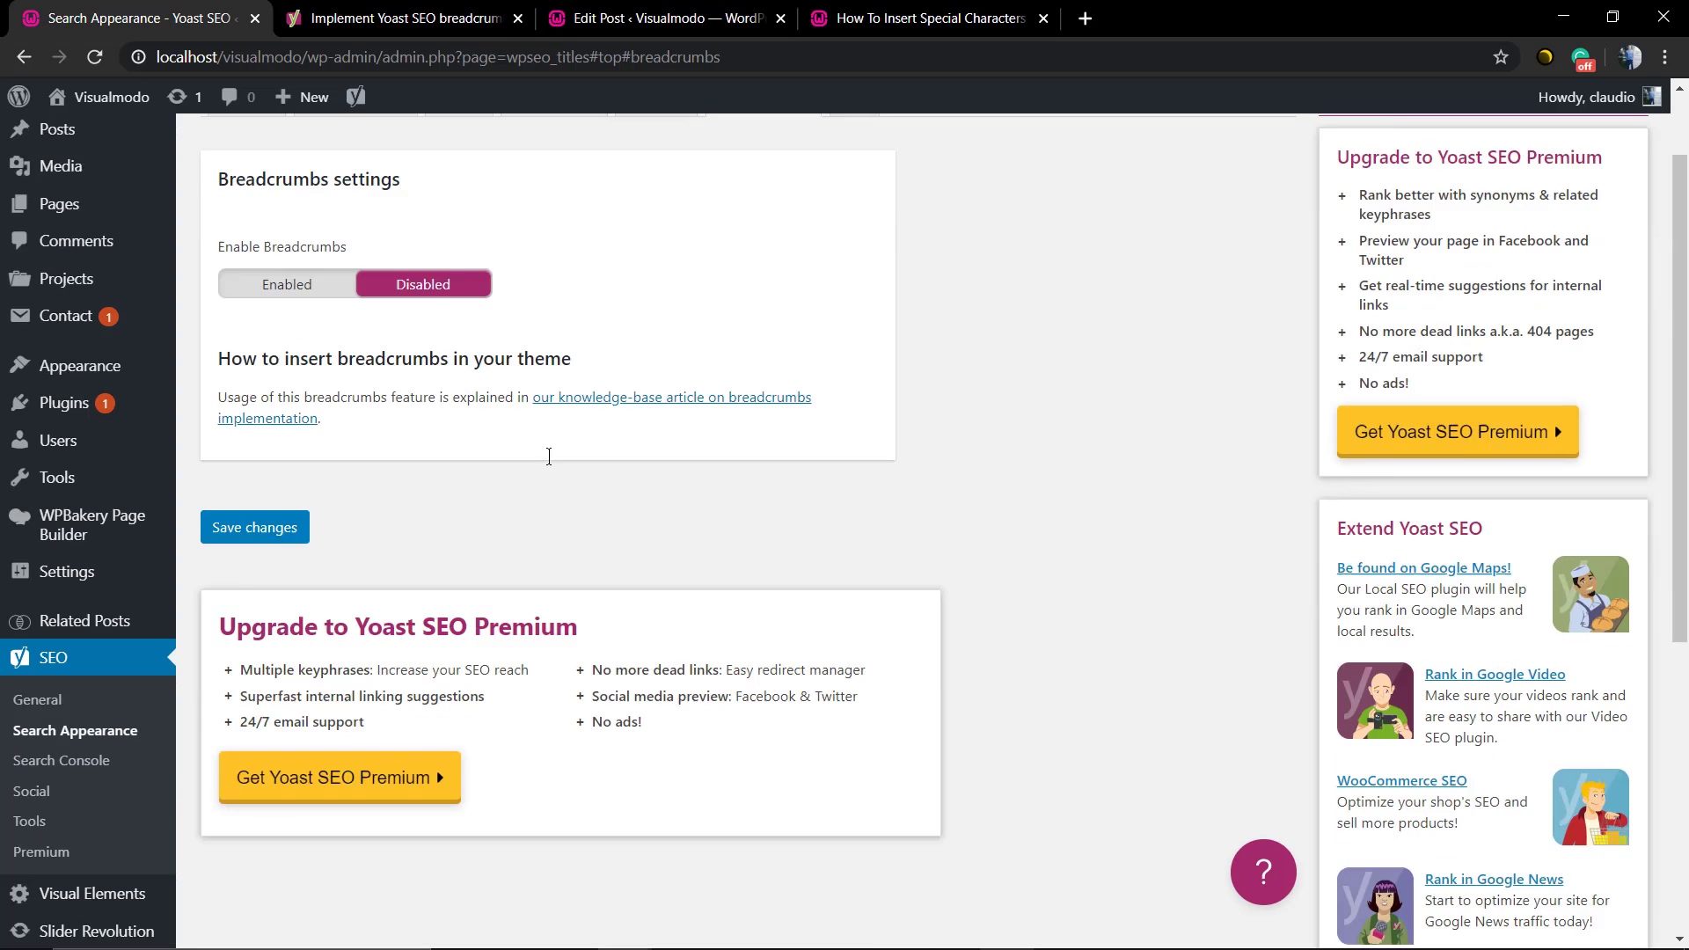
scroll(551, 463, up, 7)
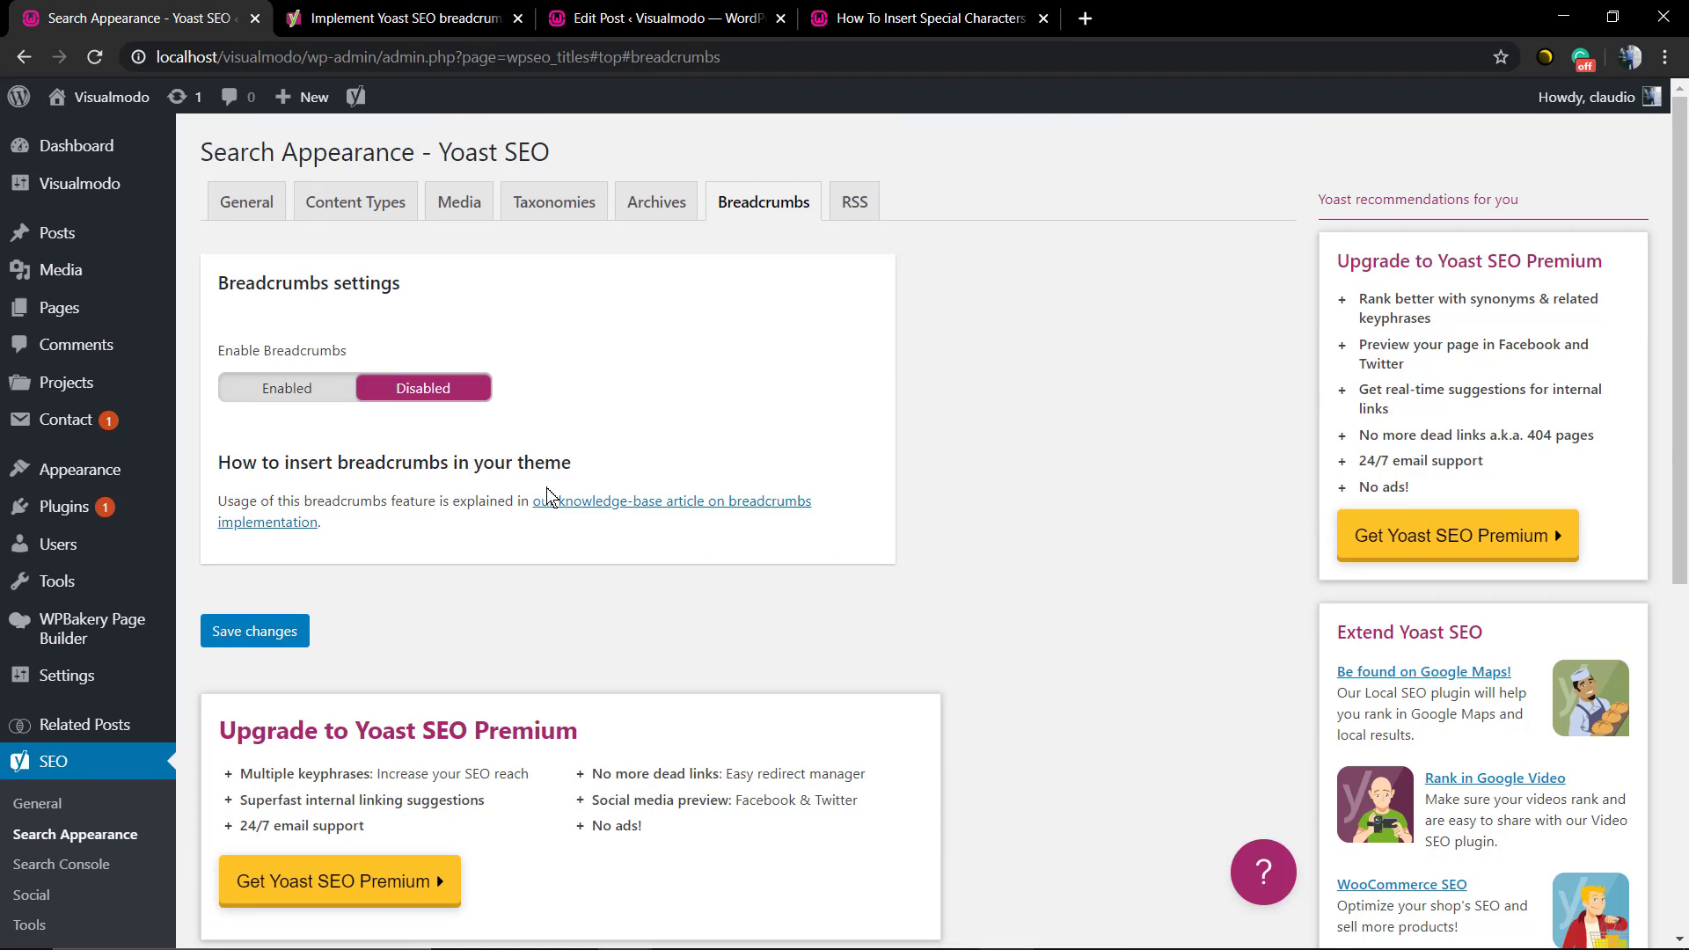
click(280, 390)
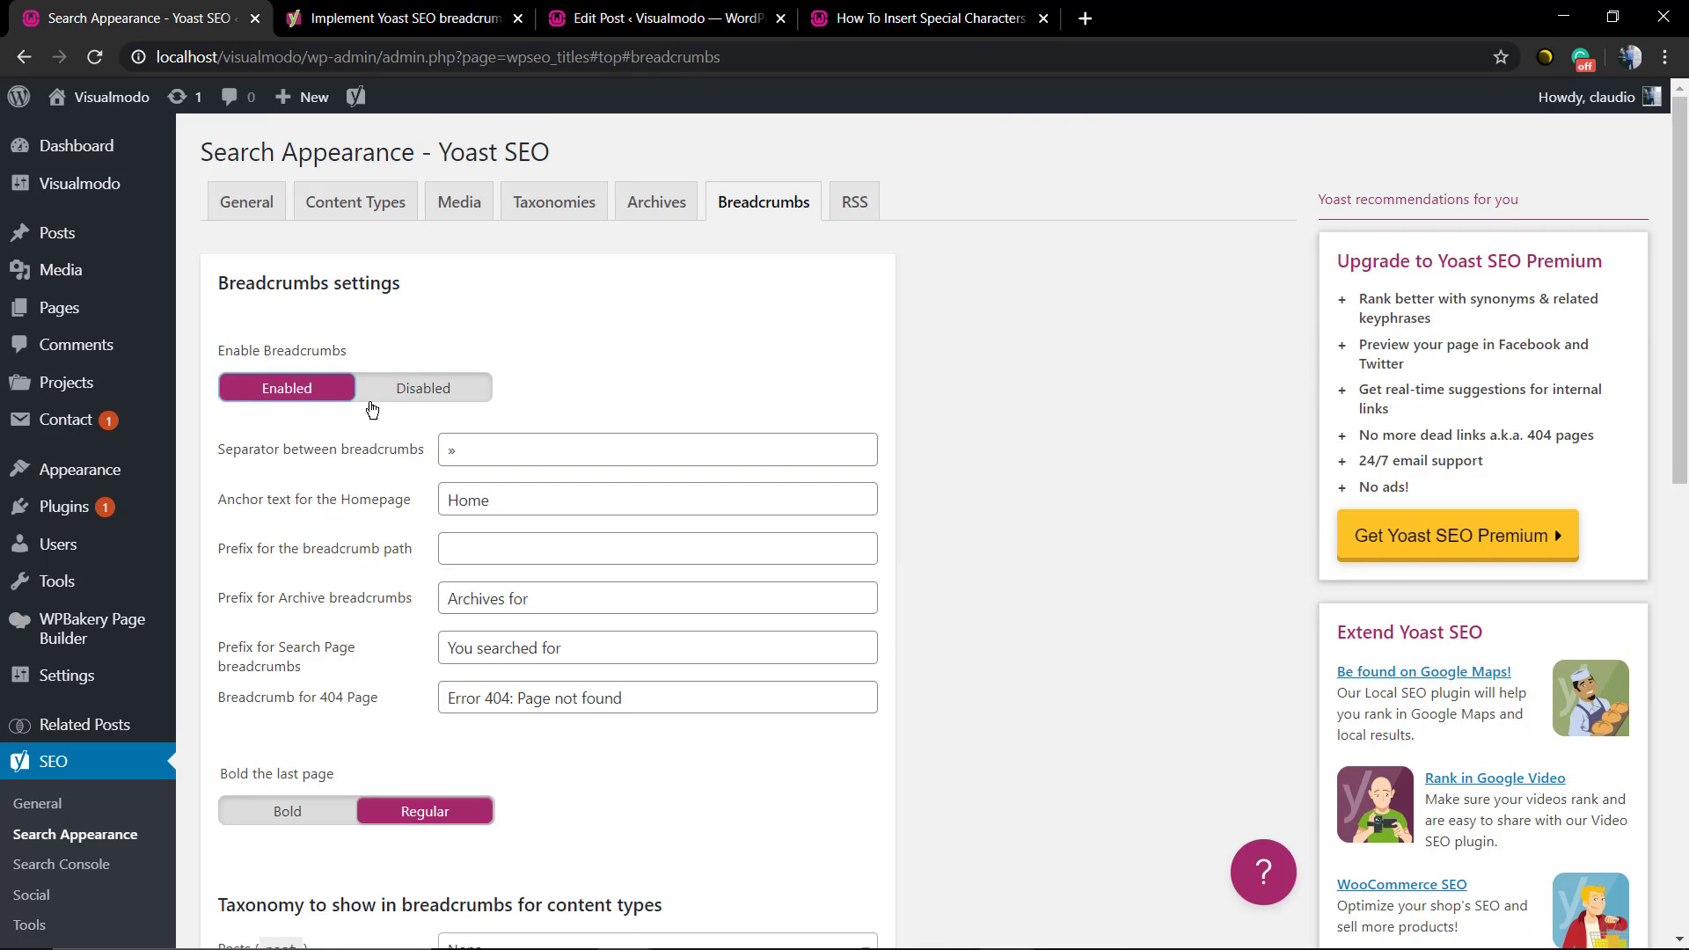
Step: Review the RSS content-before-each-post field and Available variables such as %%AUTHORLINK%%
click(857, 204)
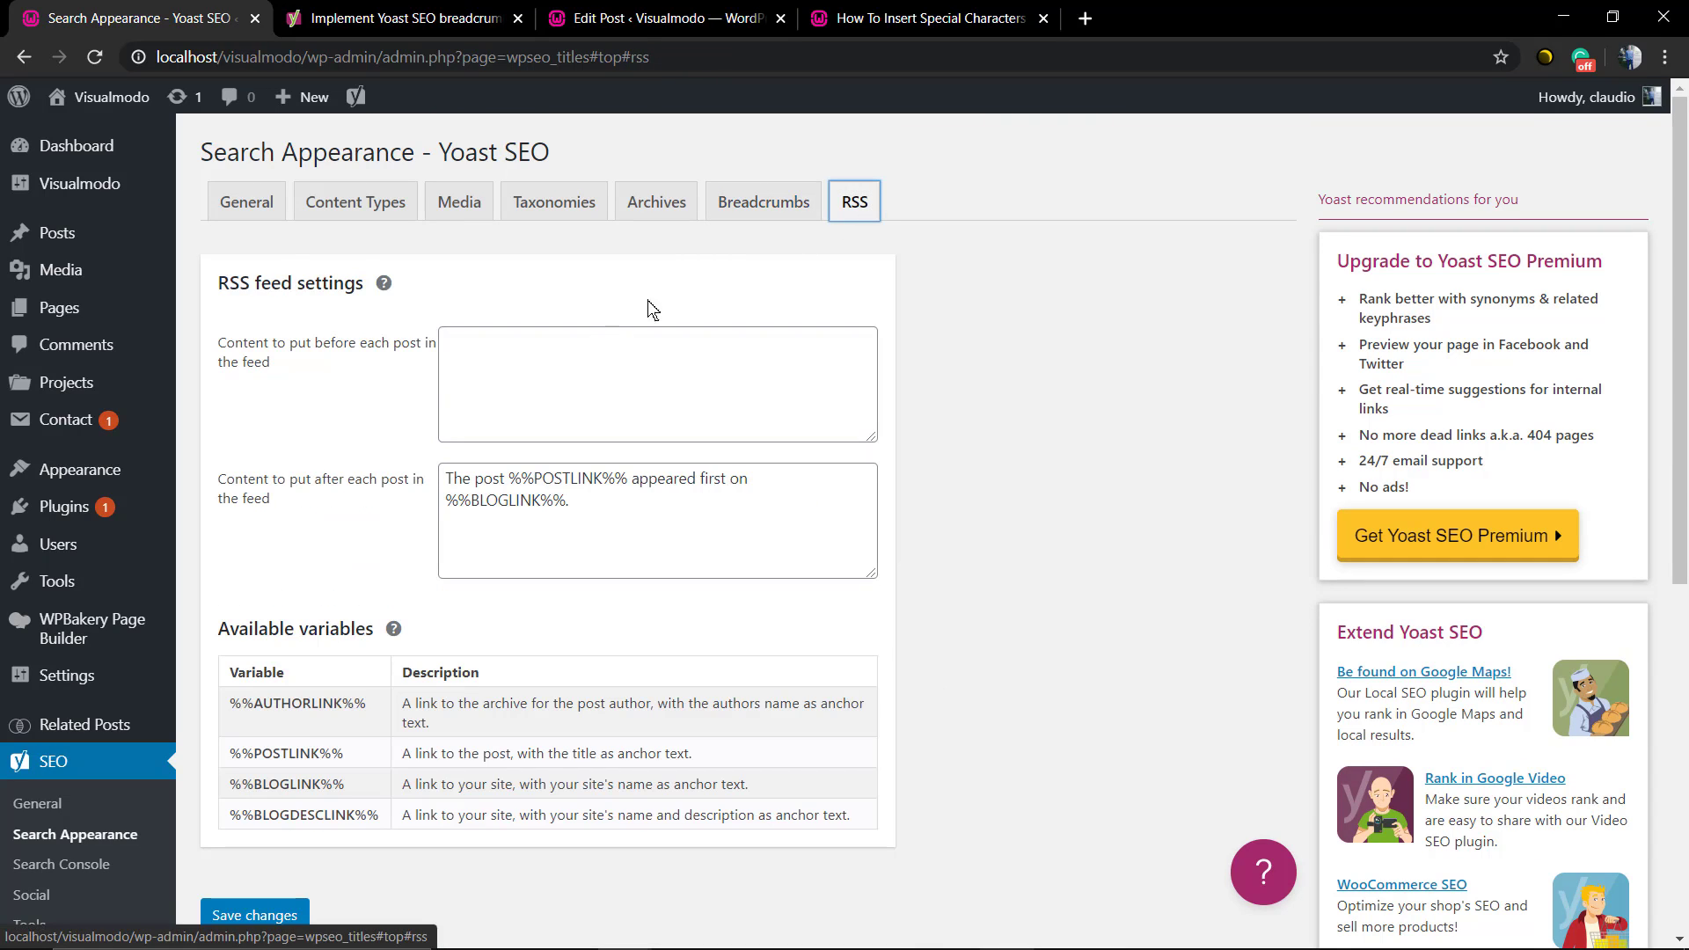
click(487, 380)
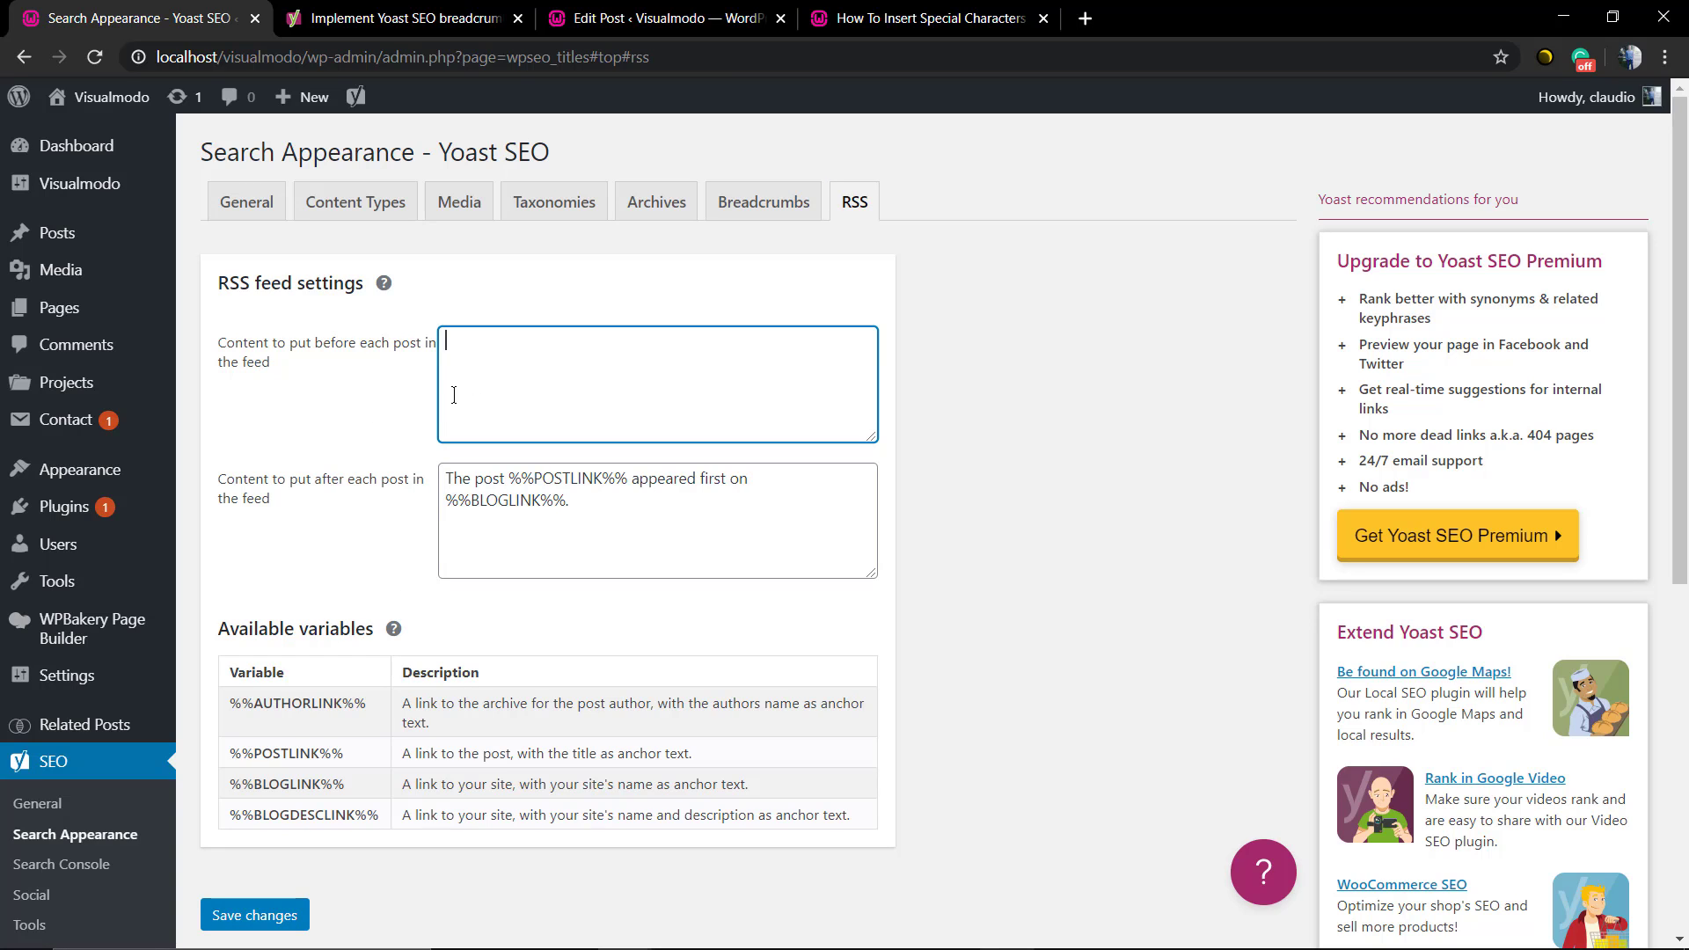
scroll(482, 381, down, 4)
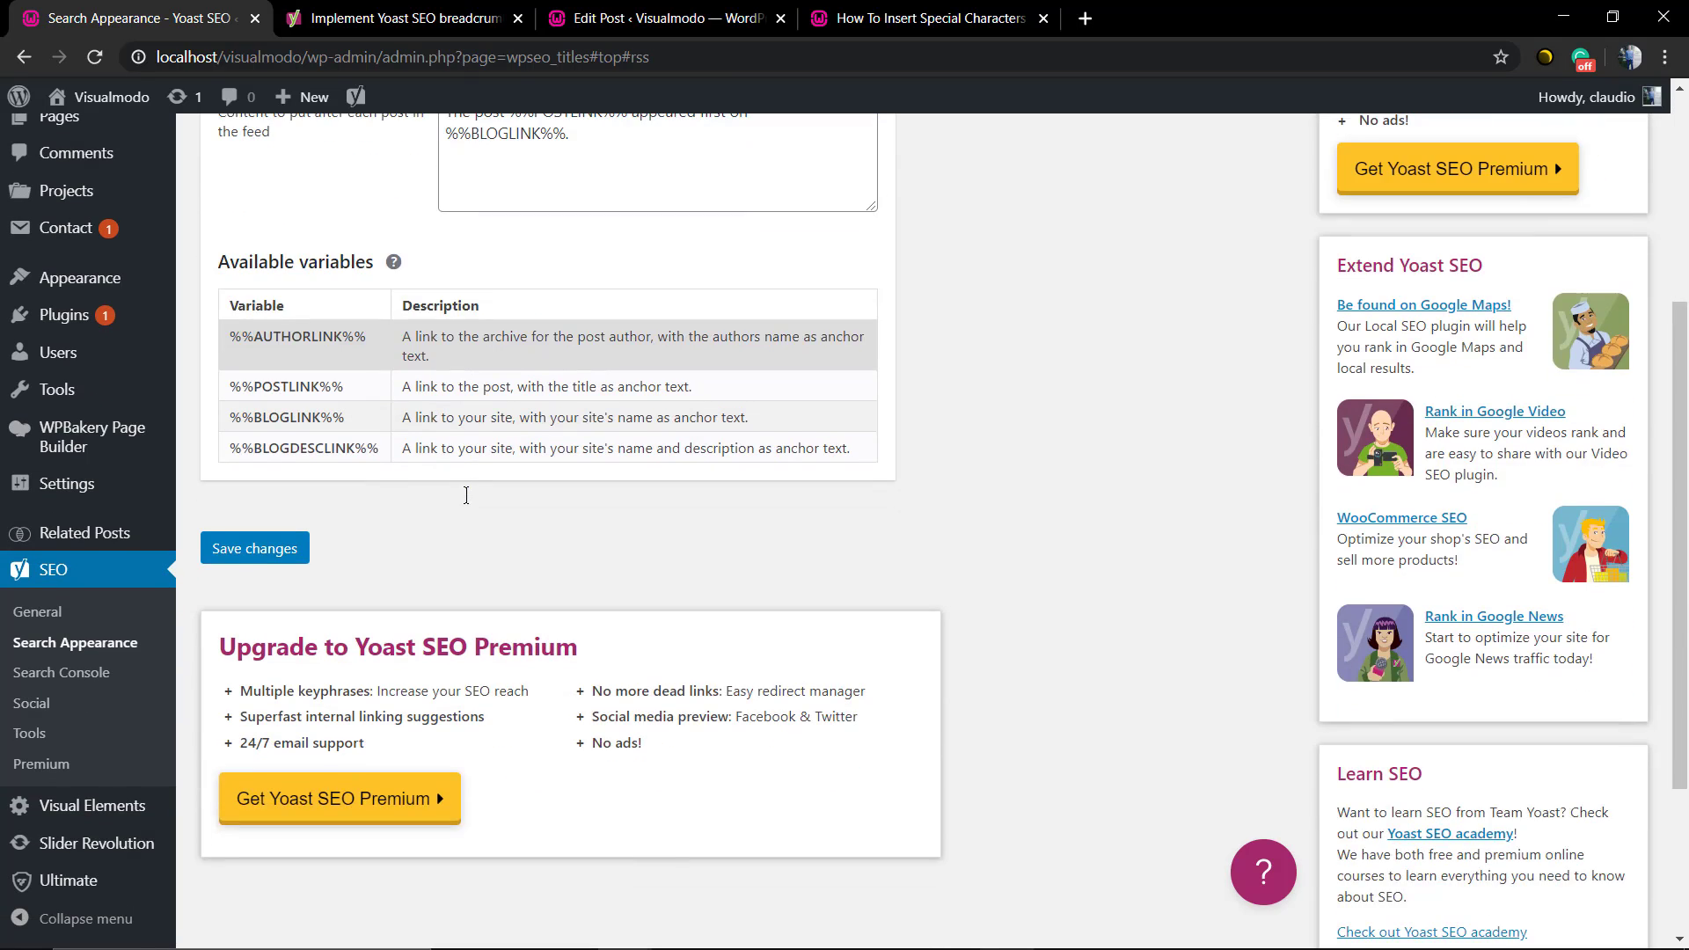
scroll(466, 496, up, 2)
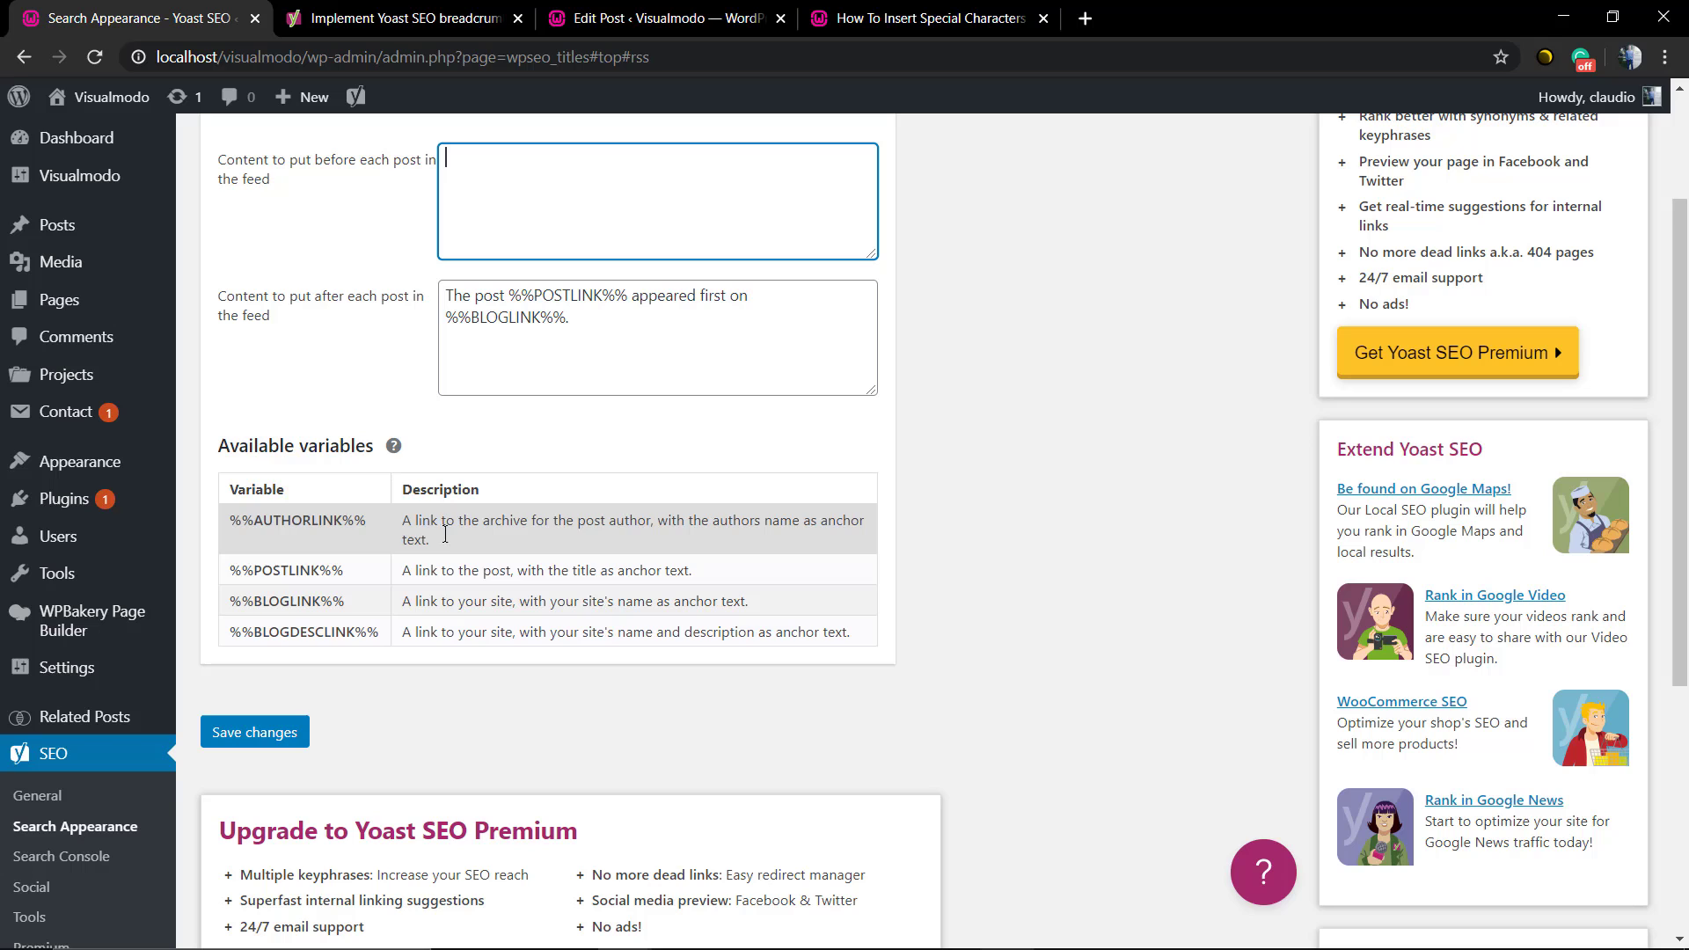
triple_click(459, 526)
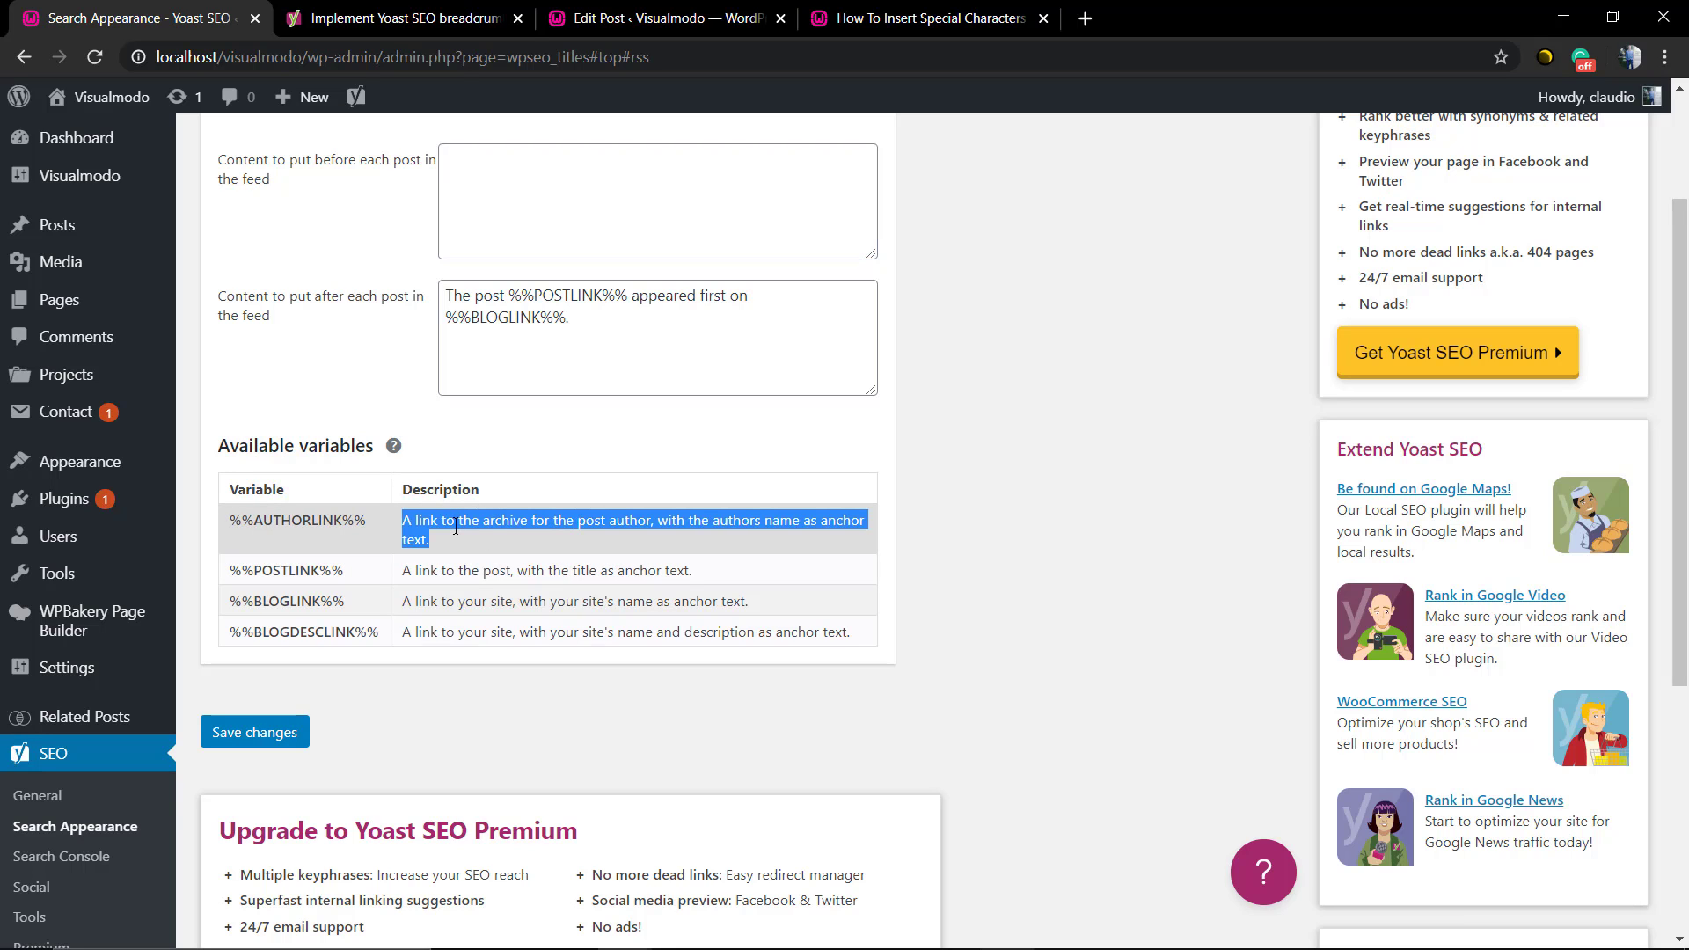
scroll(456, 528, up, 2)
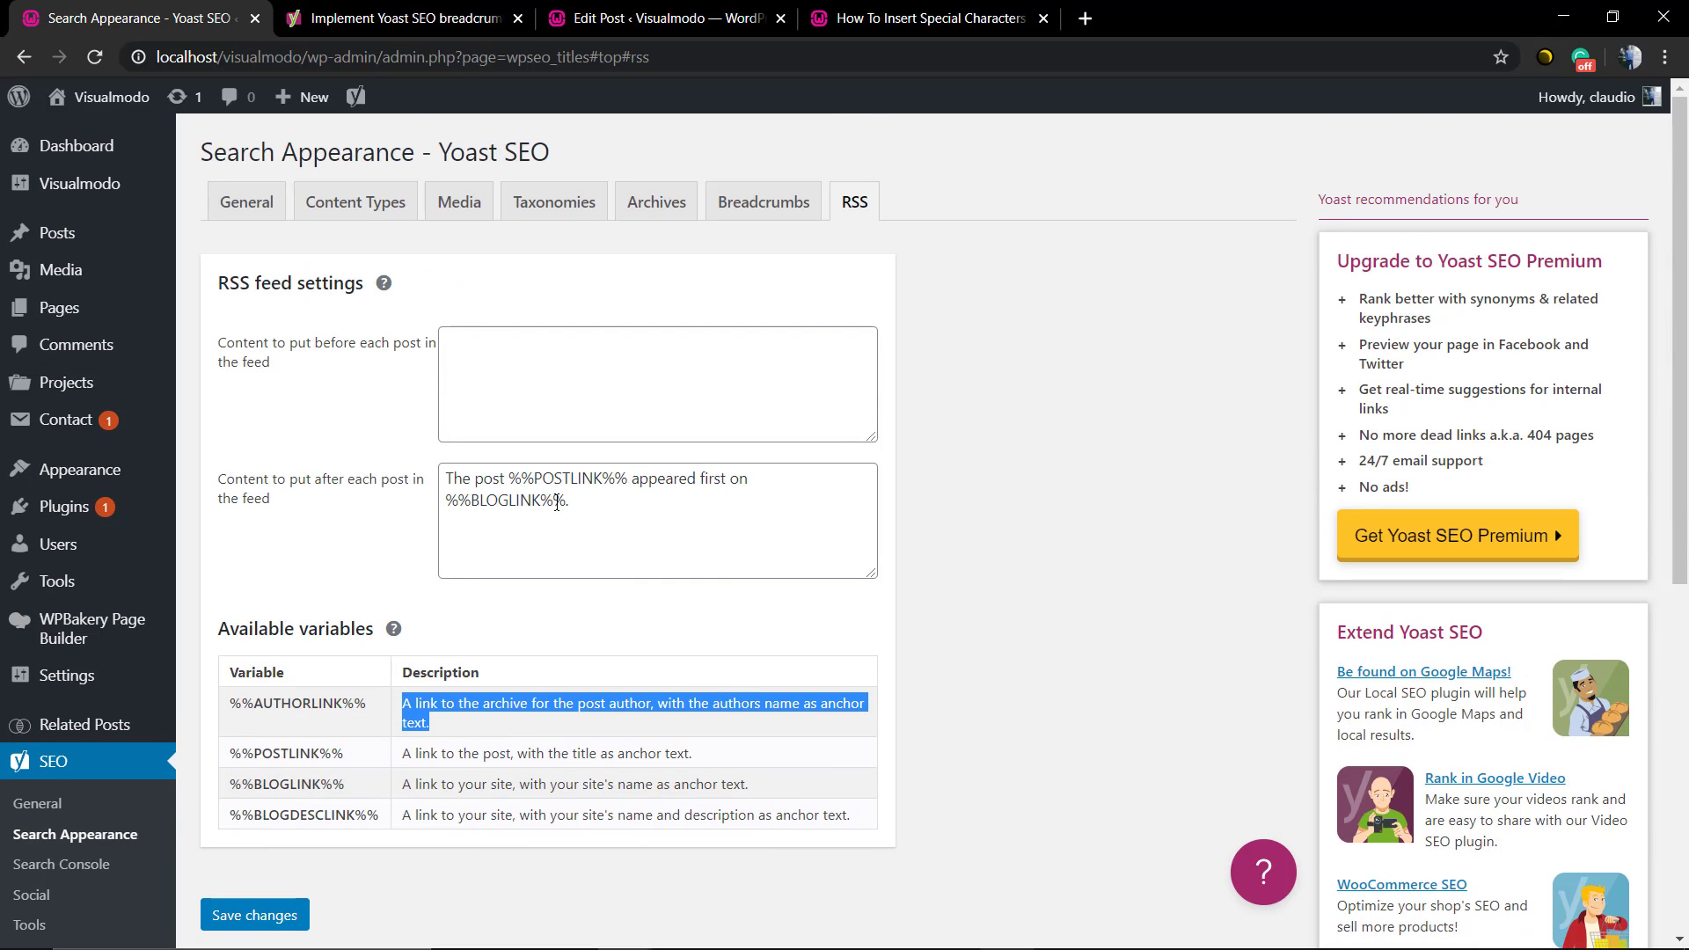
Step: Inspect the unchanged content-after-each-post text, then view the General search appearance settings
click(557, 503)
triple_click(557, 504)
click(557, 503)
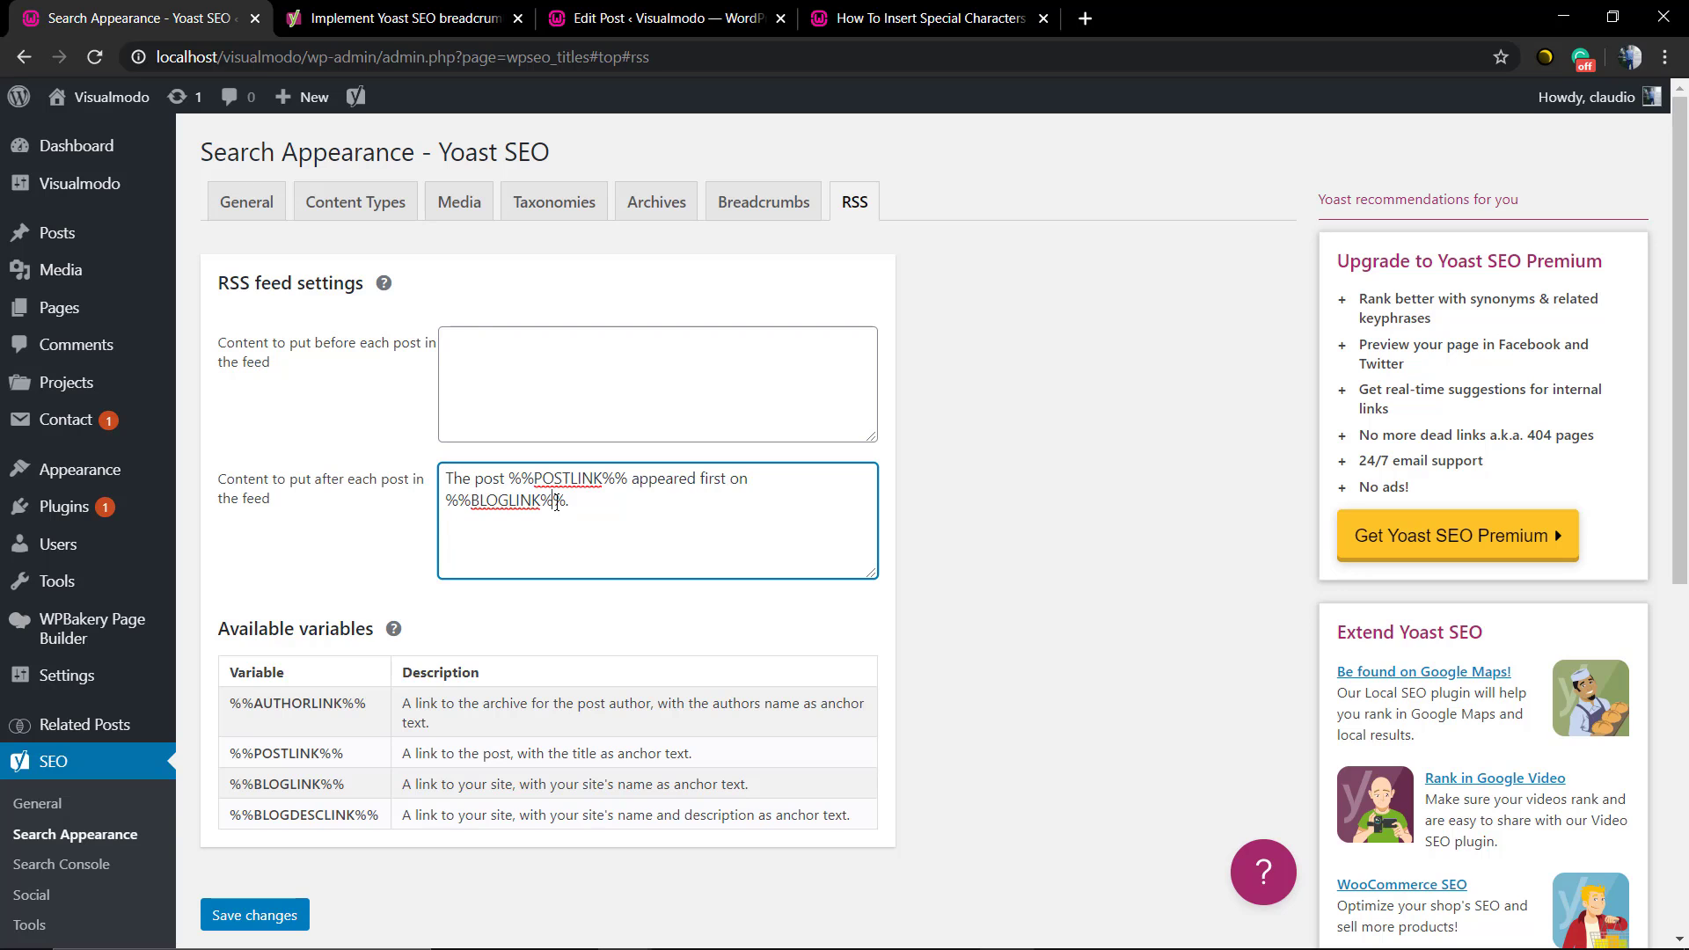
scroll(557, 503, down, 6)
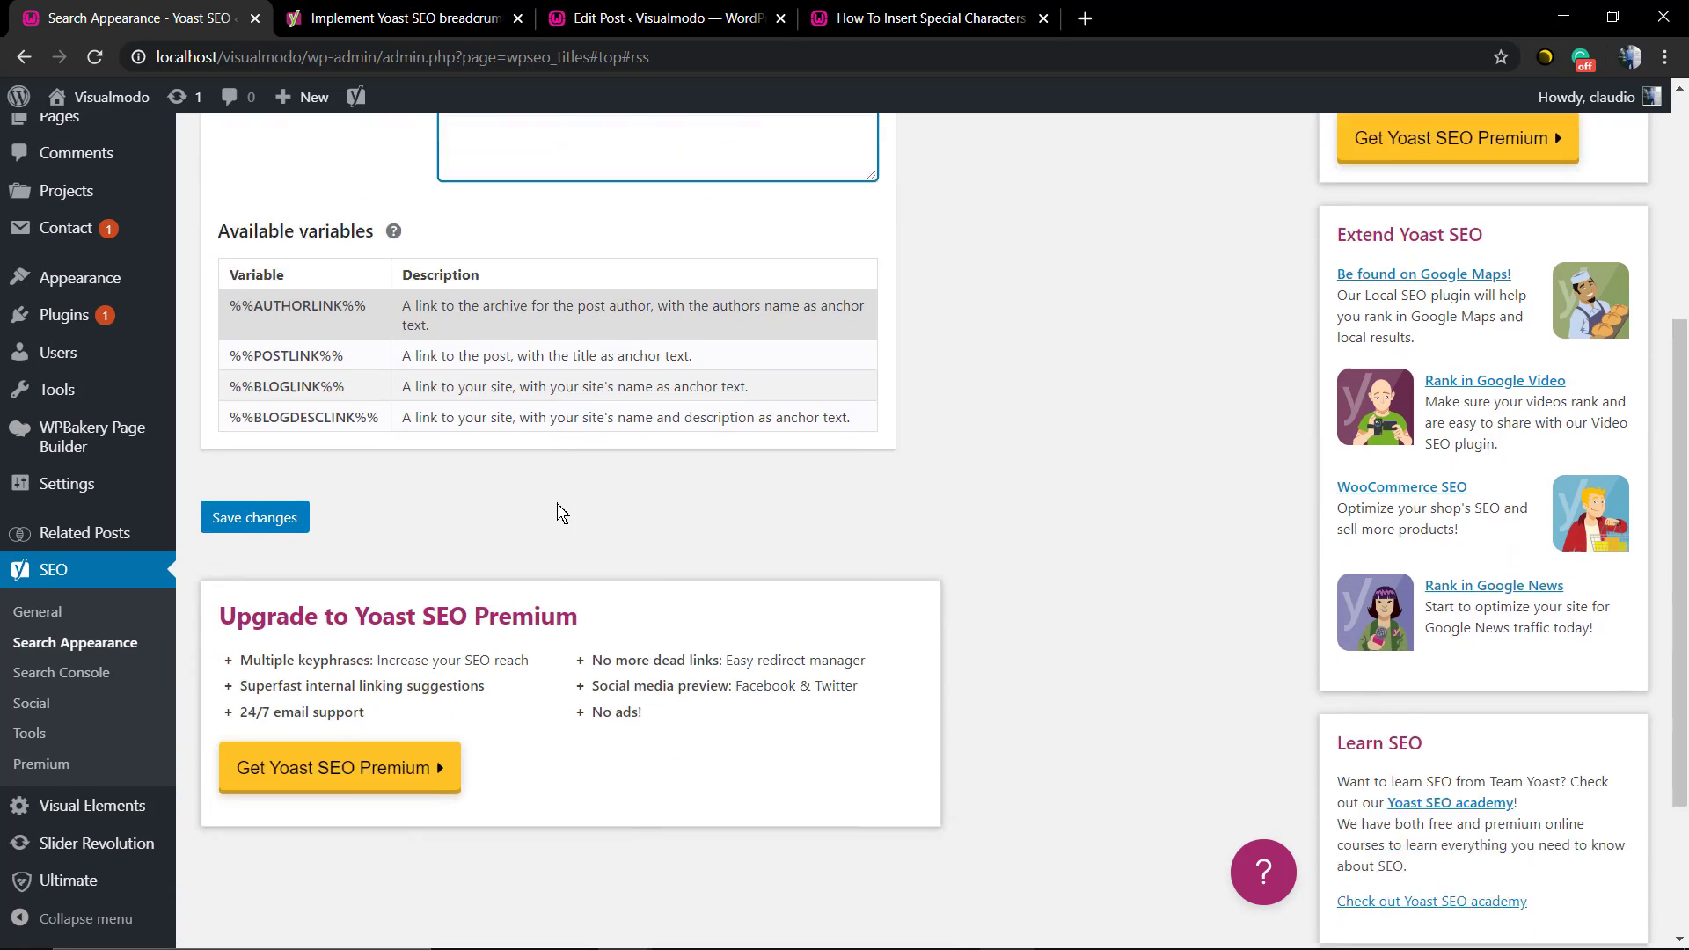
scroll(183, 585, up, 6)
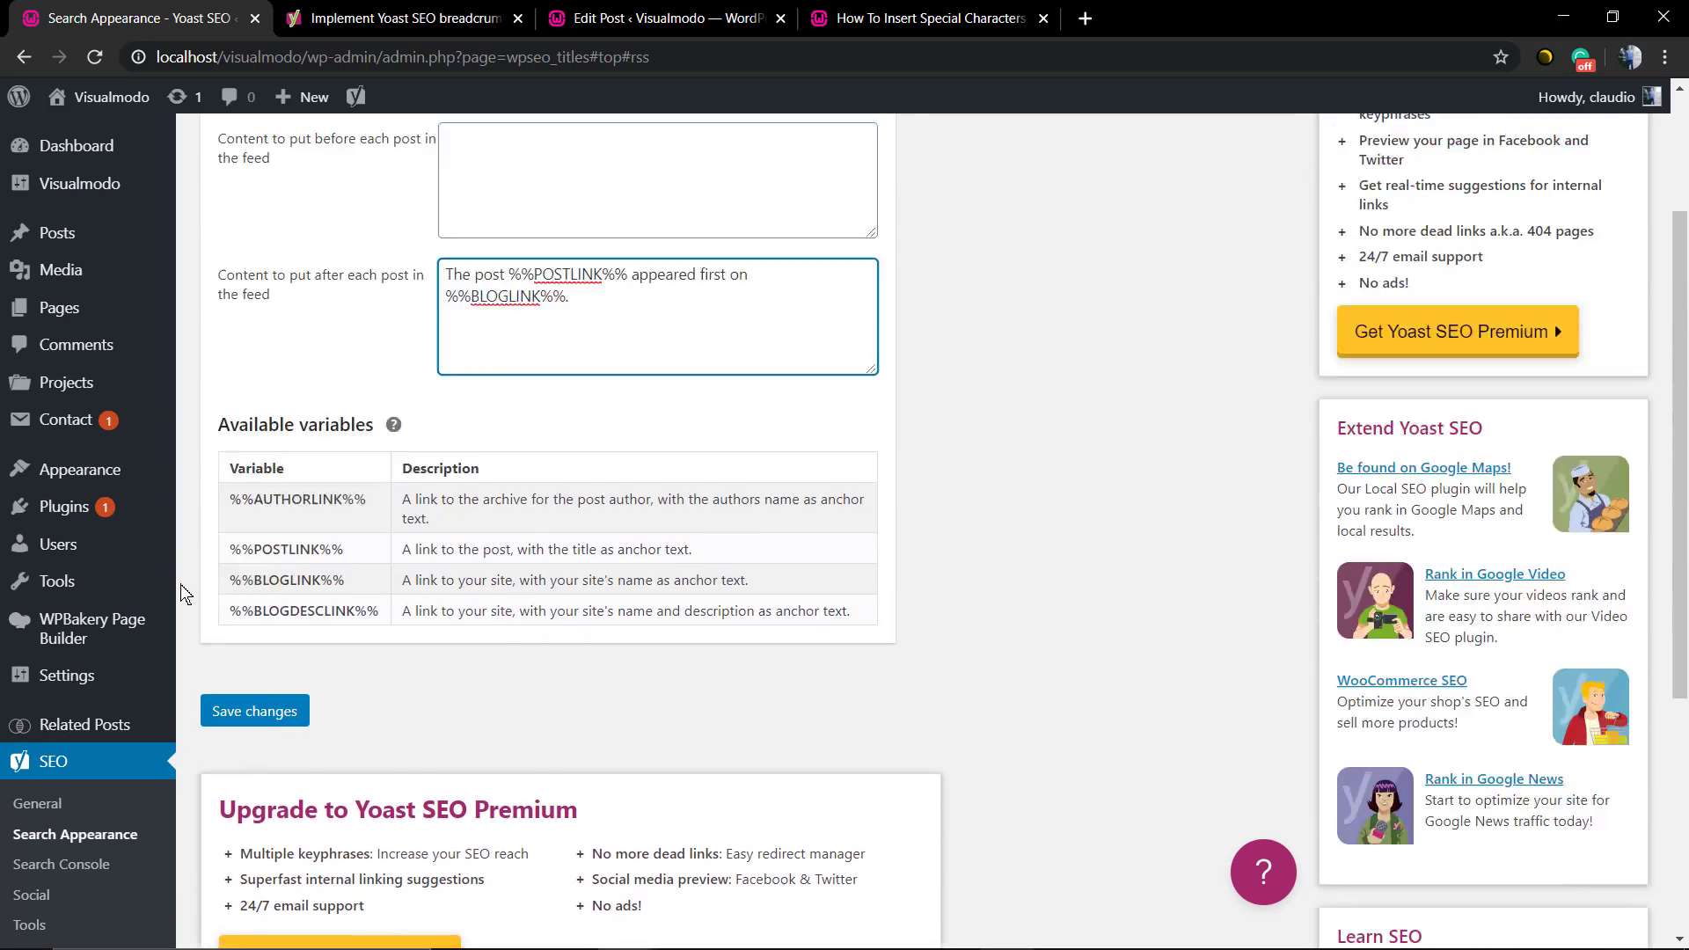
click(247, 203)
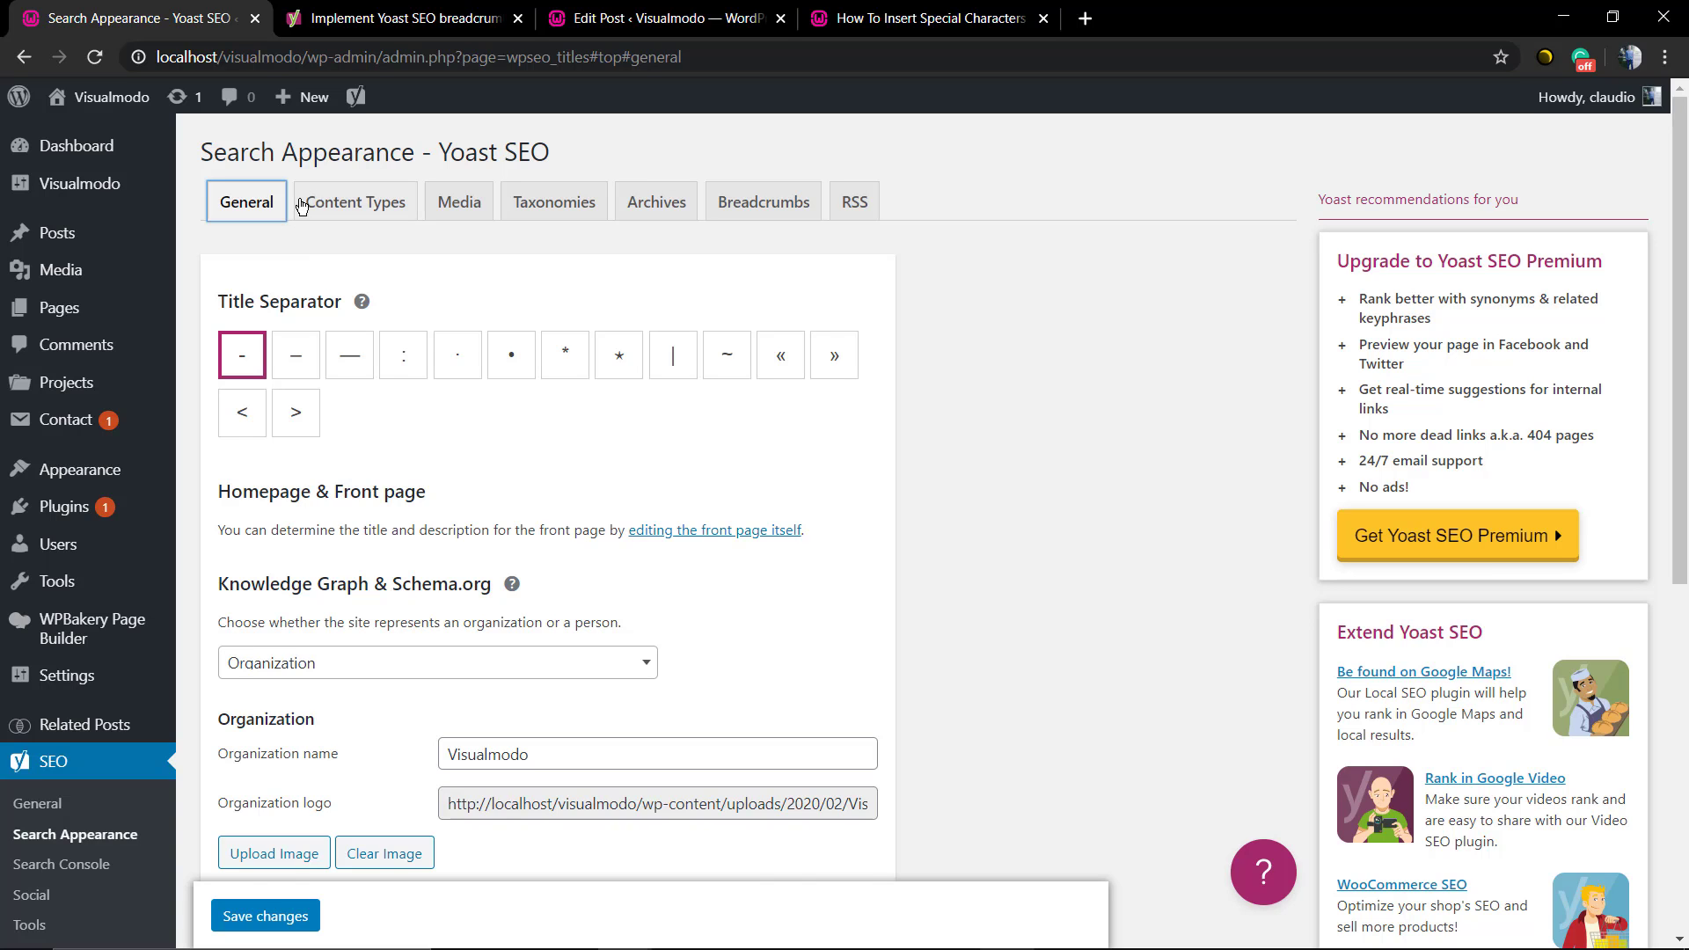
Step: Display the Content Types settings, where Posts appear in search results with dates hidden
click(306, 203)
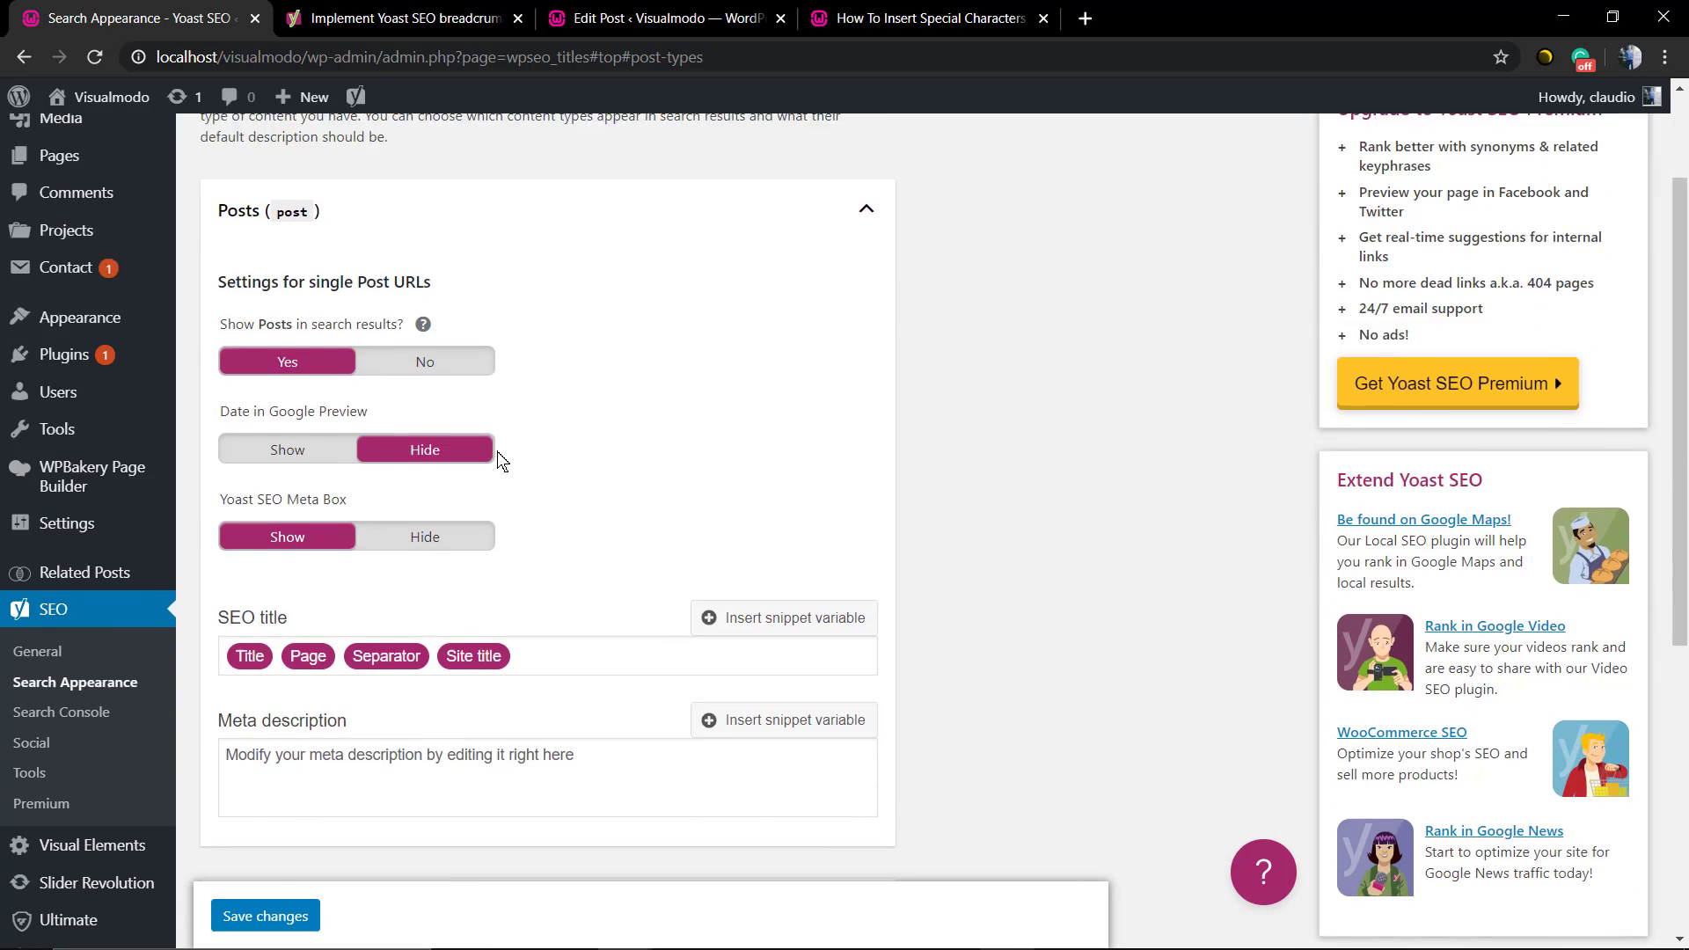
click(255, 214)
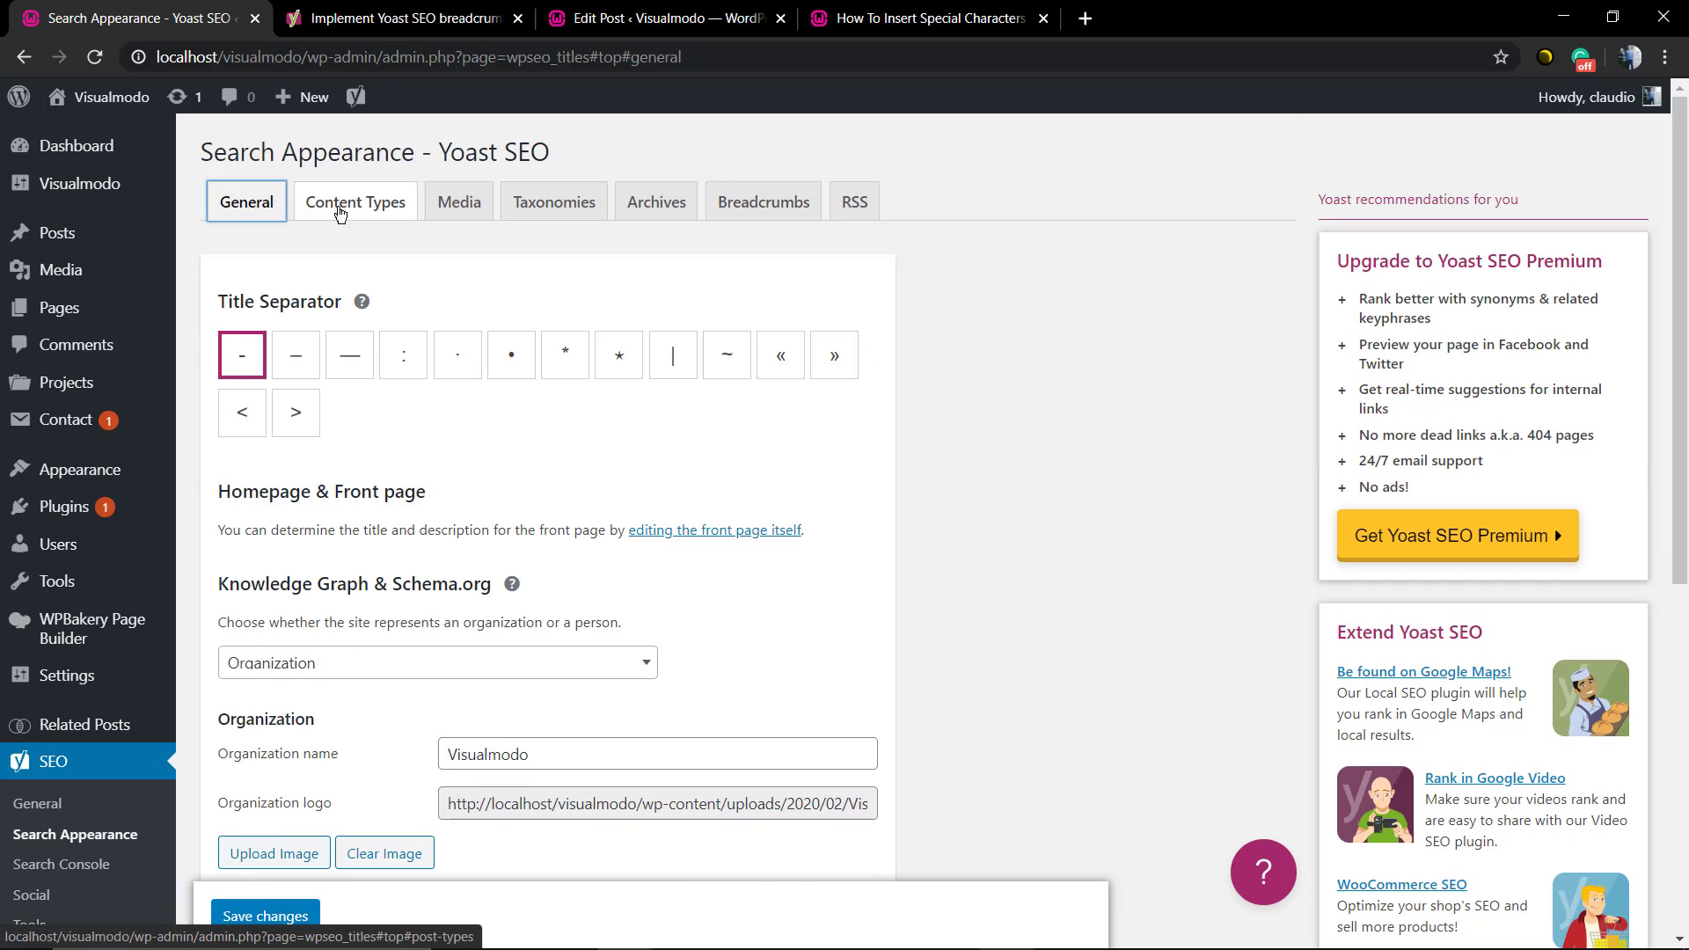
click(350, 204)
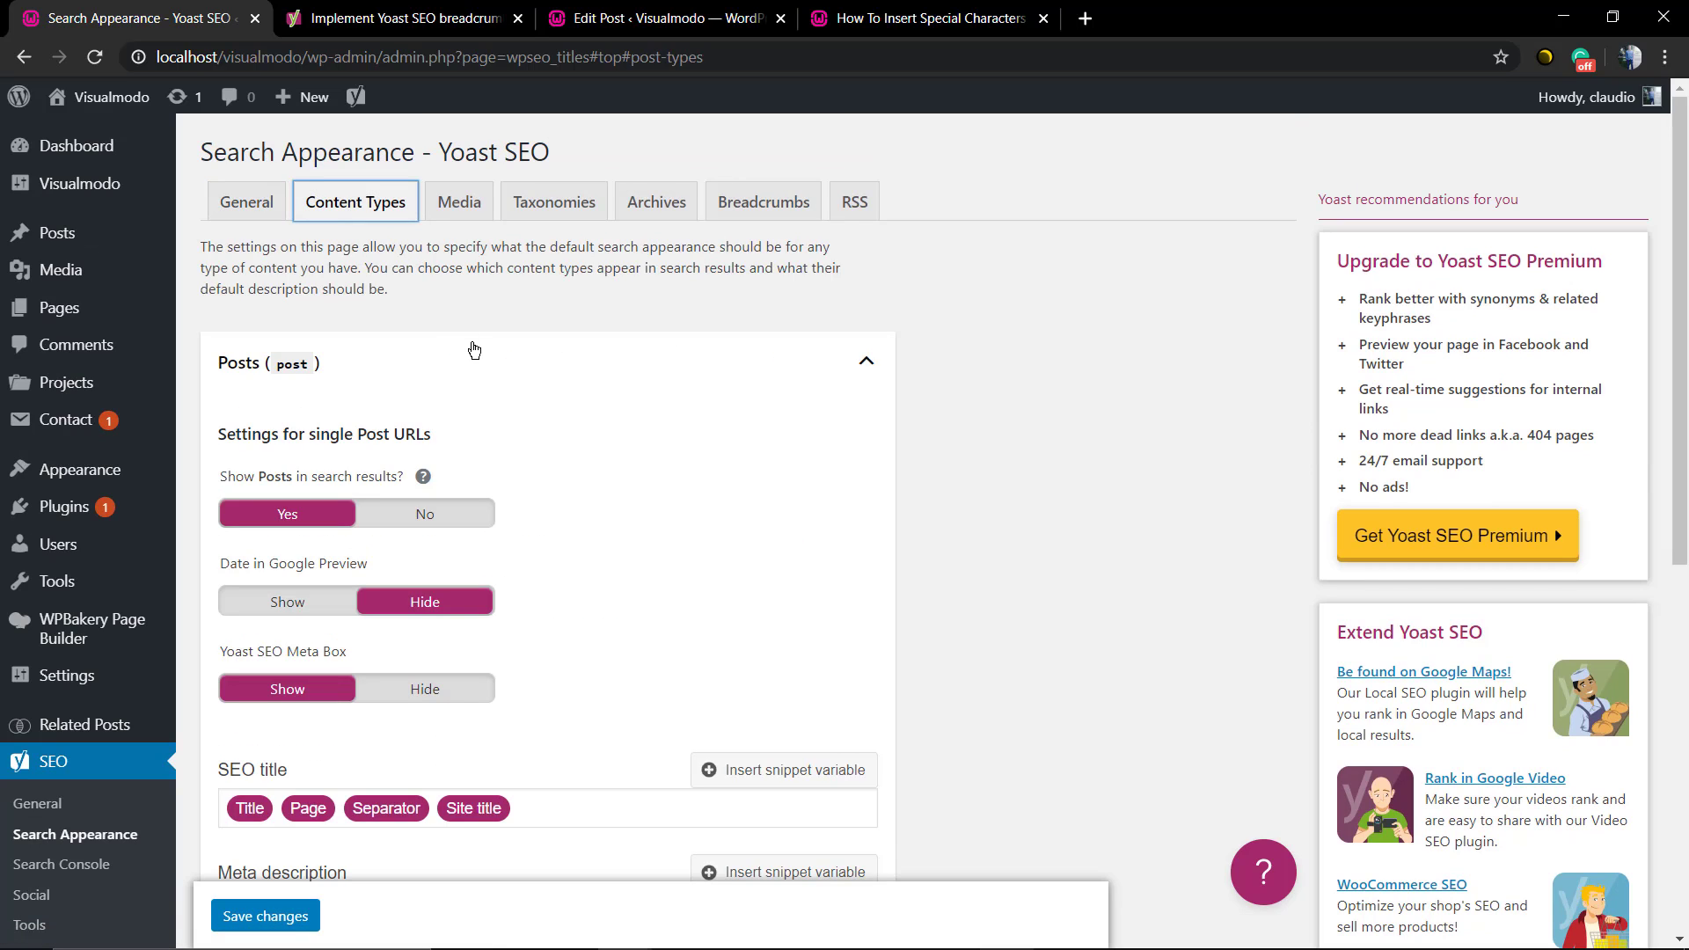